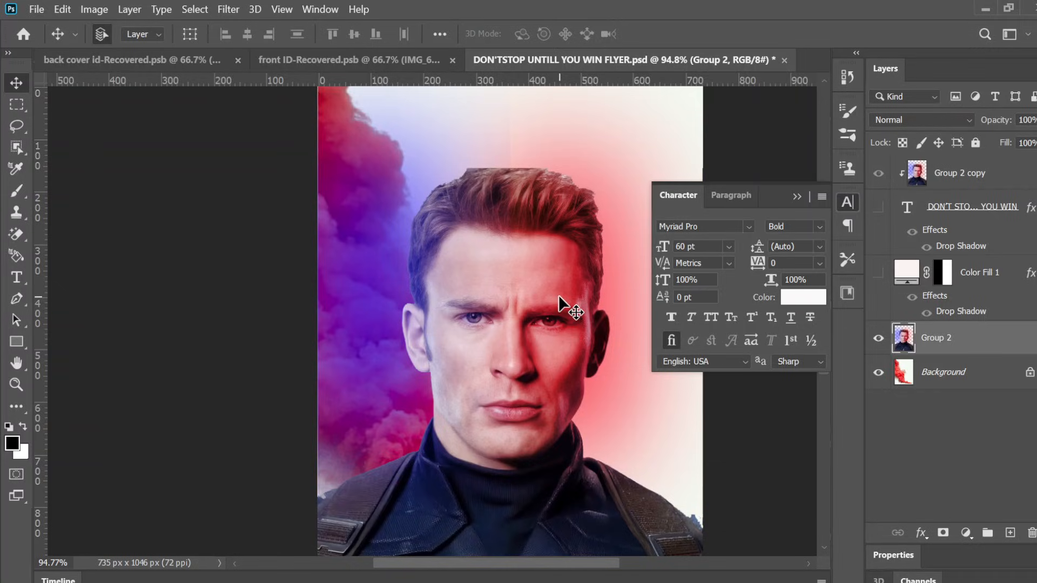
Step: Show the Color Fill 1 and text layers to preview the complete flyer design
{"action": "left_click", "coordinate": [878, 273]}
{"action": "left_click", "coordinate": [879, 208]}
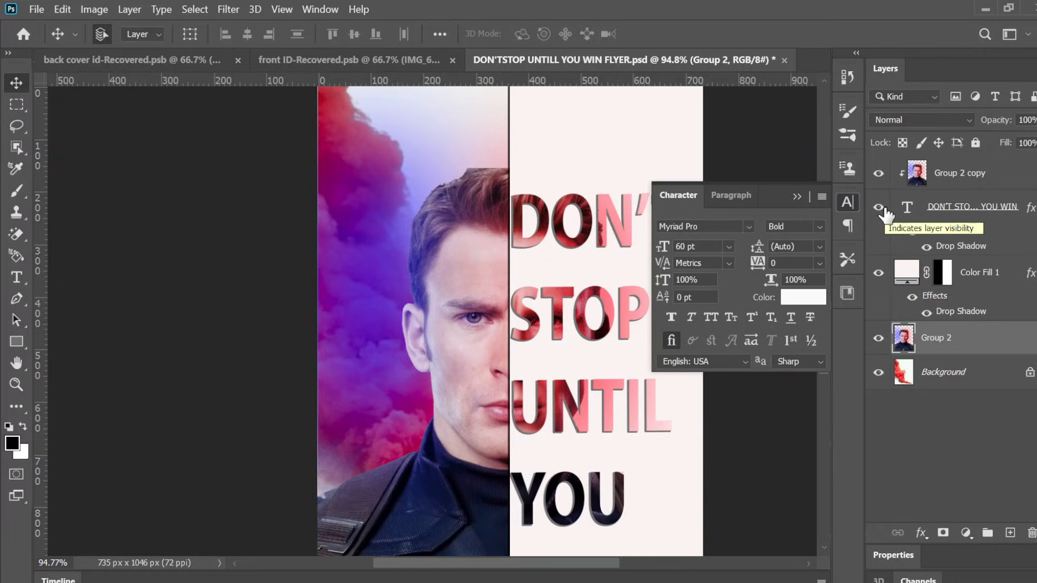
{"action": "key", "text": "ctrl+minus"}
{"action": "key", "text": "ctrl+minus"}
{"action": "key", "text": "ctrl+minus"}
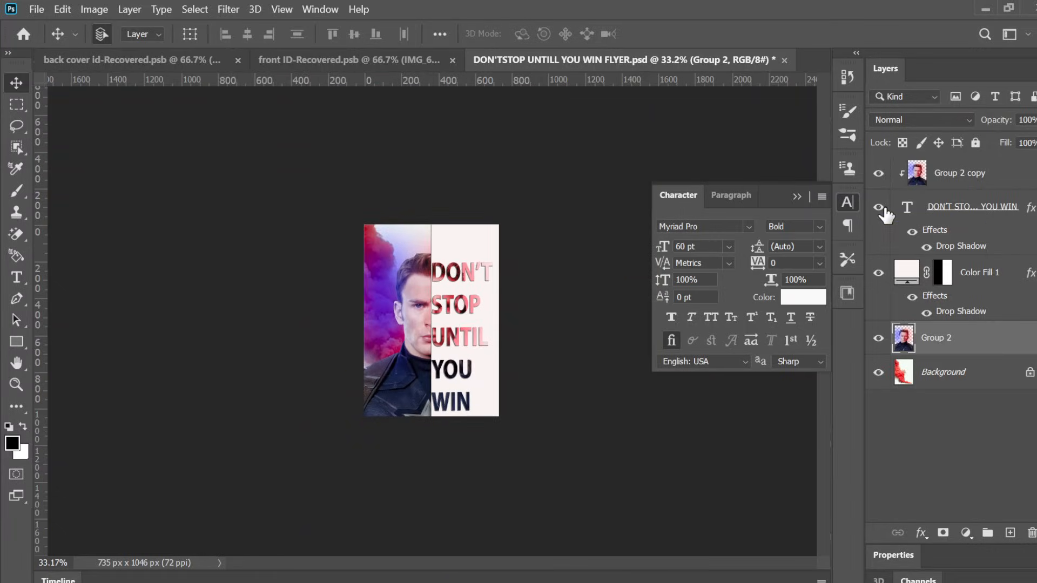
{"action": "key", "text": "ctrl+plus"}
{"action": "key", "text": "ctrl+plus"}
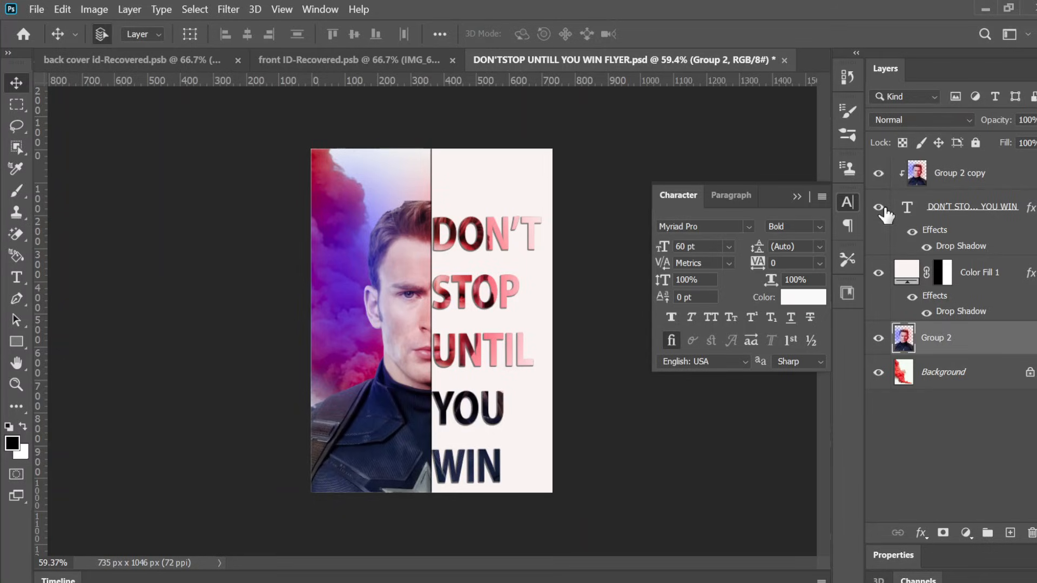
Step: Open the Red smoock and Chris Evans images from the Downloads folder in Photoshop
{"action": "left_click", "coordinate": [21, 35]}
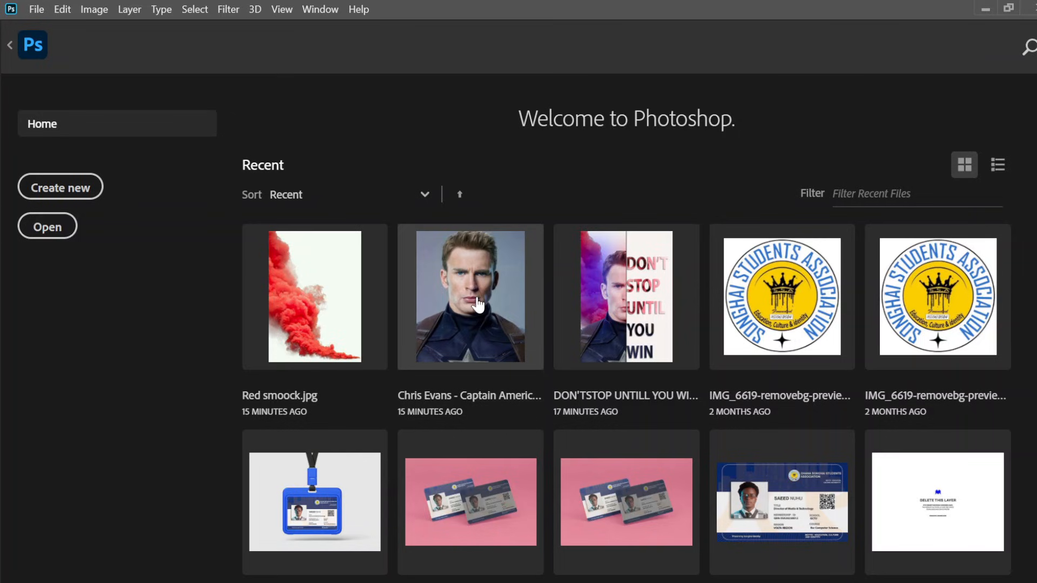
{"action": "mouse_move", "coordinate": [529, 578]}
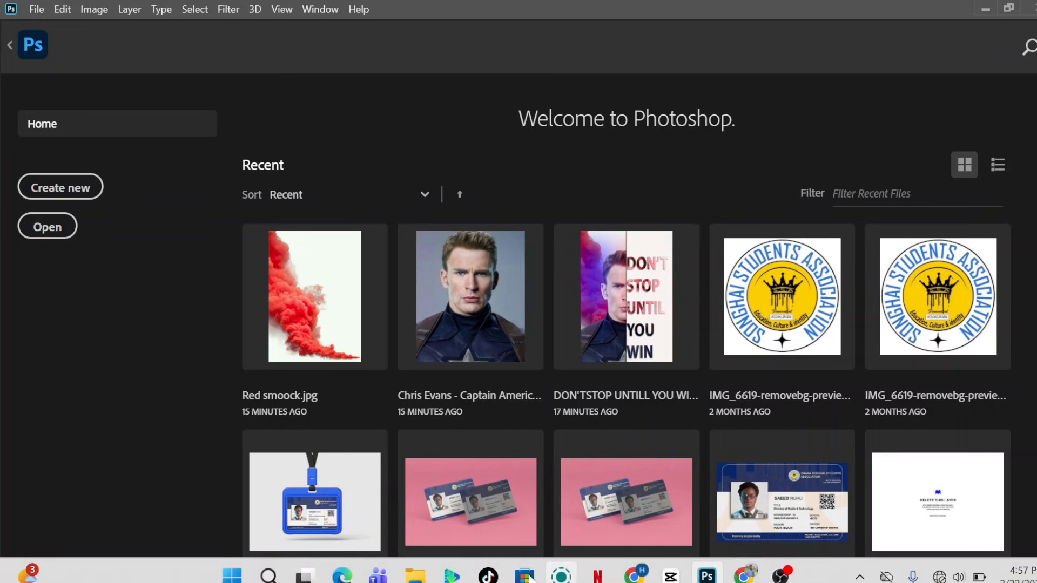
{"action": "mouse_move", "coordinate": [414, 575]}
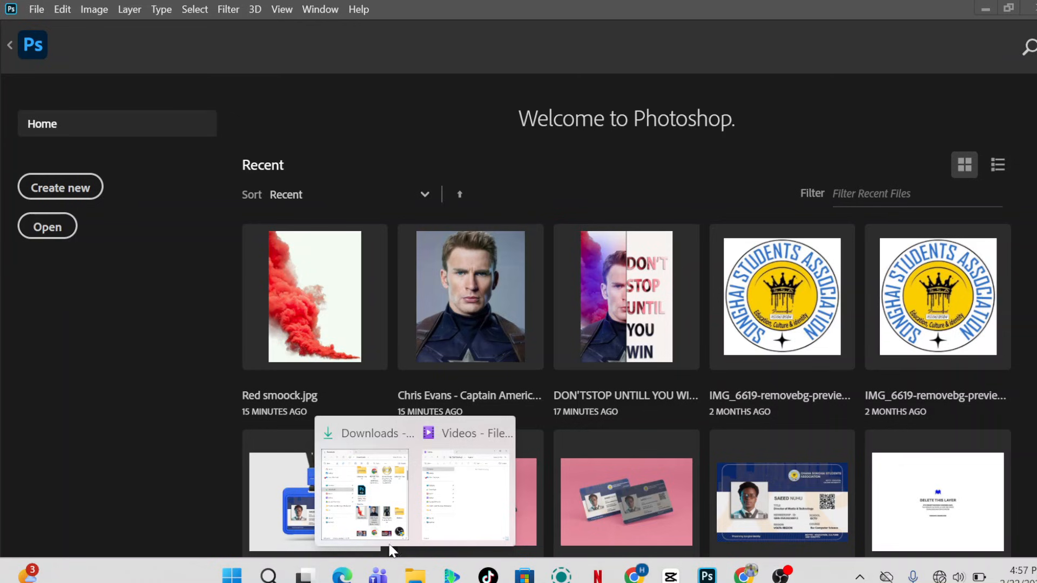
{"action": "mouse_move", "coordinate": [473, 469]}
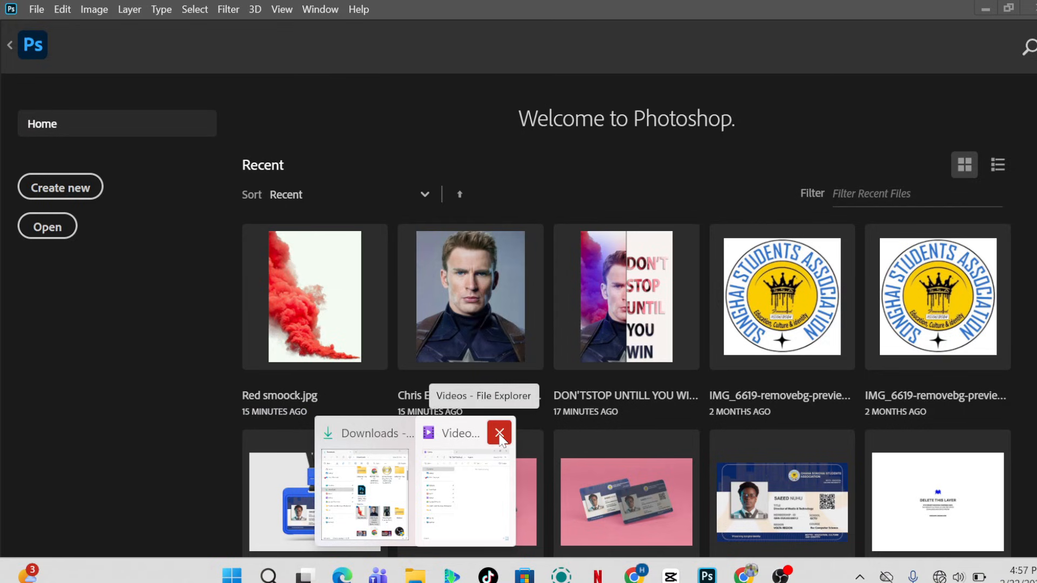
{"action": "left_click", "coordinate": [499, 437]}
{"action": "left_click", "coordinate": [446, 480]}
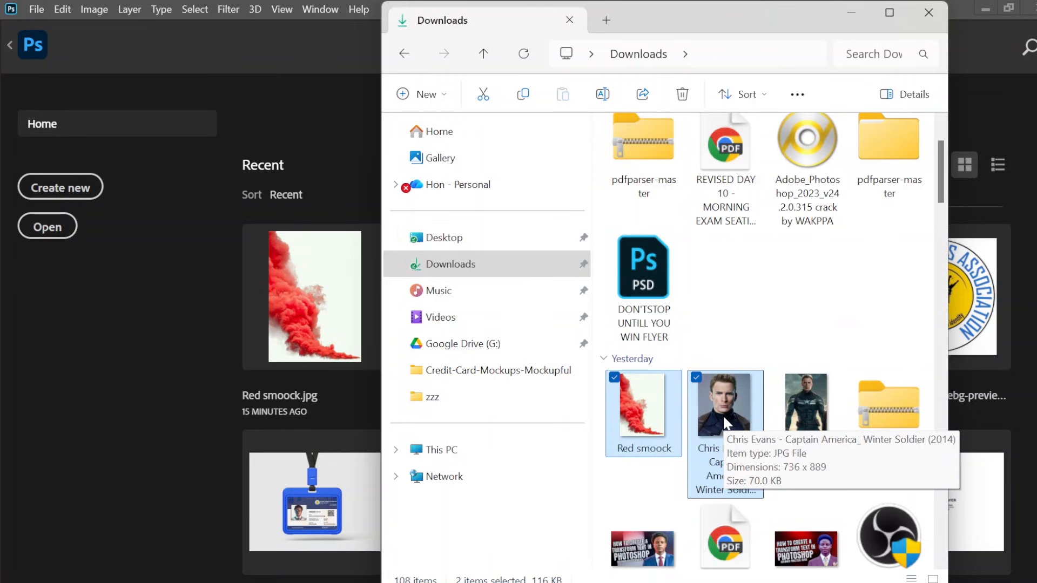
{"action": "left_click_drag", "start_coordinate": [723, 417], "coordinate": [356, 181]}
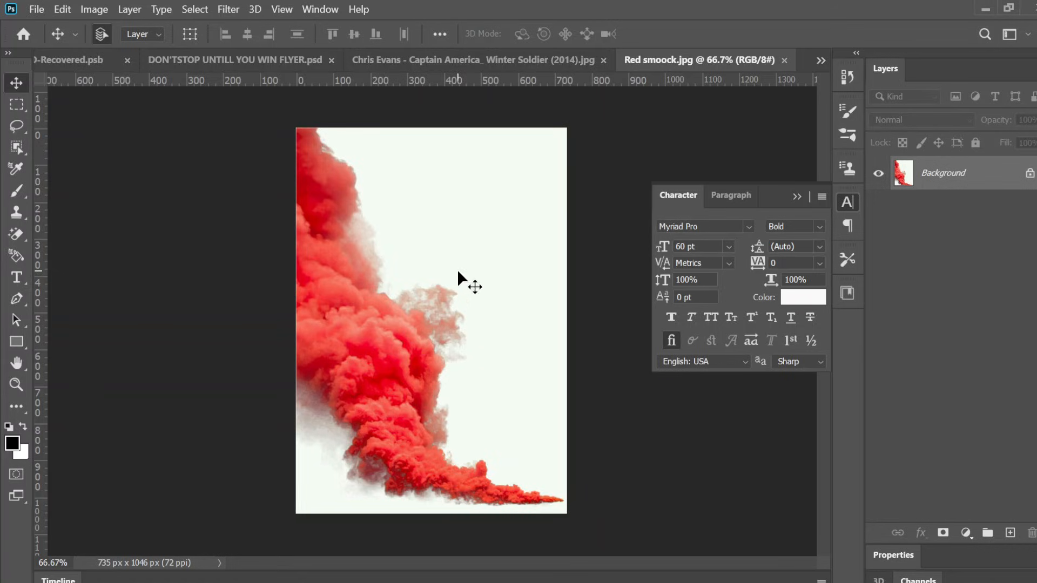
Step: Inspect the Chris Evans portrait and the red smoke image
{"action": "left_click", "coordinate": [491, 59]}
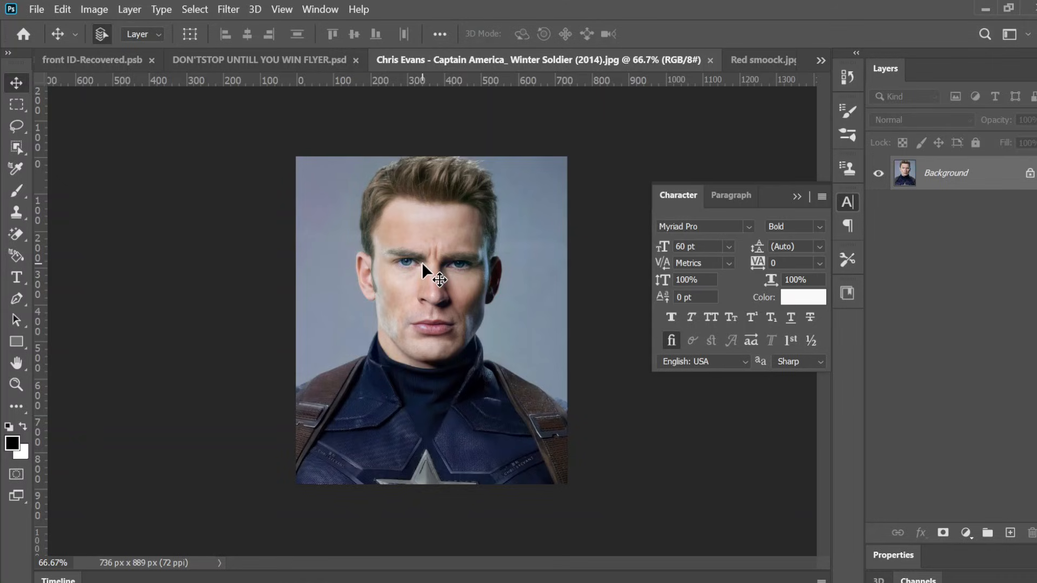
{"action": "scroll", "coordinate": [422, 263], "scroll_direction": "up", "scroll_amount": 5}
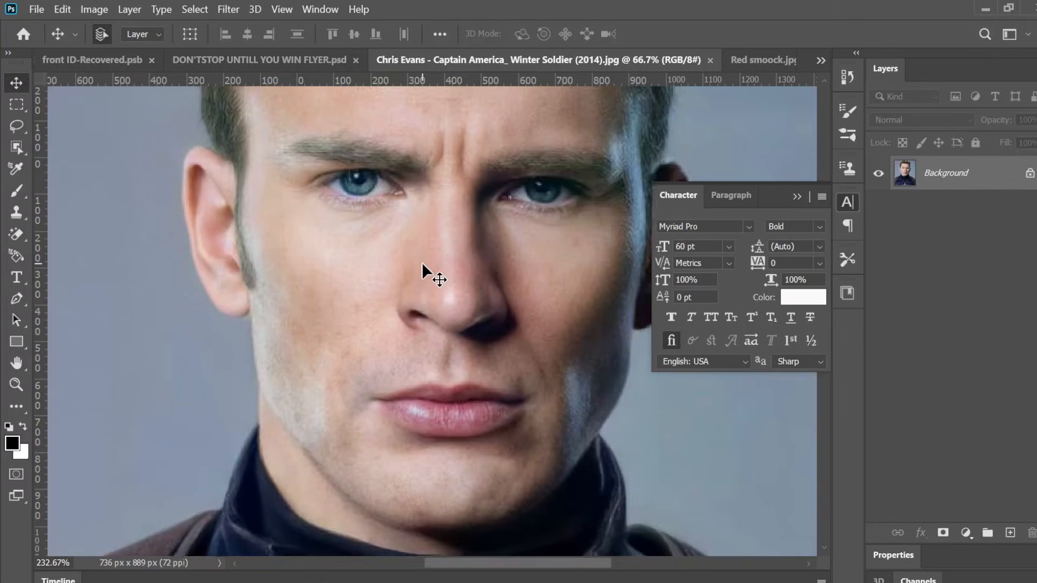
{"action": "scroll", "coordinate": [422, 261], "scroll_direction": "down", "scroll_amount": 6}
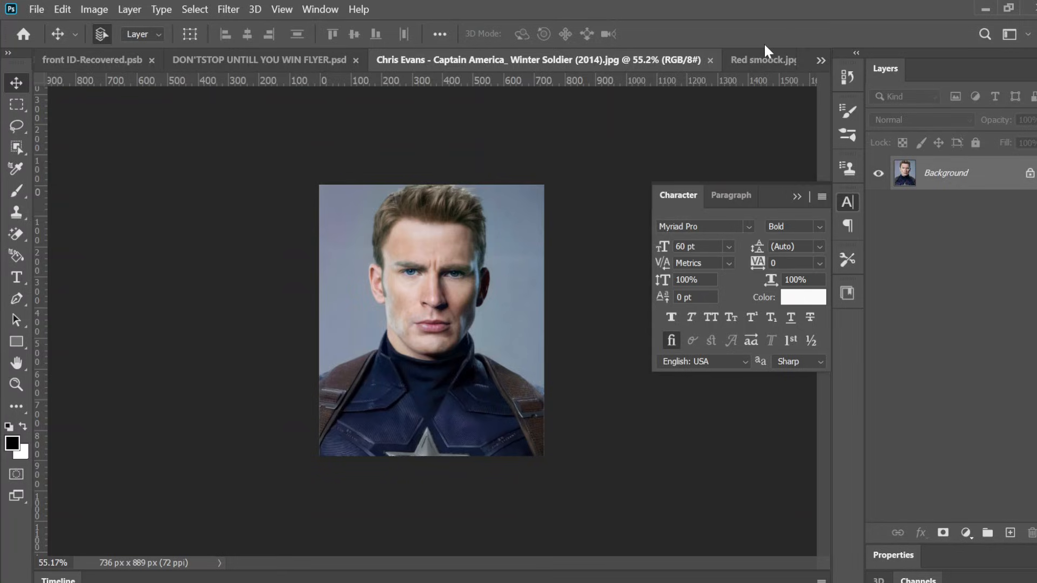
{"action": "left_click", "coordinate": [760, 65]}
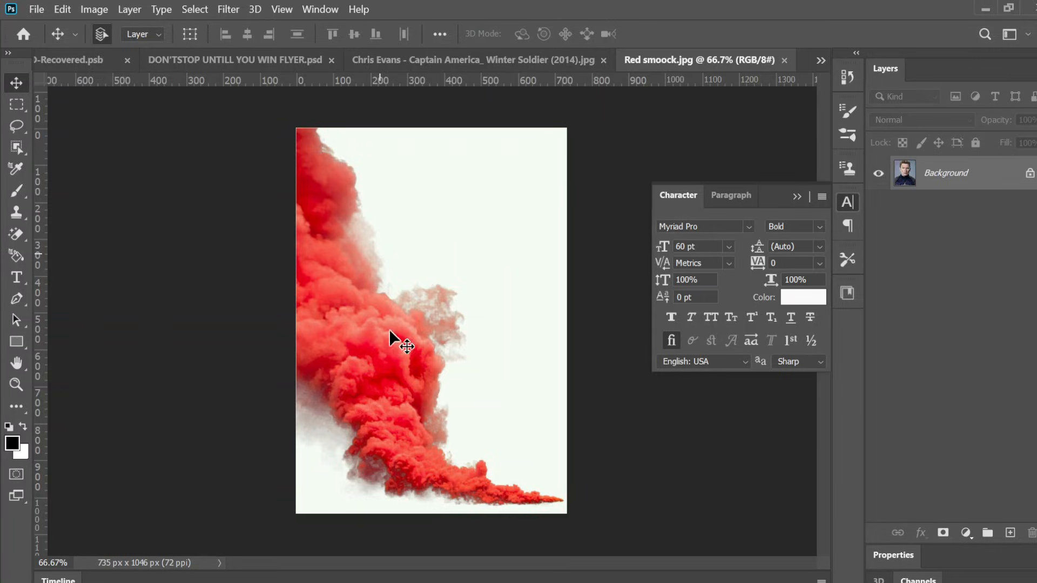
{"action": "left_click", "coordinate": [497, 57]}
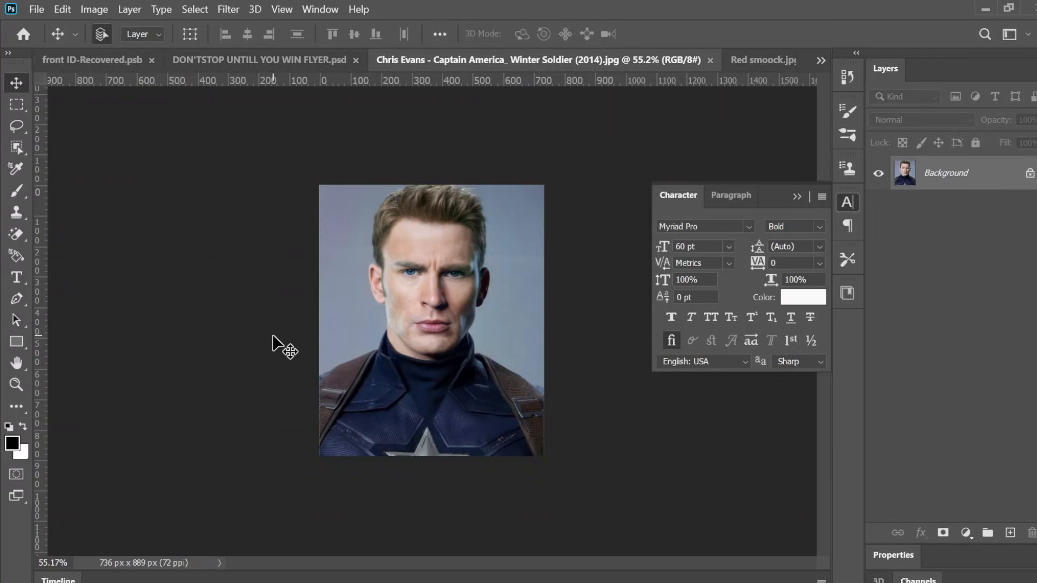
Step: Remove the portrait's background on both sides of the figure with the Magic Eraser Tool
{"action": "left_click", "coordinate": [25, 233]}
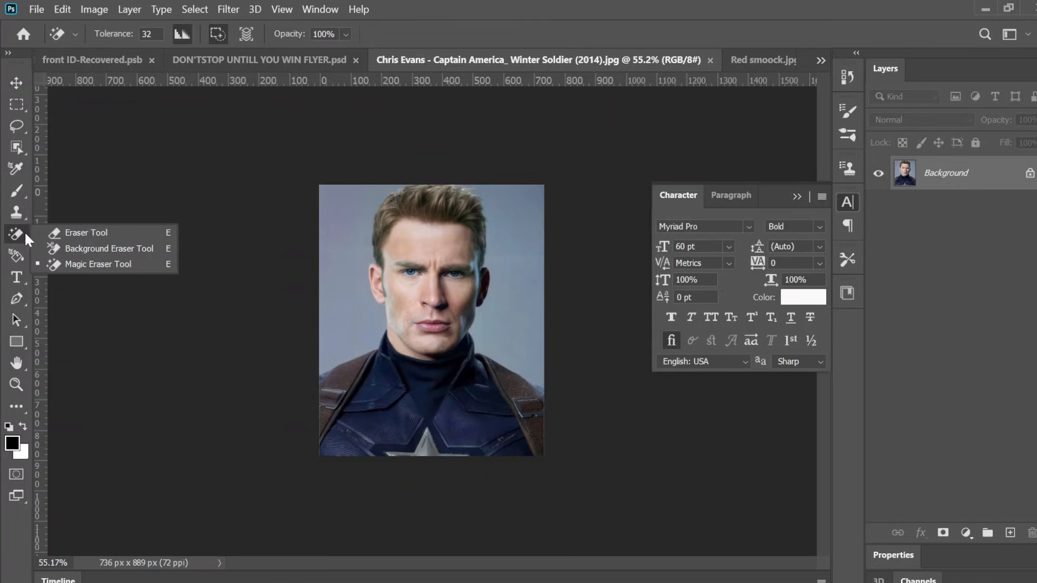
{"action": "left_click", "coordinate": [91, 265]}
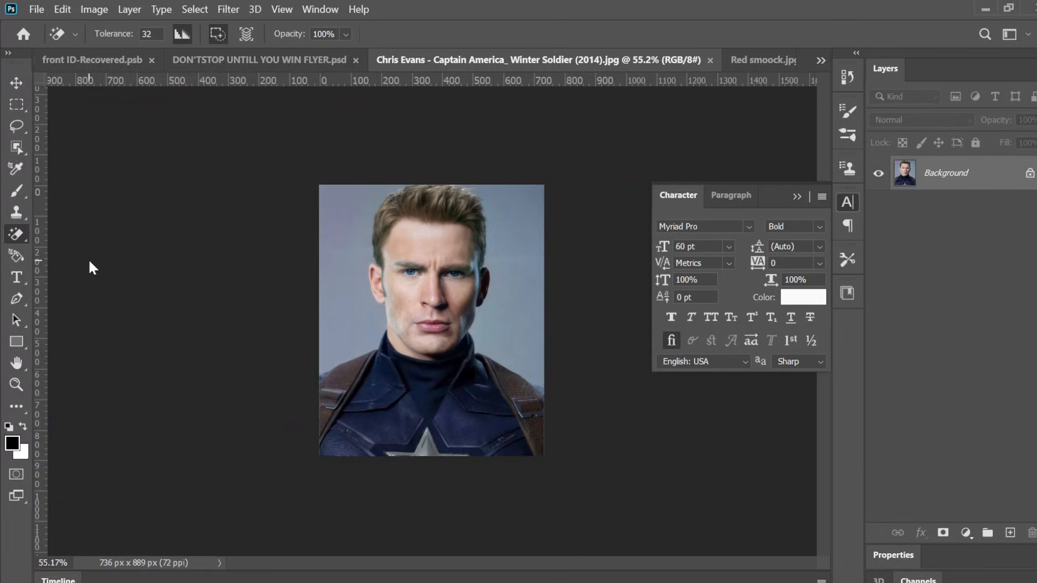
{"action": "left_click", "coordinate": [343, 269]}
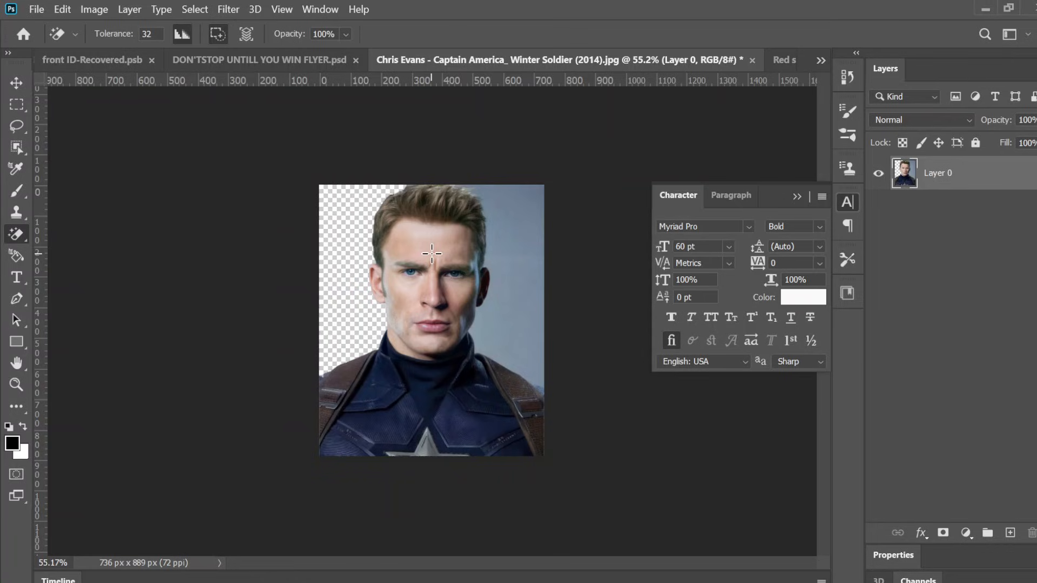
{"action": "left_click", "coordinate": [432, 252]}
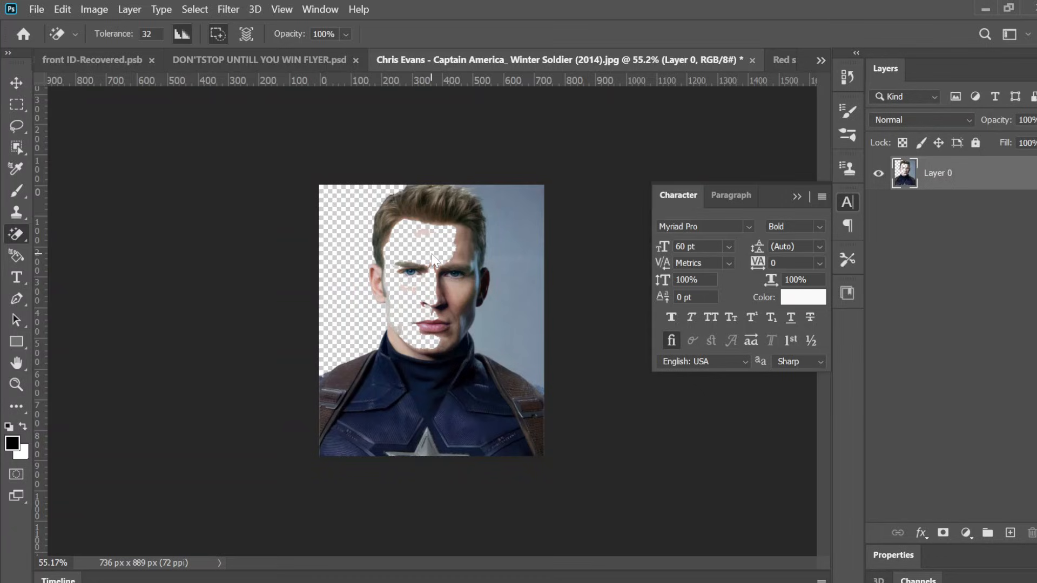
{"action": "key", "text": "ctrl+z"}
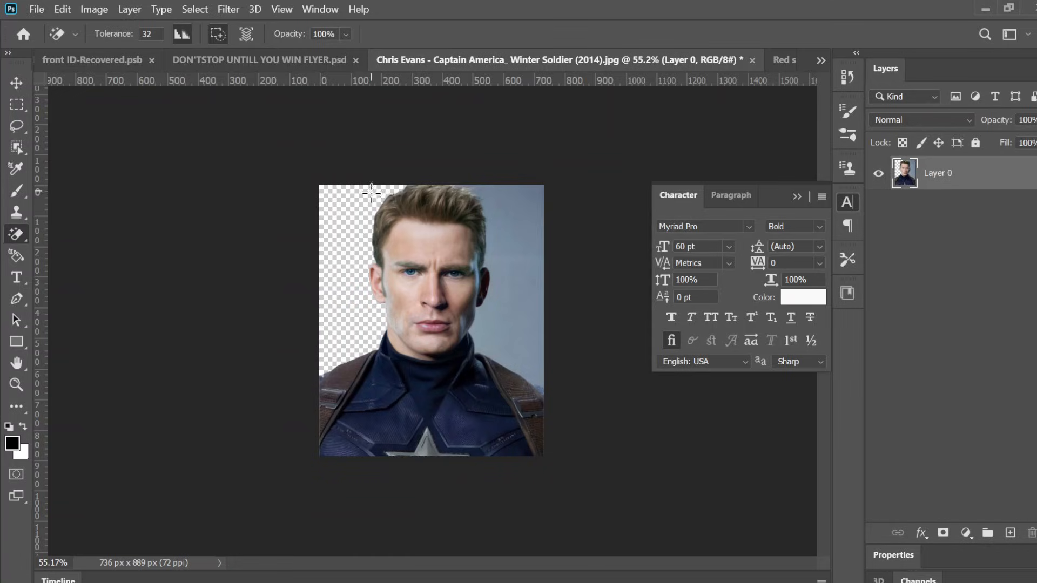
{"action": "left_click", "coordinate": [528, 242]}
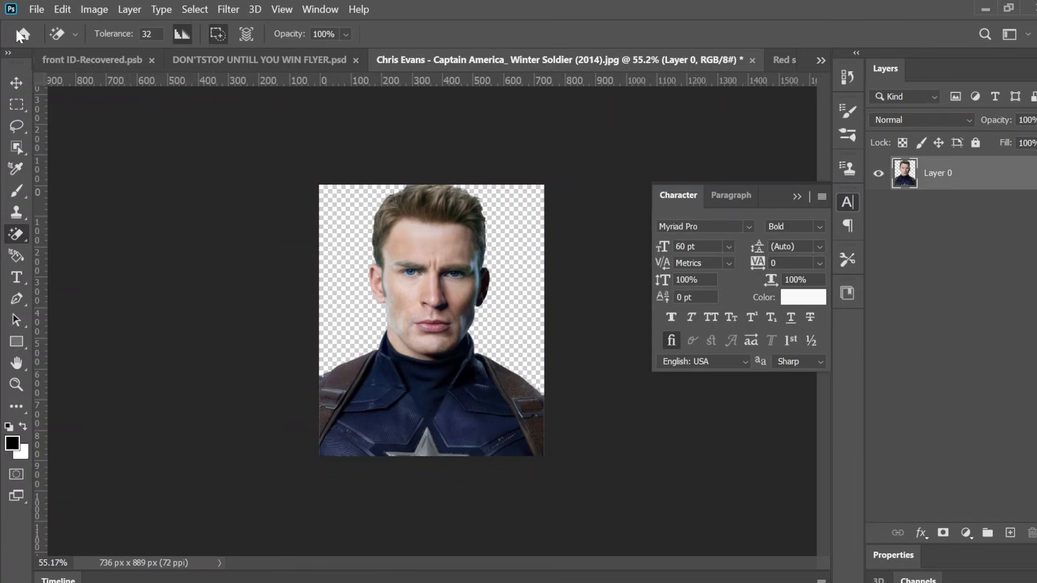
Step: Move the cut-out portrait into the Red smoock document
{"action": "left_click", "coordinate": [10, 89]}
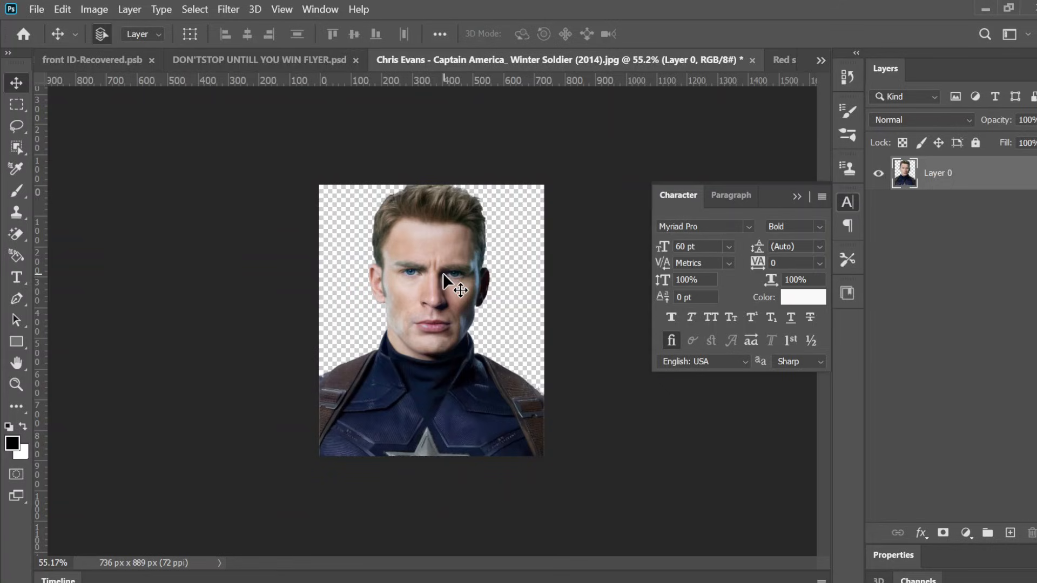
{"action": "left_click_drag", "start_coordinate": [443, 273], "coordinate": [404, 394]}
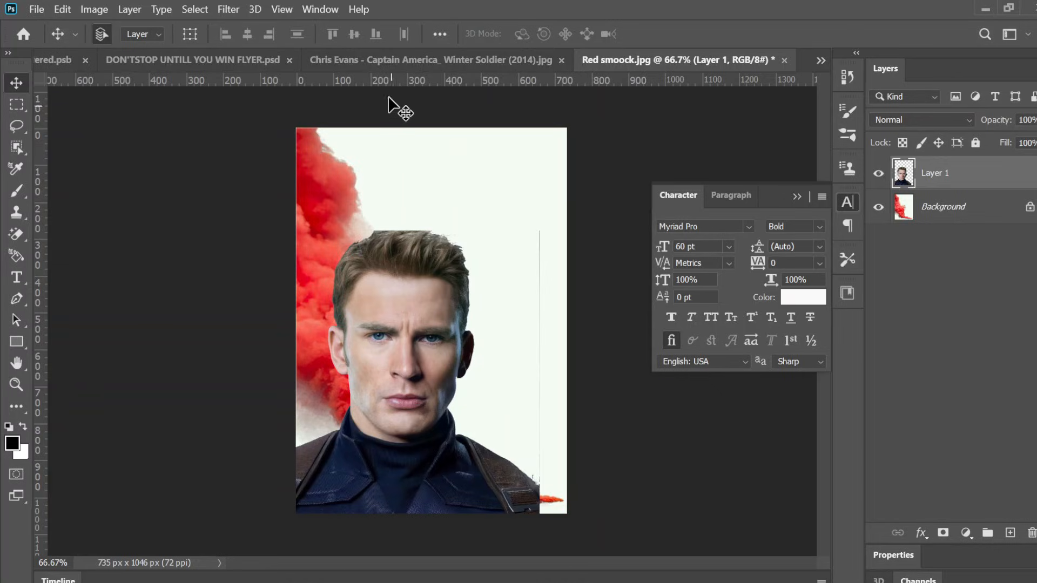
Step: Close the Chris Evans document without saving changes
{"action": "left_click", "coordinate": [382, 64]}
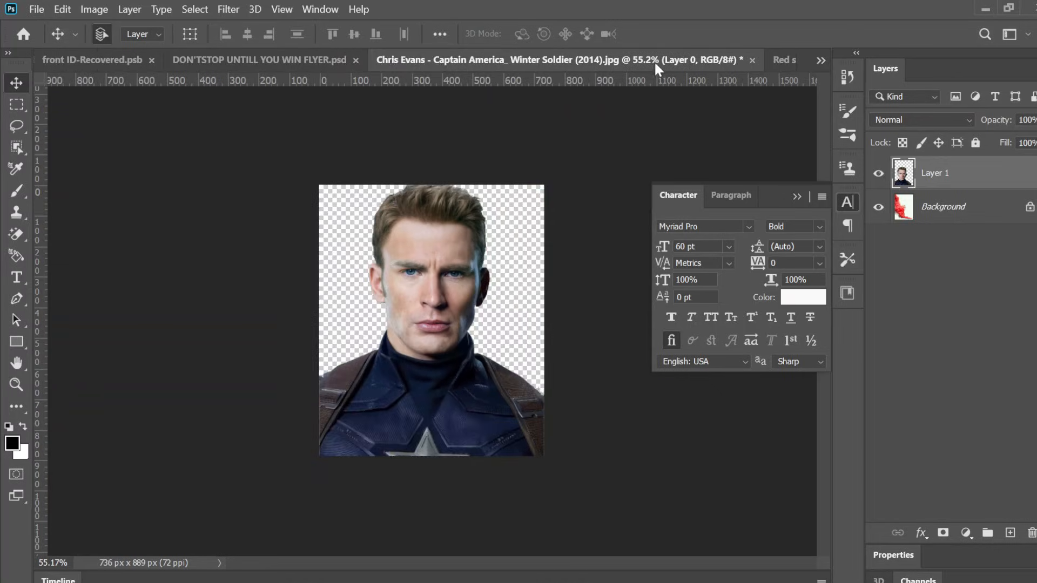
{"action": "left_click", "coordinate": [752, 62]}
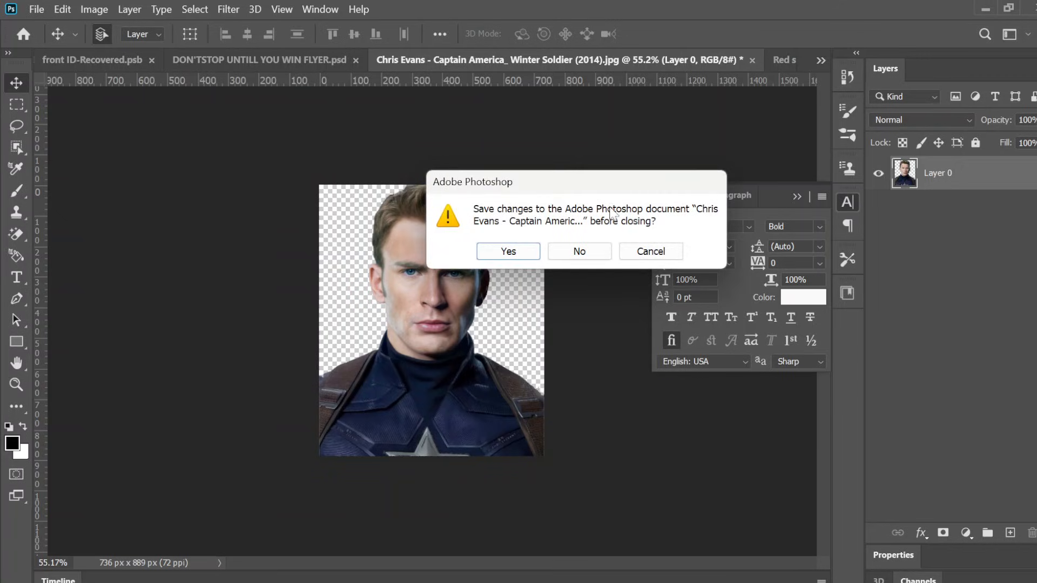
{"action": "left_click", "coordinate": [586, 252]}
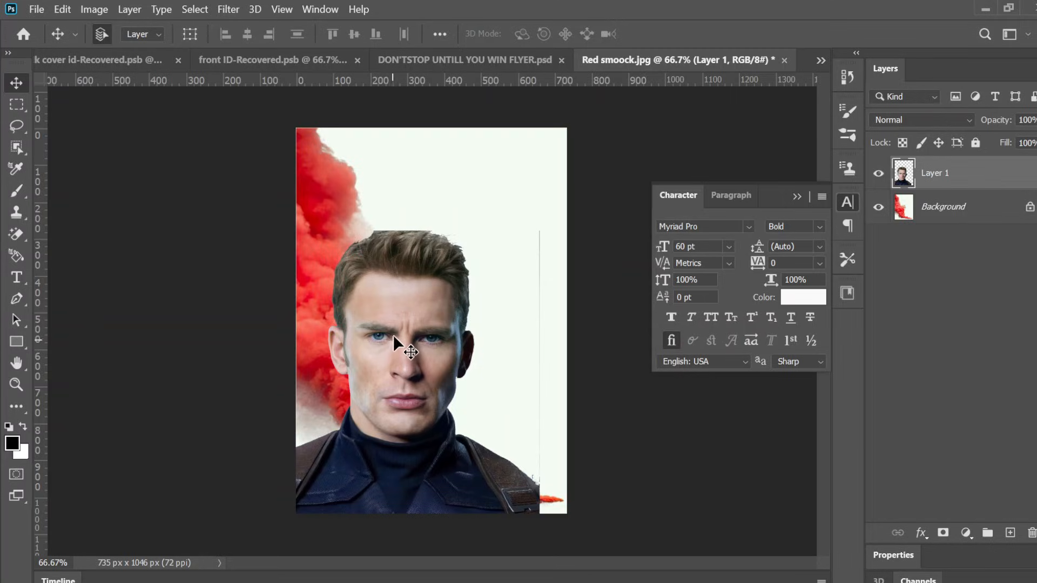
Step: Move the portrait layer up and to the right so it fills the lower canvas
{"action": "left_click_drag", "start_coordinate": [395, 331], "coordinate": [423, 306]}
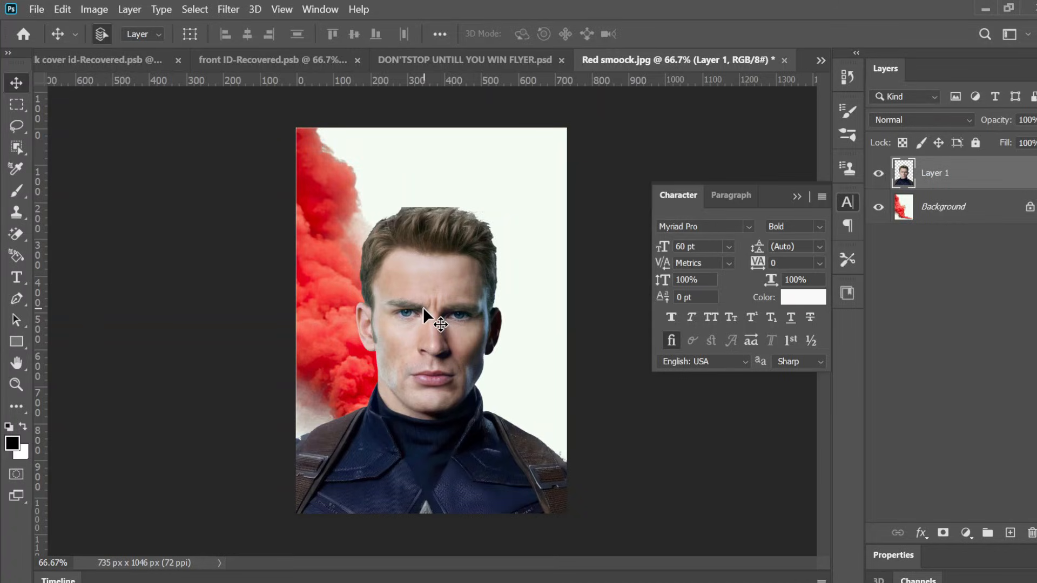
{"action": "key", "text": "ctrl+z"}
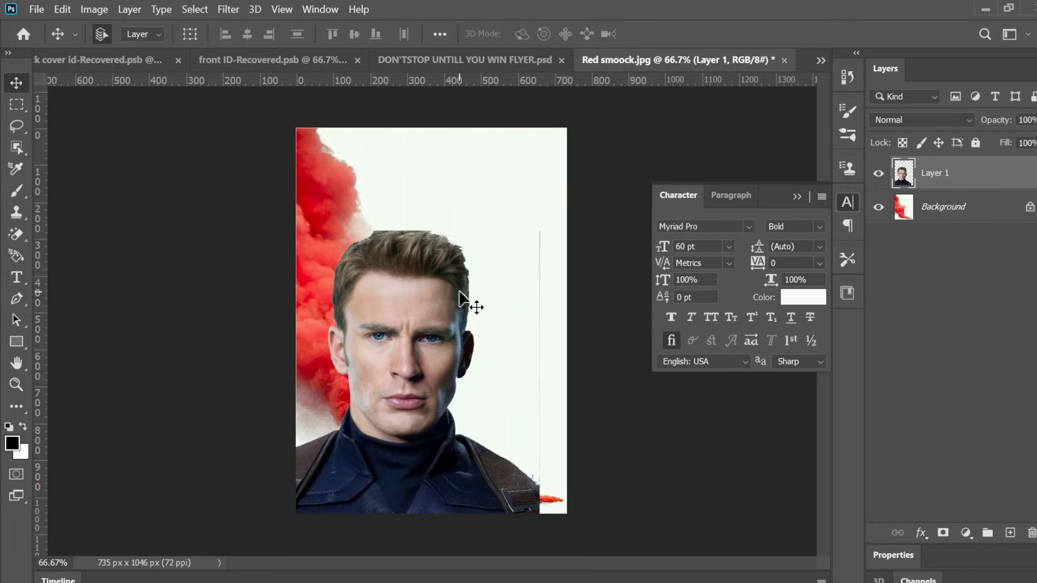
{"action": "left_click", "coordinate": [14, 105]}
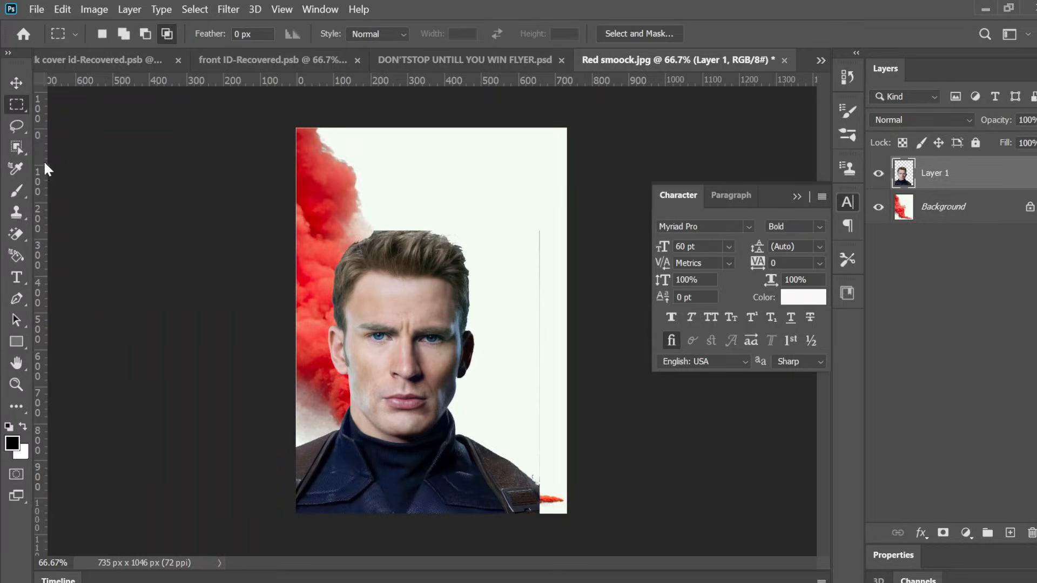
{"action": "left_click", "coordinate": [15, 83]}
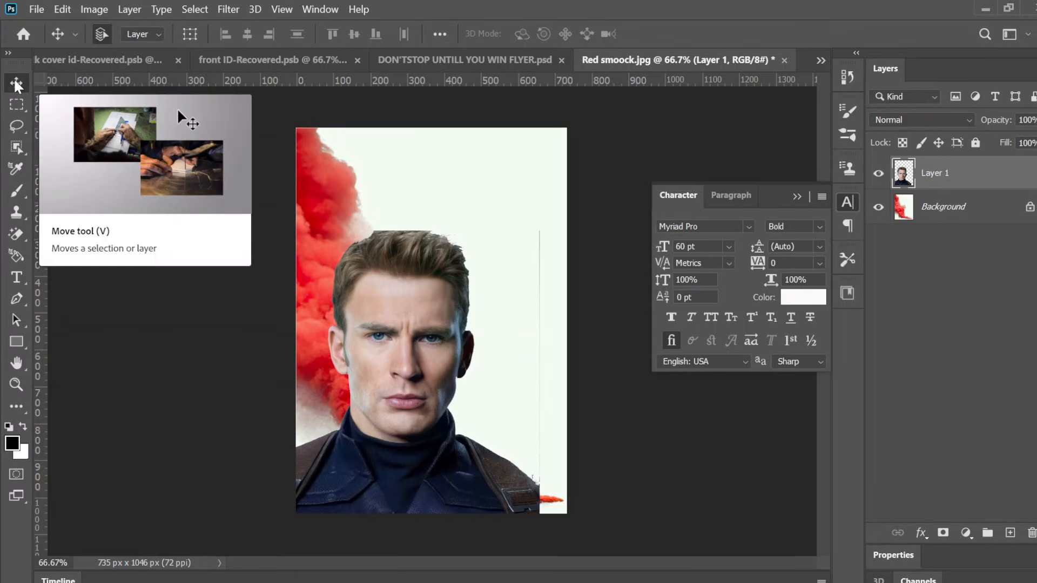
{"action": "key", "text": "ctrl+z"}
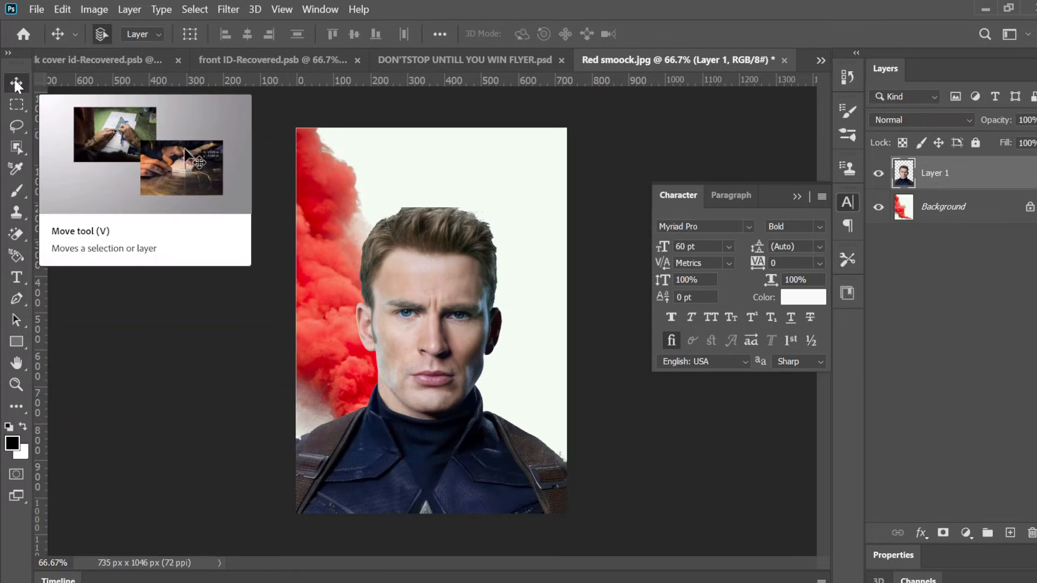
Step: Free-transform the portrait layer to shift it slightly higher, then commit the transform
{"action": "key", "text": "ctrl"}
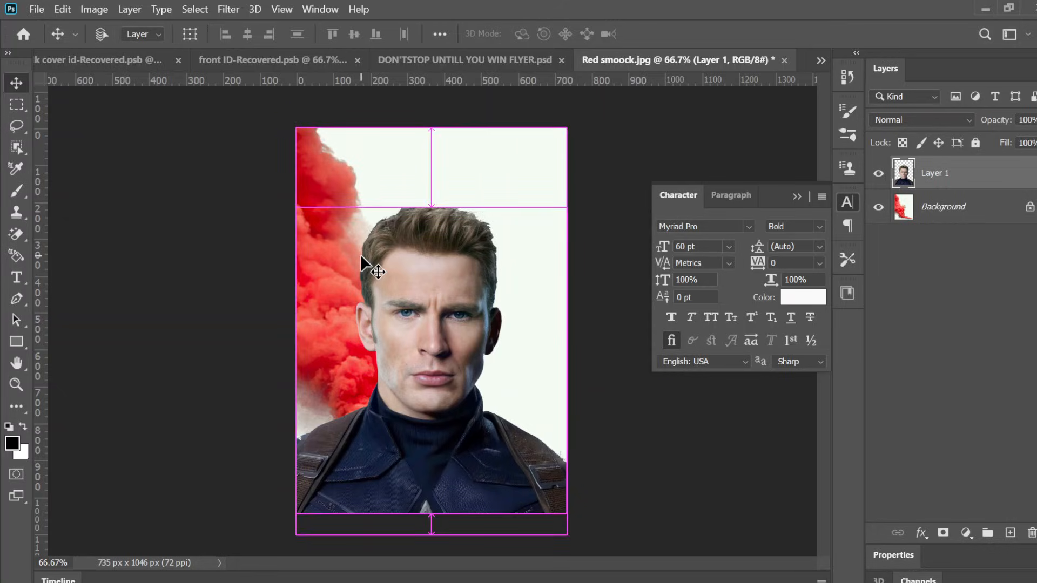
{"action": "key", "text": "ctrl+t"}
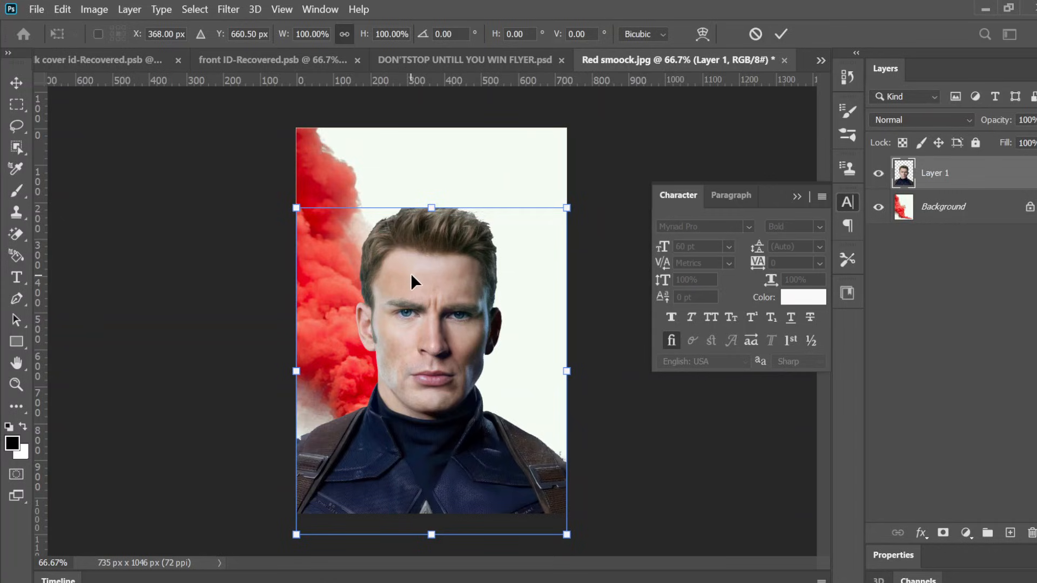
{"action": "mouse_move", "coordinate": [414, 276]}
{"action": "left_mouse_down"}
{"action": "mouse_move", "coordinate": [421, 232]}
{"action": "mouse_move", "coordinate": [419, 260]}
{"action": "left_mouse_up"}
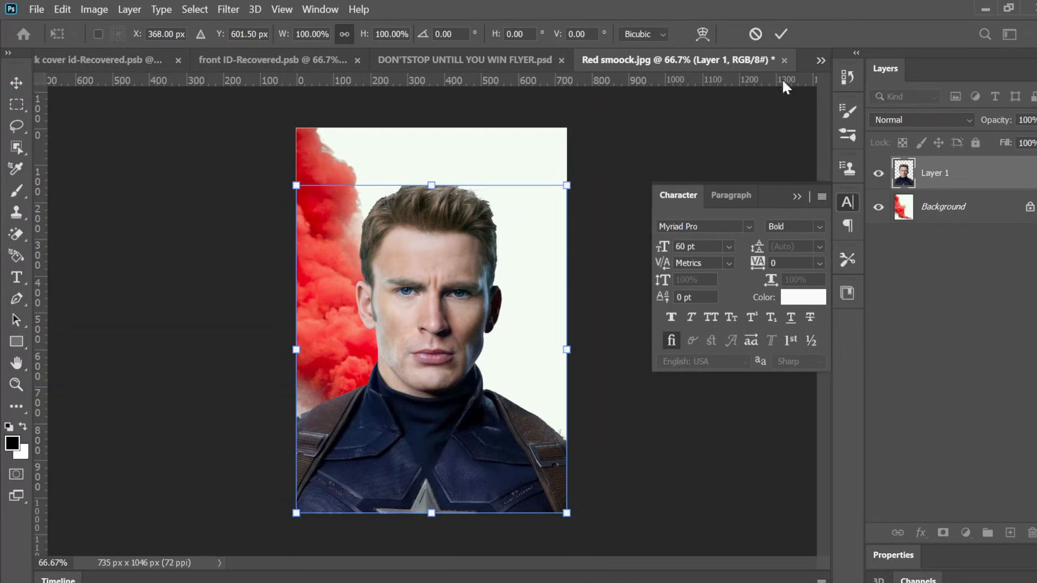
{"action": "left_click", "coordinate": [783, 35]}
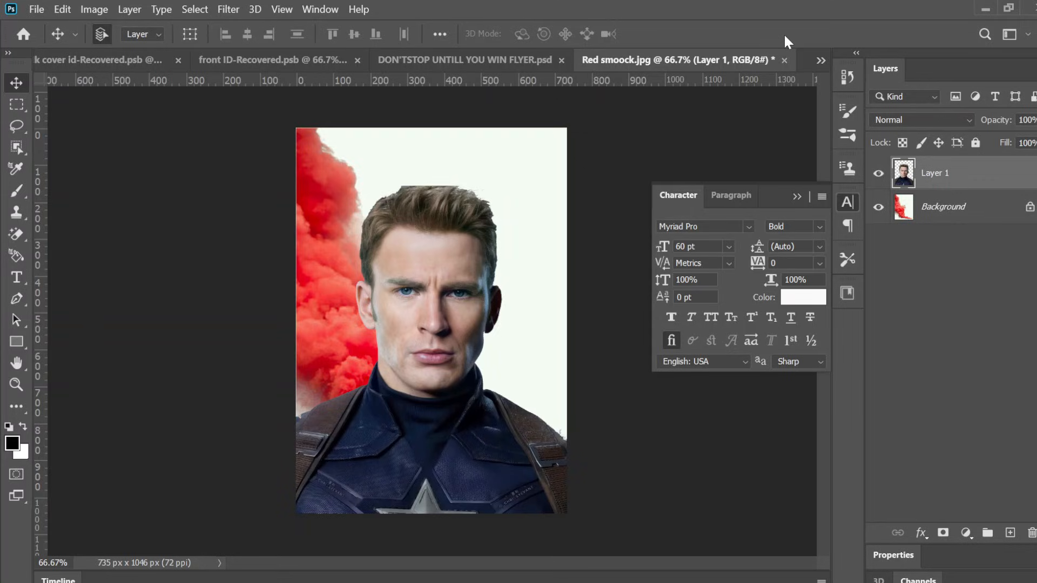
Step: Switch to the DON'TSTOP UNTILL YOU WIN FLYER document for reference
{"action": "left_click", "coordinate": [459, 57]}
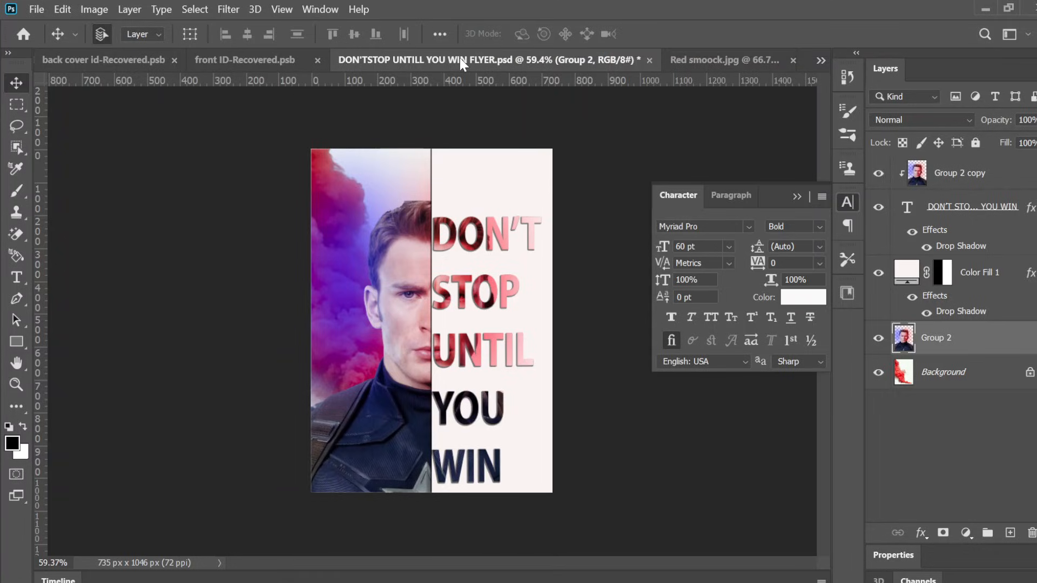
Step: Return to the Red smoock.jpg document and add a vertical guide through the centre of the face
{"action": "left_click", "coordinate": [705, 56]}
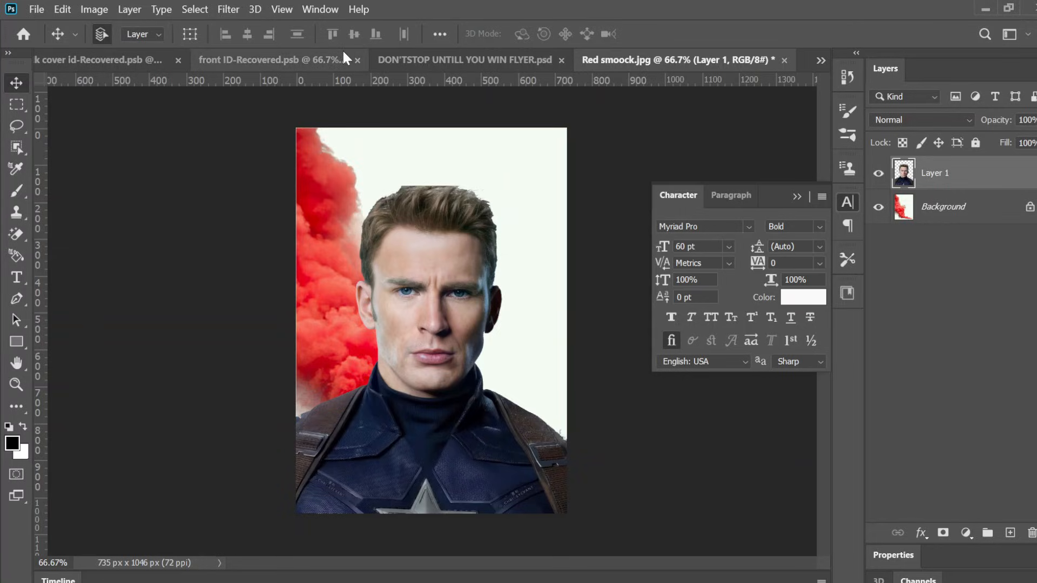
{"action": "key", "text": "ctrl+r"}
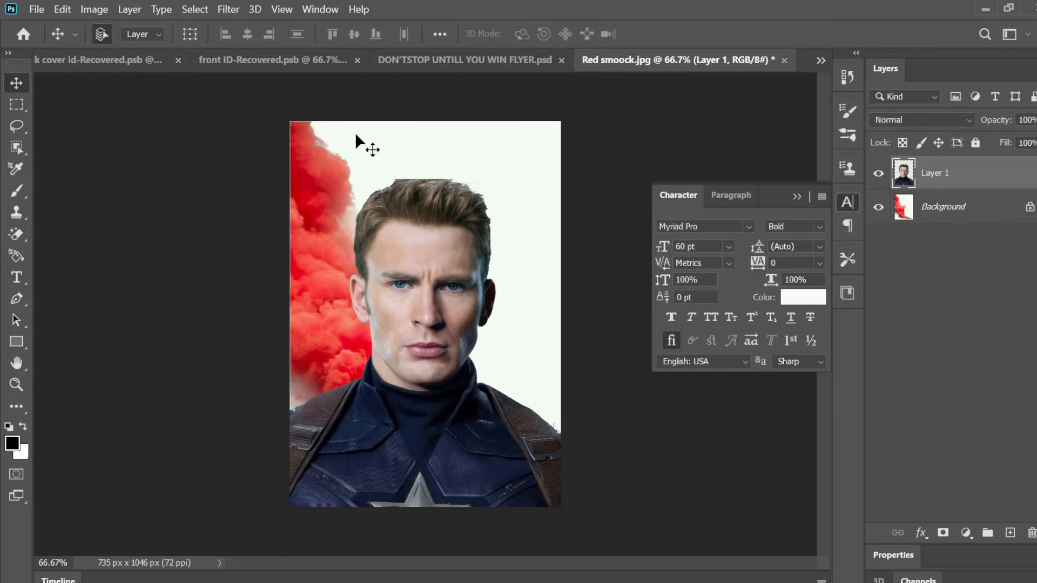
{"action": "key", "text": "ctrl+r"}
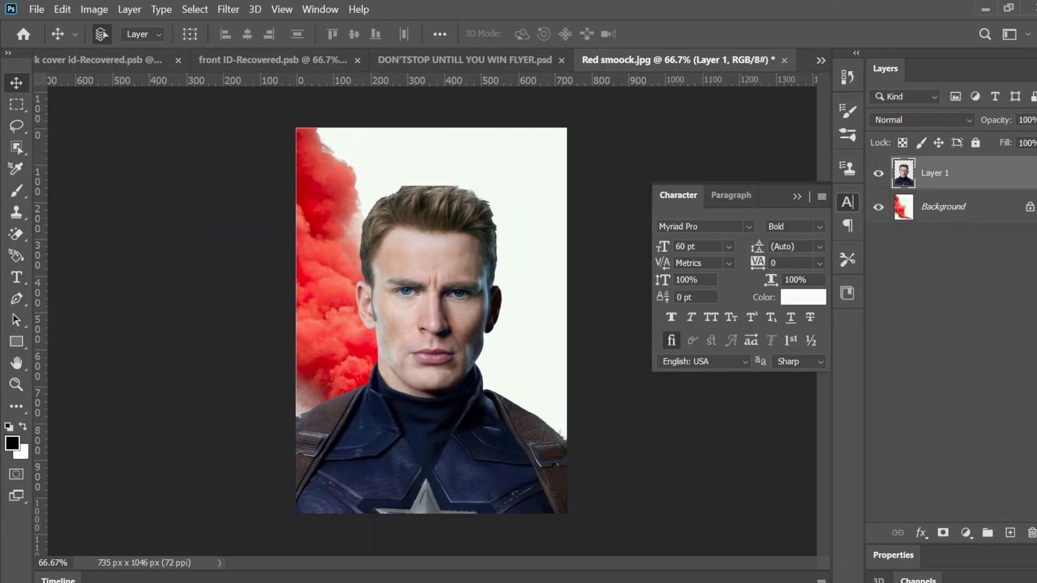
{"action": "scroll", "coordinate": [426, 289], "scroll_direction": "up", "scroll_amount": 10}
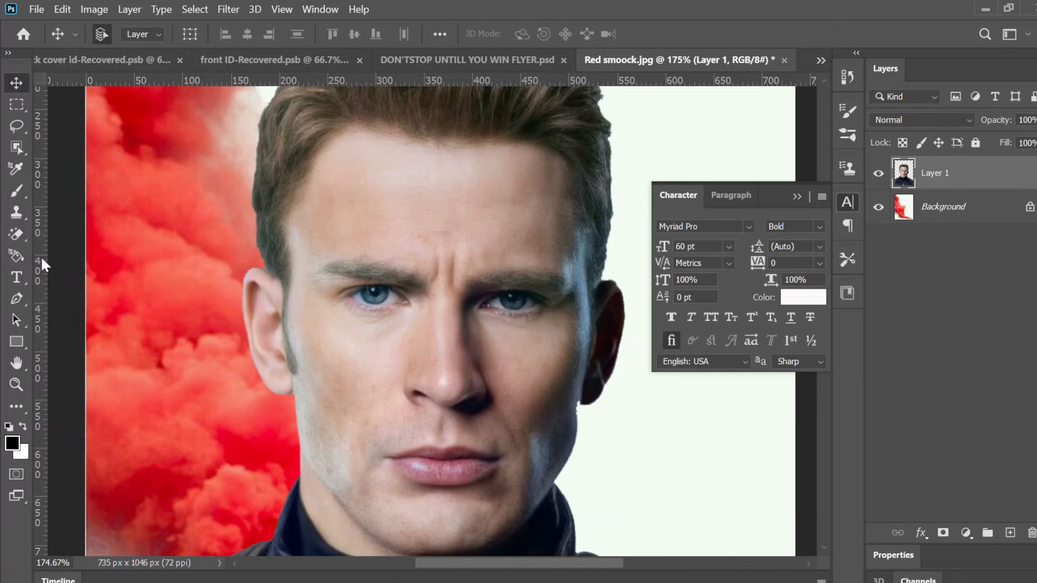
{"action": "left_click_drag", "start_coordinate": [42, 259], "coordinate": [450, 272]}
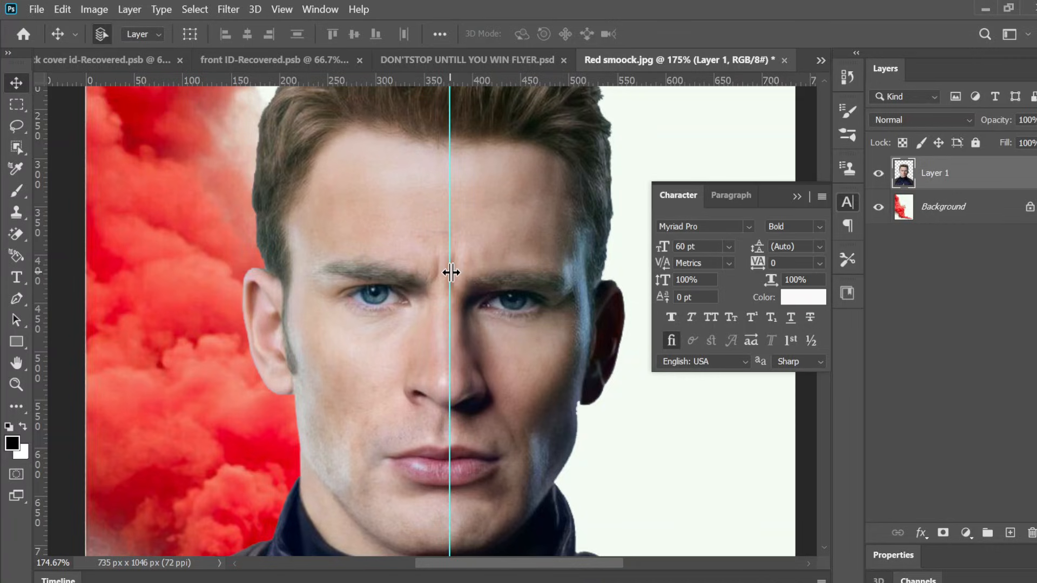
Step: Draw a rectangular marquee selection over the right half of the face from the guide, about 554 px tall
{"action": "scroll", "coordinate": [451, 272], "scroll_direction": "up", "scroll_amount": 2}
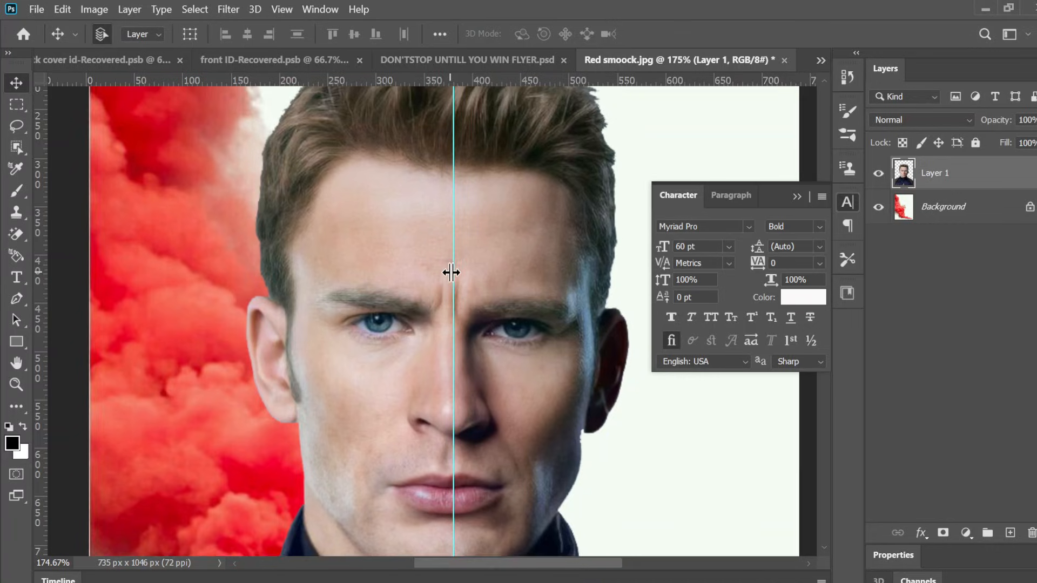
{"action": "scroll", "coordinate": [450, 272], "scroll_direction": "down", "scroll_amount": 5}
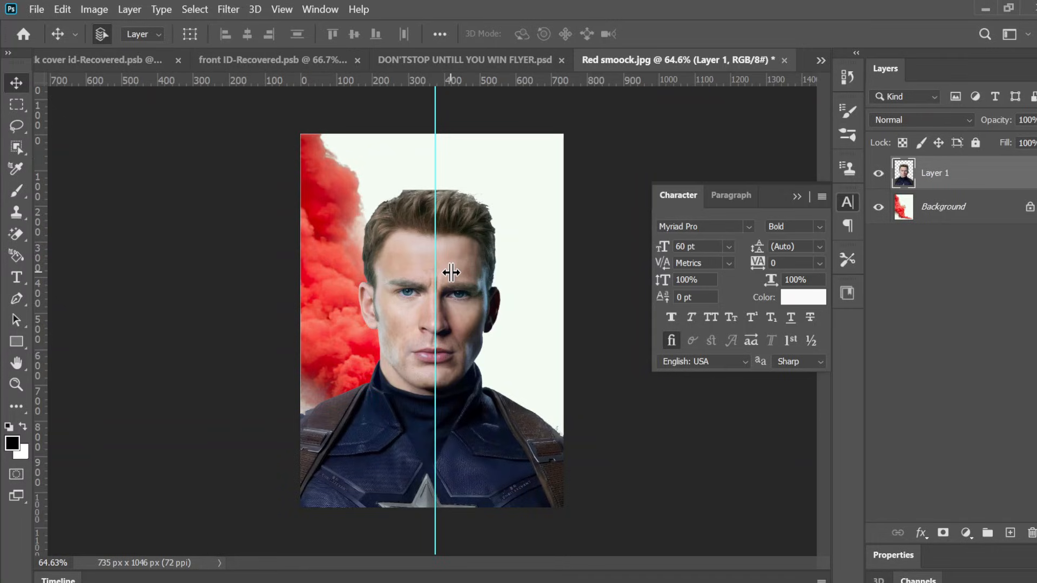
{"action": "scroll", "coordinate": [451, 272], "scroll_direction": "up", "scroll_amount": 2}
{"action": "scroll", "coordinate": [451, 272], "scroll_direction": "down", "scroll_amount": 3}
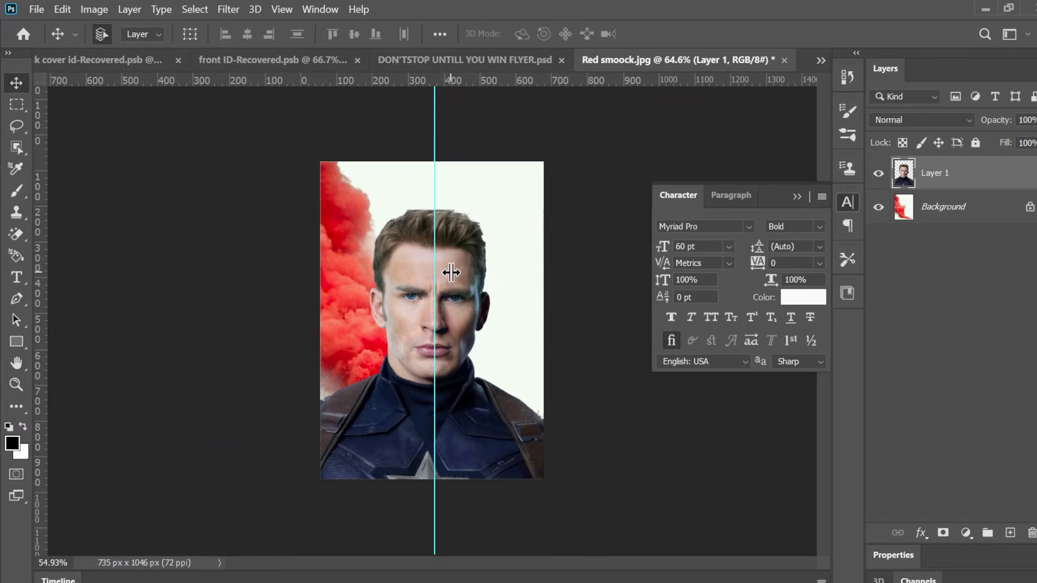
{"action": "scroll", "coordinate": [451, 273], "scroll_direction": "up", "scroll_amount": 3}
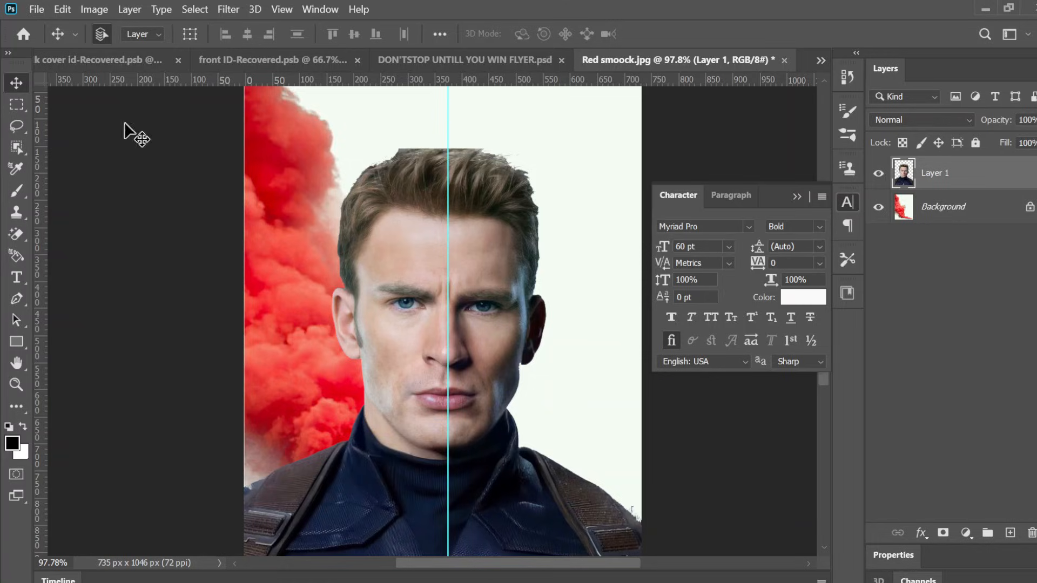
{"action": "left_click", "coordinate": [11, 106]}
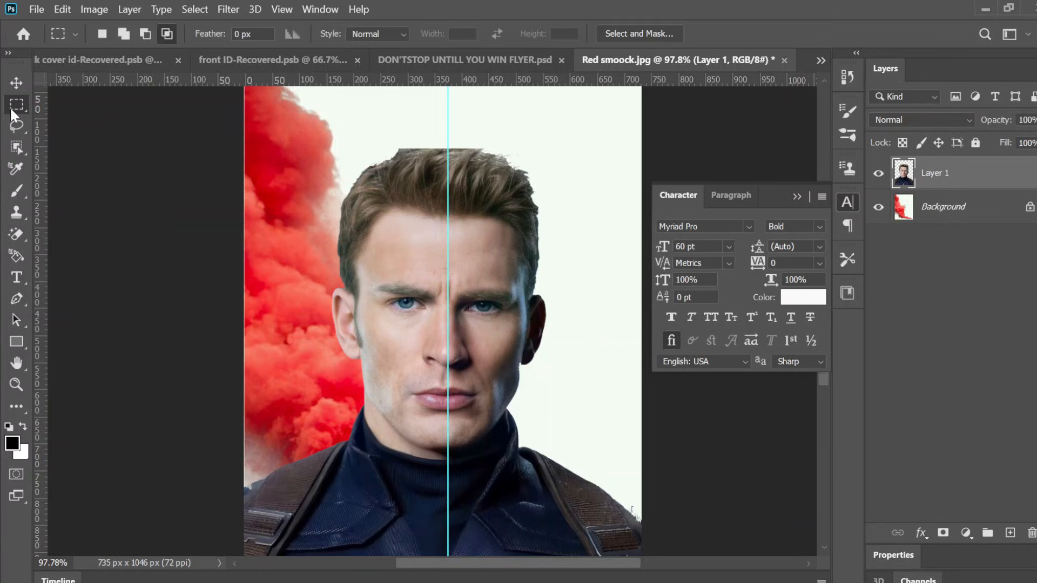
{"action": "right_click", "coordinate": [10, 106]}
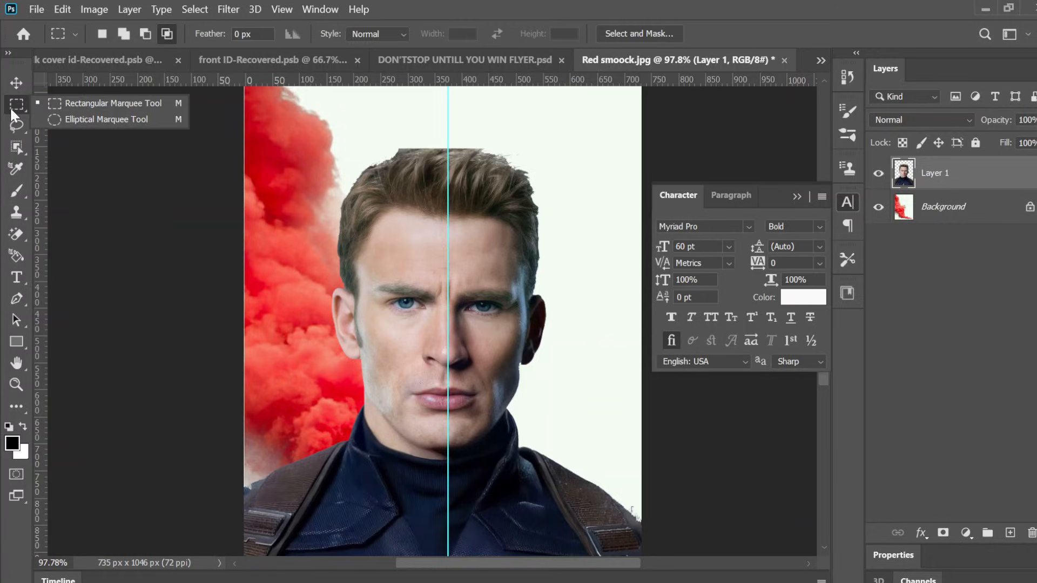
{"action": "left_click", "coordinate": [10, 108]}
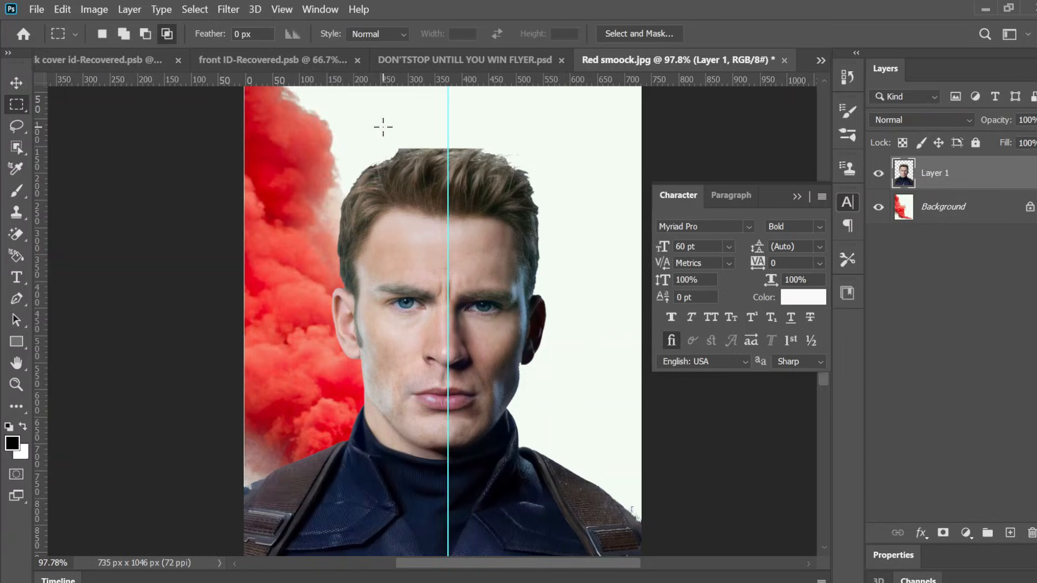
{"action": "scroll", "coordinate": [383, 126], "scroll_direction": "down", "scroll_amount": 3}
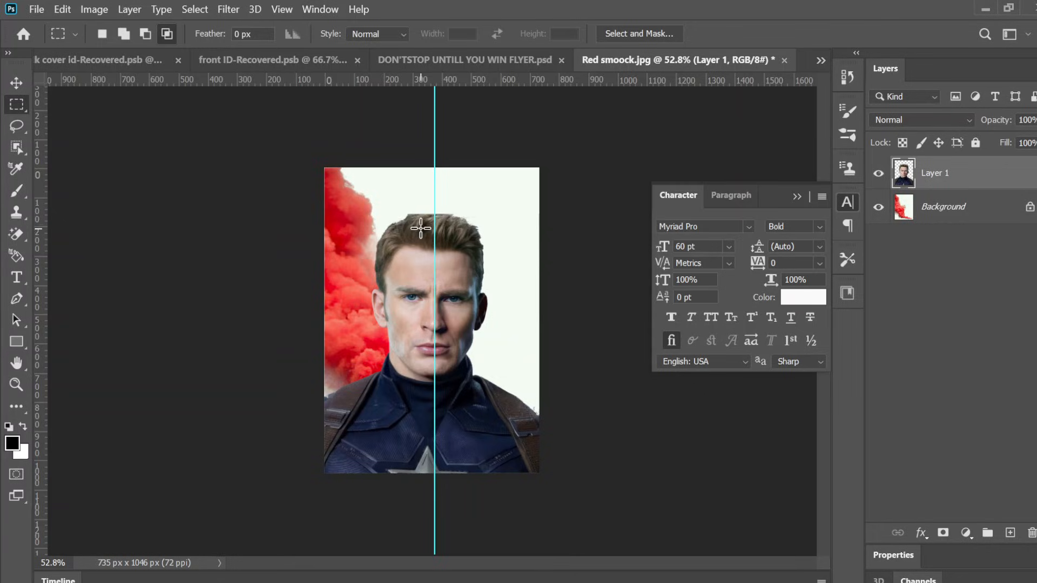
{"action": "scroll", "coordinate": [439, 221], "scroll_direction": "up", "scroll_amount": 8}
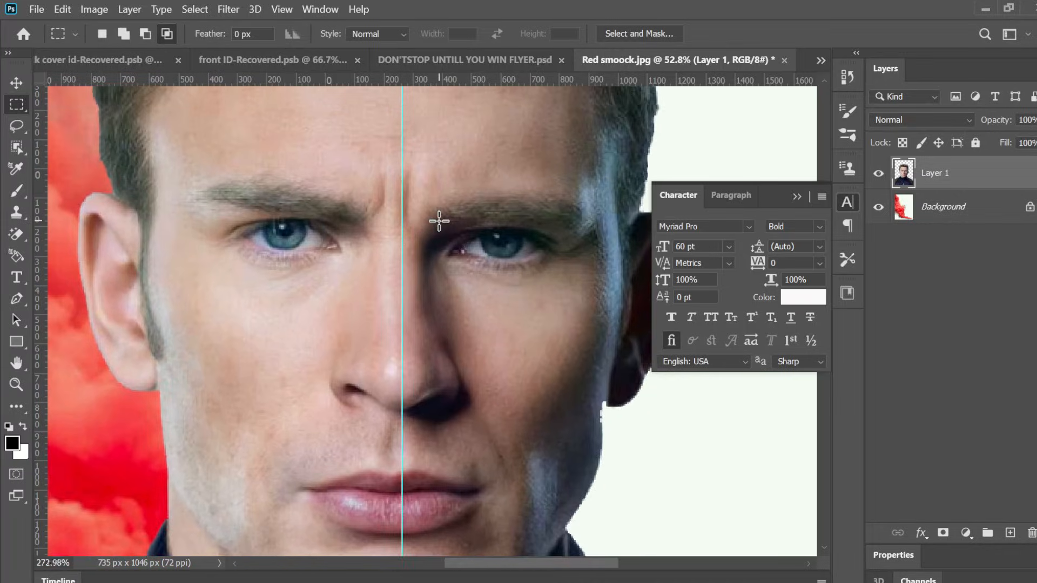
{"action": "scroll", "coordinate": [439, 220], "scroll_direction": "down", "scroll_amount": 3}
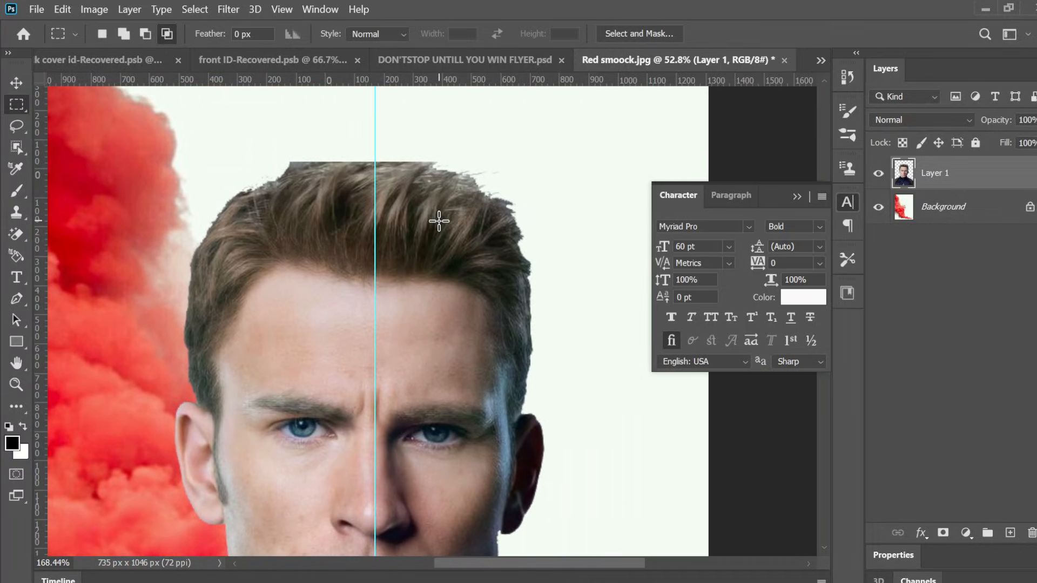
{"action": "scroll", "coordinate": [438, 221], "scroll_direction": "down", "scroll_amount": 1}
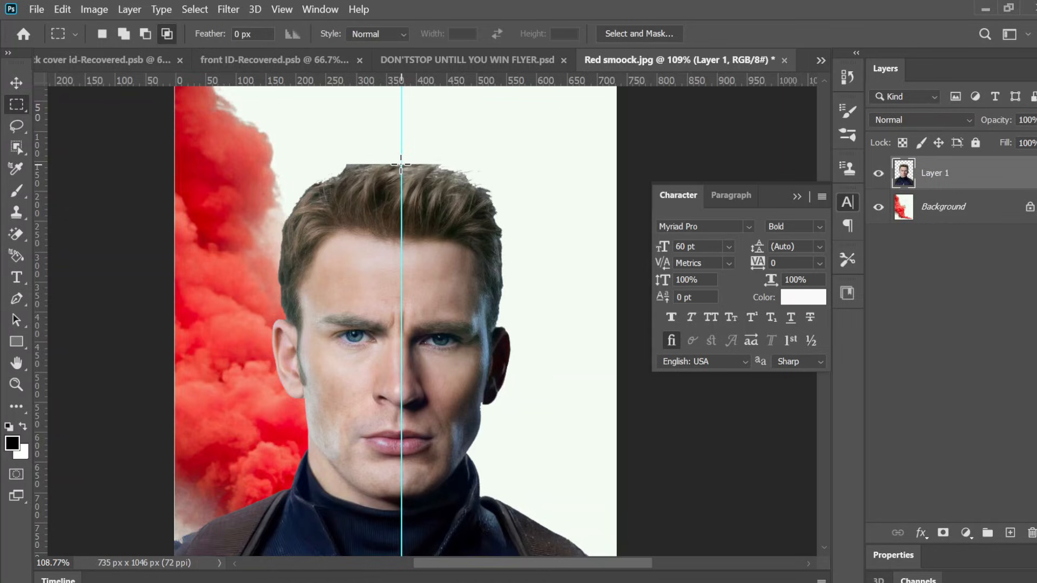
{"action": "left_click_drag", "start_coordinate": [400, 164], "coordinate": [368, 496]}
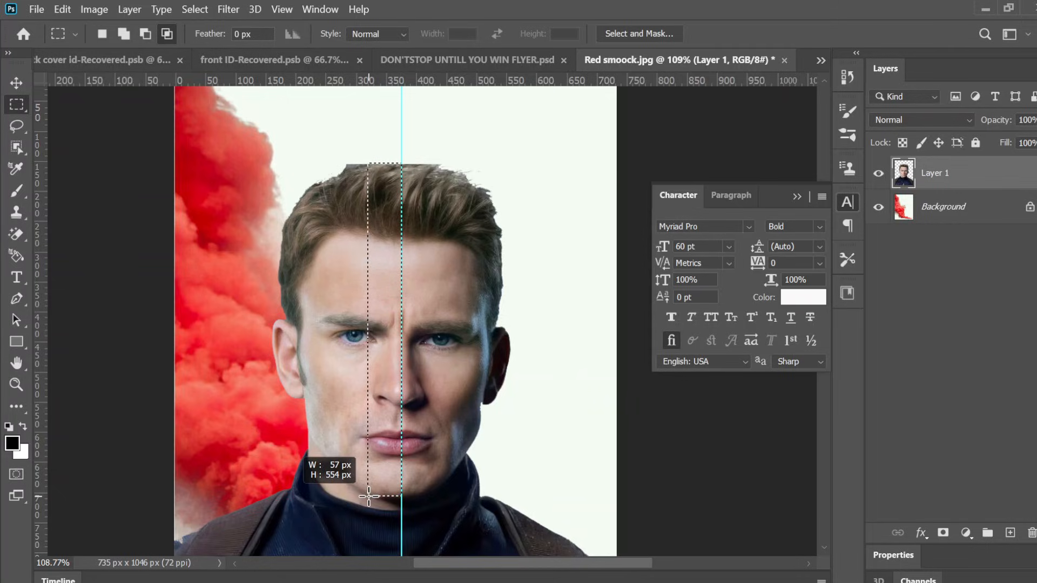
{"action": "left_click_drag", "start_coordinate": [368, 496], "coordinate": [547, 497]}
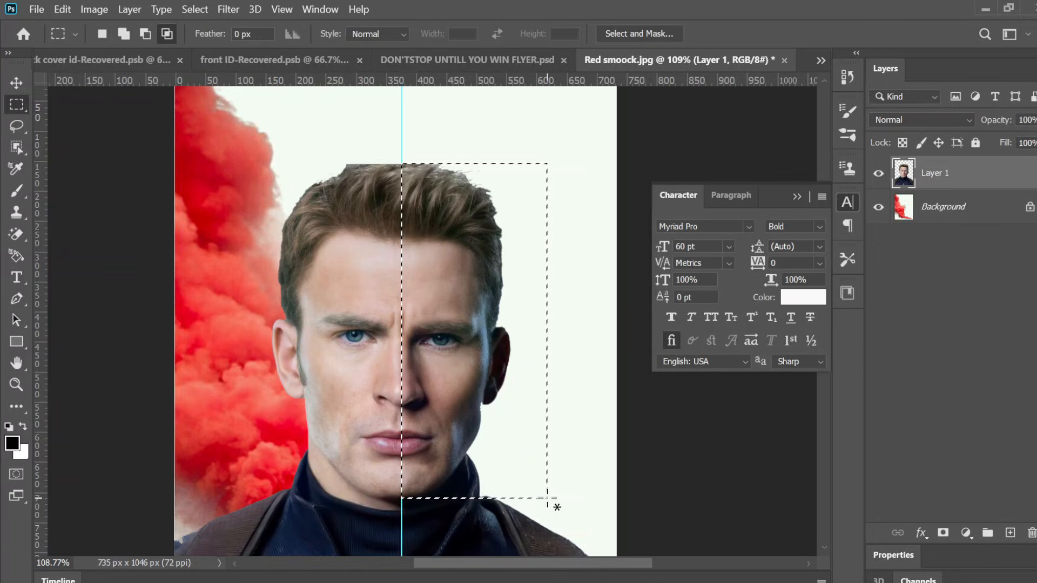
Step: Add a Solid Color fill layer in pure red from the selection
{"action": "left_click", "coordinate": [961, 530]}
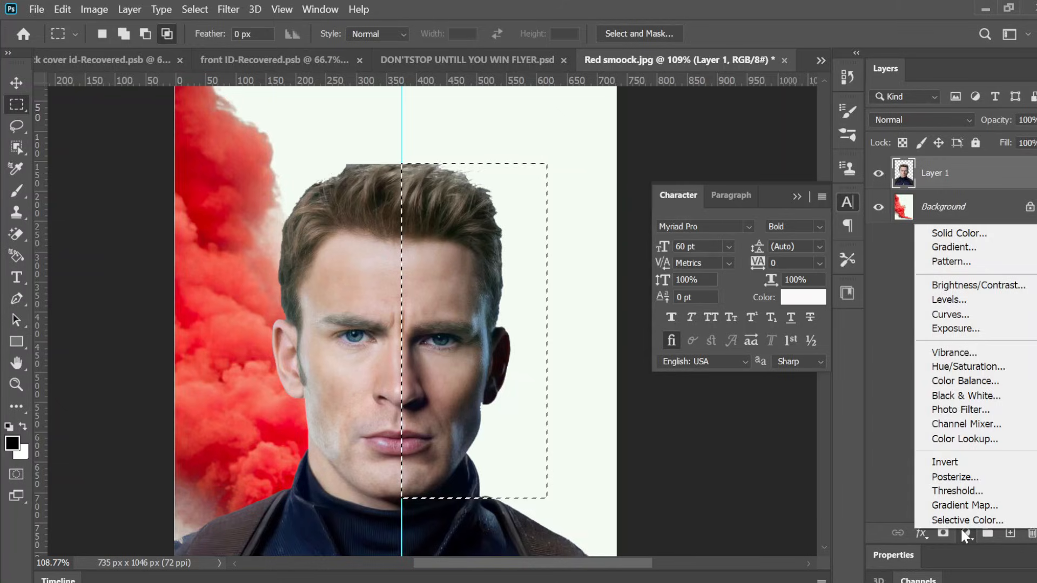
{"action": "left_click", "coordinate": [968, 238]}
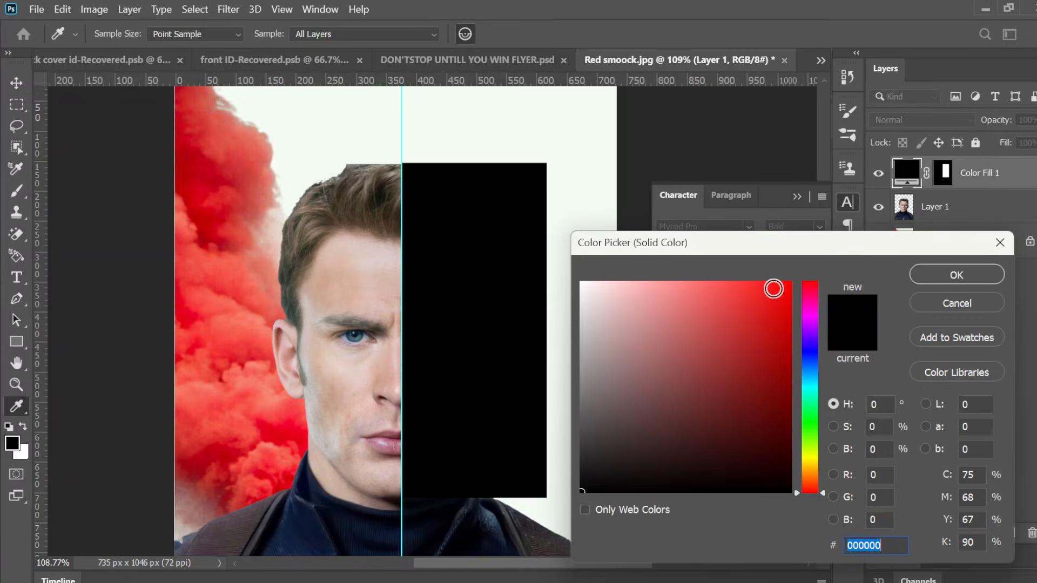
{"action": "left_click", "coordinate": [787, 284]}
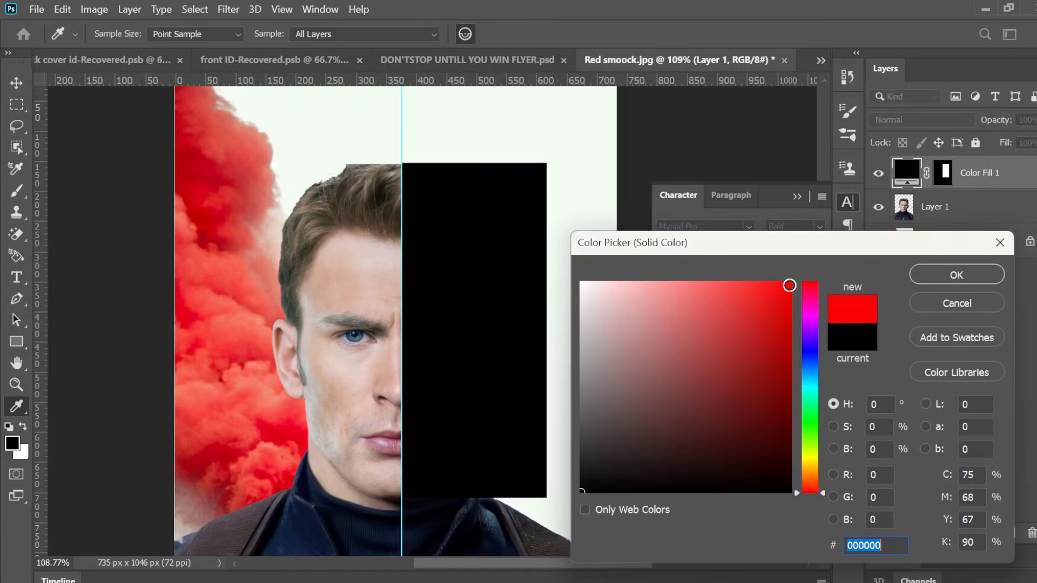
{"action": "left_click", "coordinate": [936, 276]}
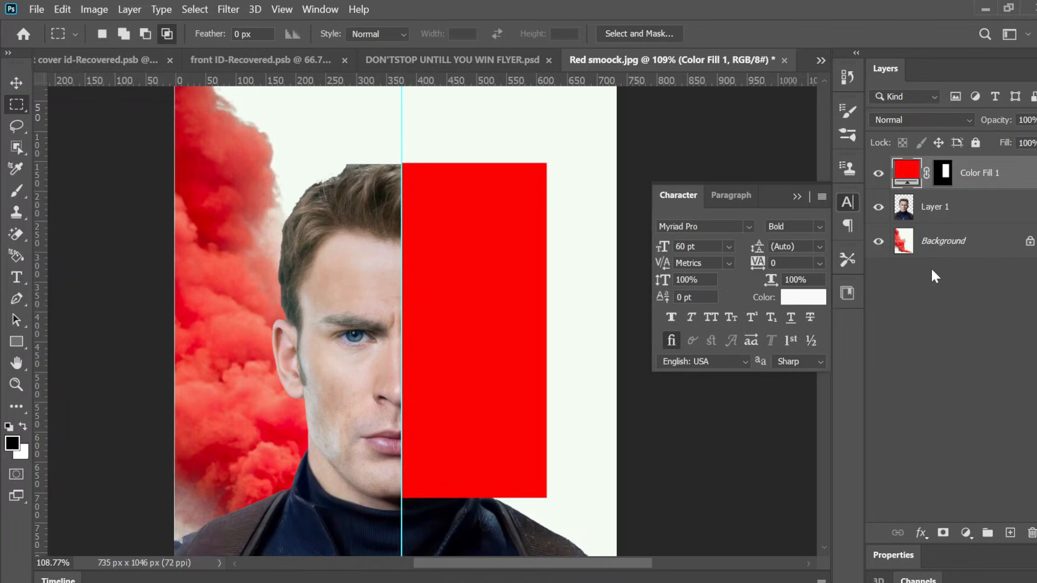
Step: Try feathering the red fill layer's mask by 105.1 px in Select and Mask, then undo the change
{"action": "left_click", "coordinate": [944, 174]}
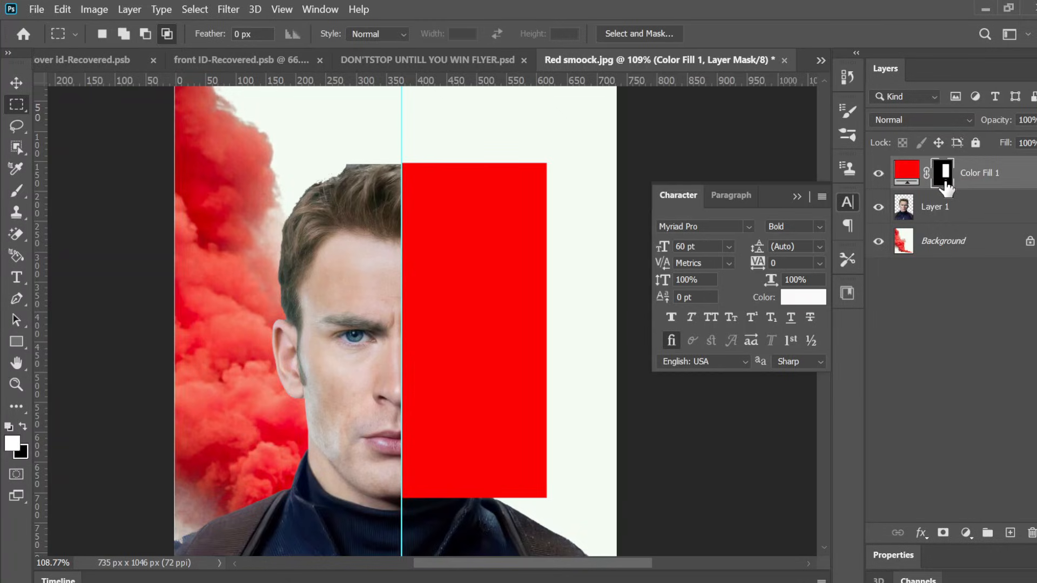
{"action": "double_click", "coordinate": [946, 184]}
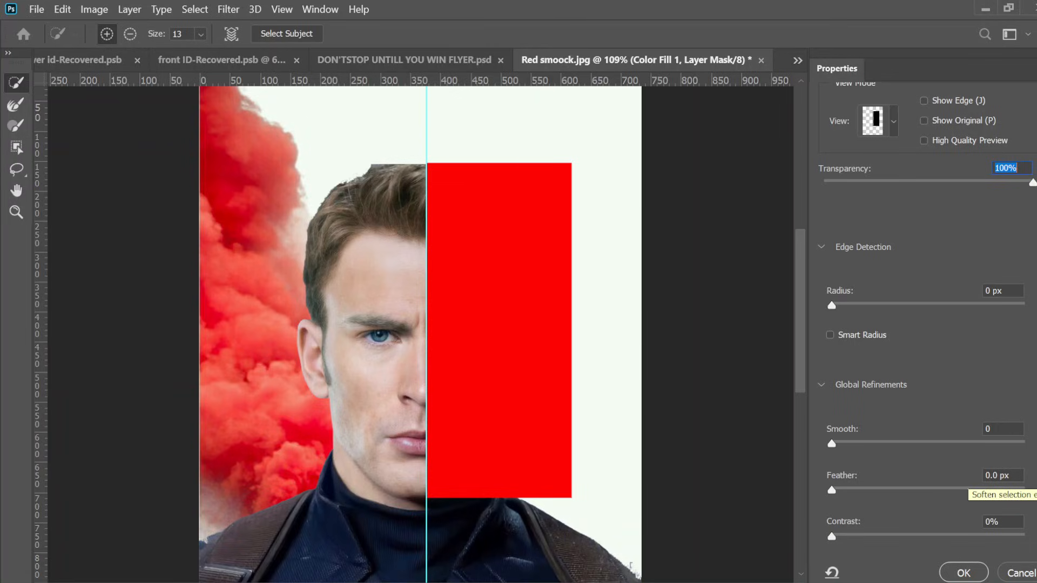
{"action": "double_click", "coordinate": [992, 476]}
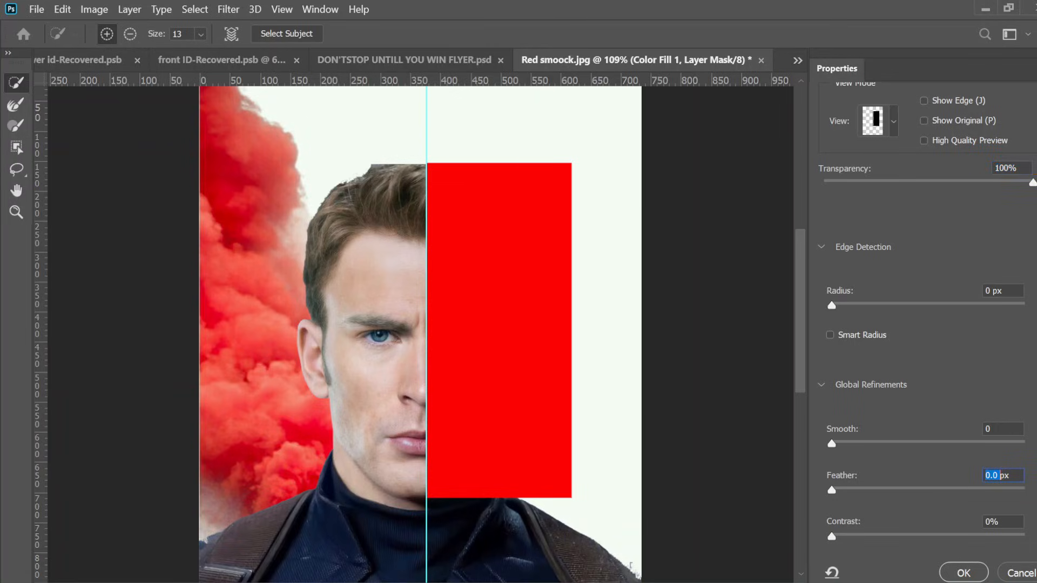
{"action": "type", "text": "105"}
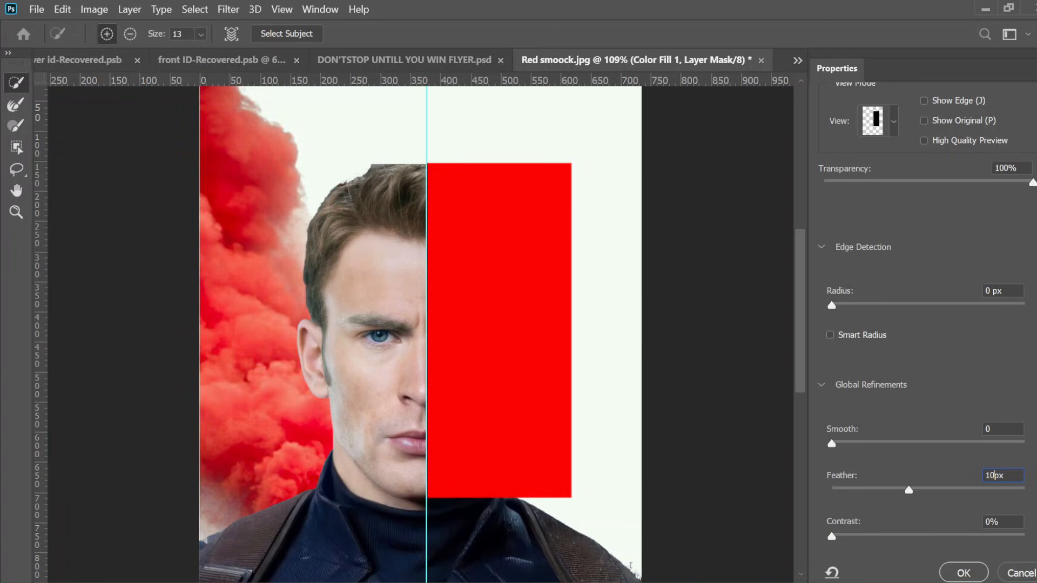
{"action": "type", "text": "."}
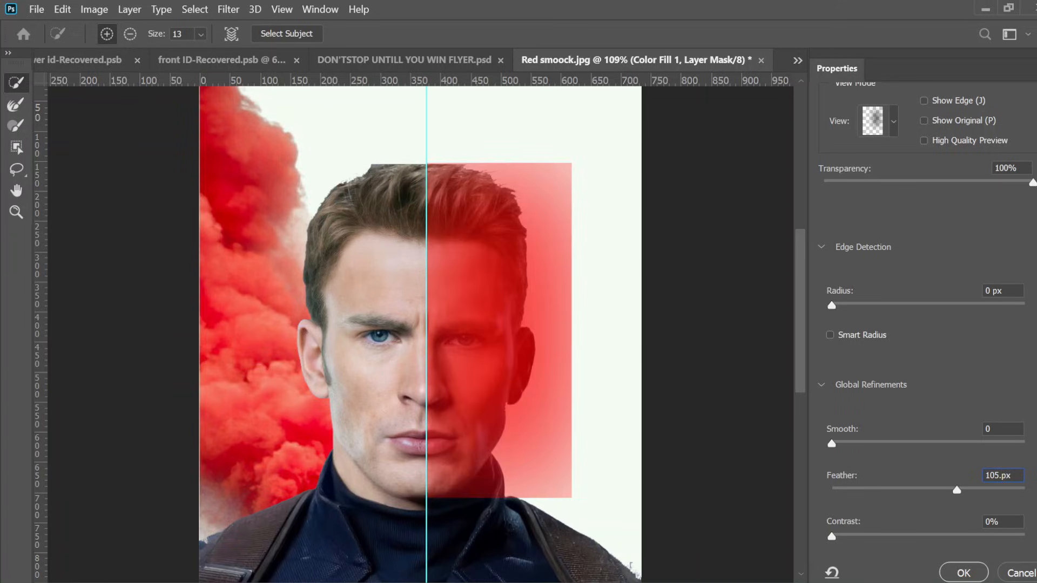
{"action": "type", "text": "1"}
{"action": "key", "text": "Return"}
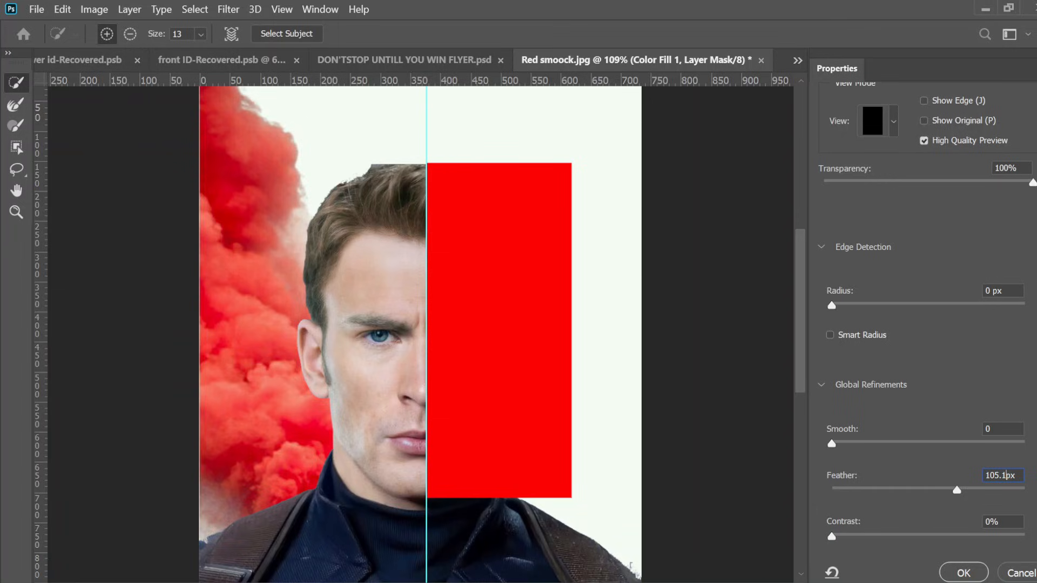
{"action": "type", "text": "130"}
{"action": "double_click", "coordinate": [997, 476]}
{"action": "left_click", "coordinate": [998, 475]}
{"action": "double_click", "coordinate": [998, 475]}
{"action": "type", "text": "130.110"}
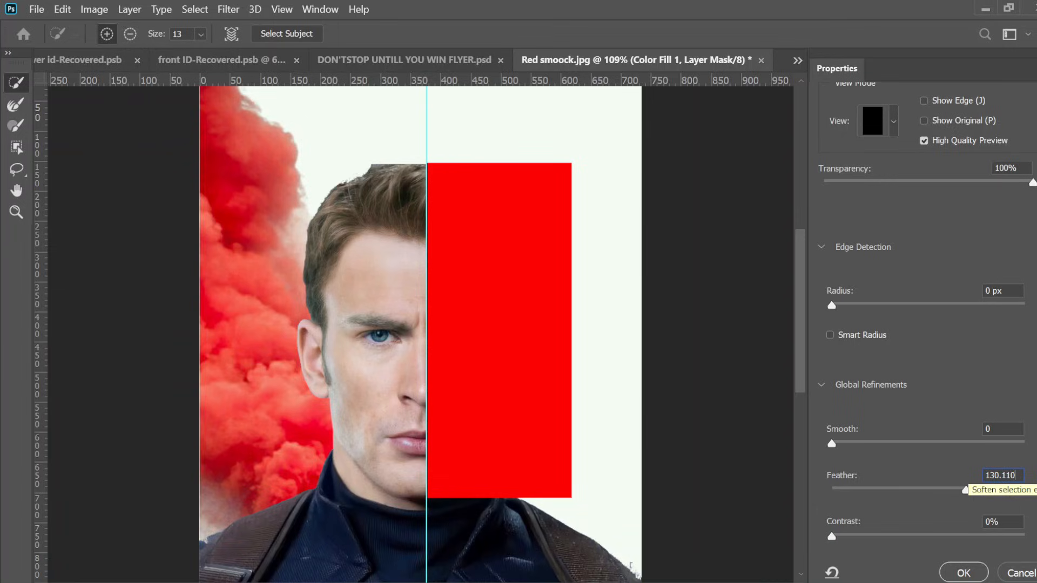
{"action": "type", "text": "5.1"}
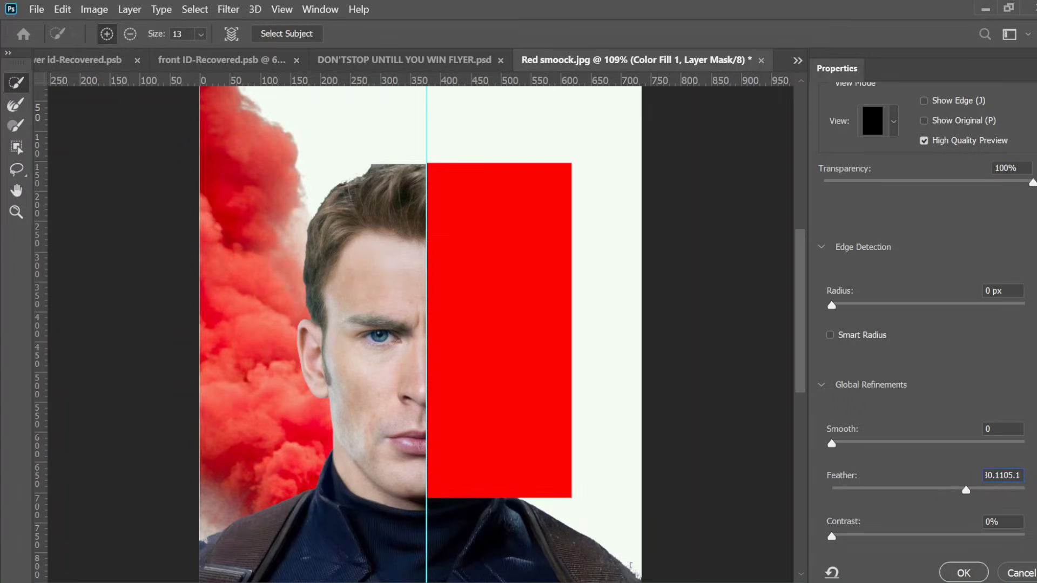
{"action": "key", "text": "Return"}
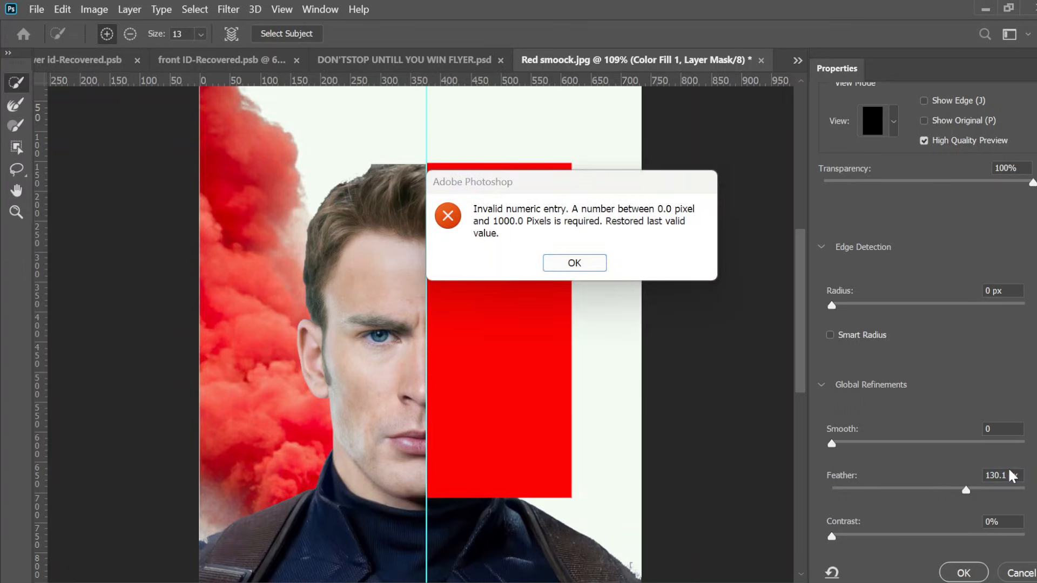
{"action": "left_click", "coordinate": [575, 270]}
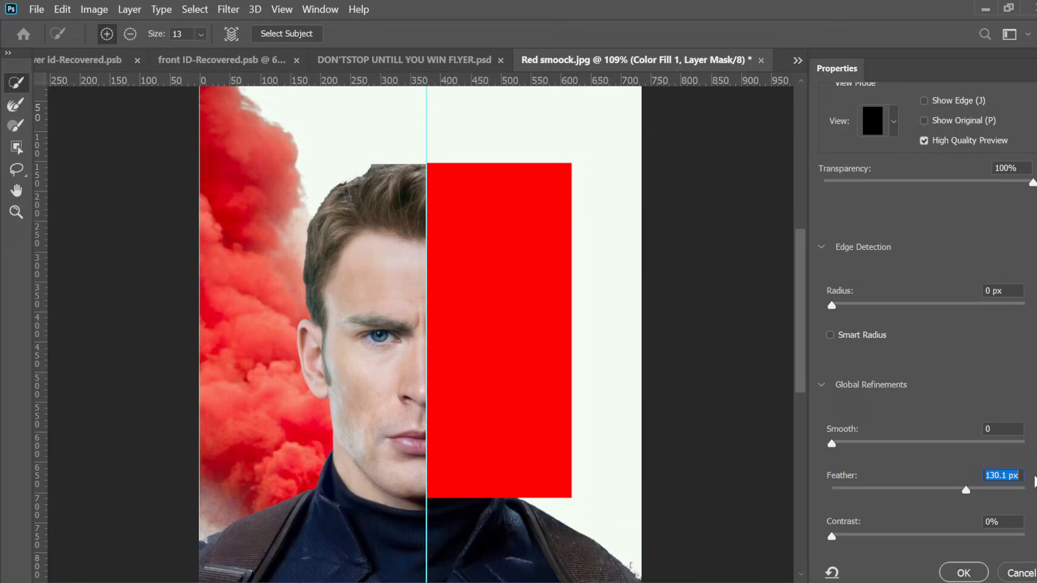
{"action": "type", "text": "105.1"}
{"action": "key", "text": "Return"}
{"action": "left_click", "coordinate": [966, 575]}
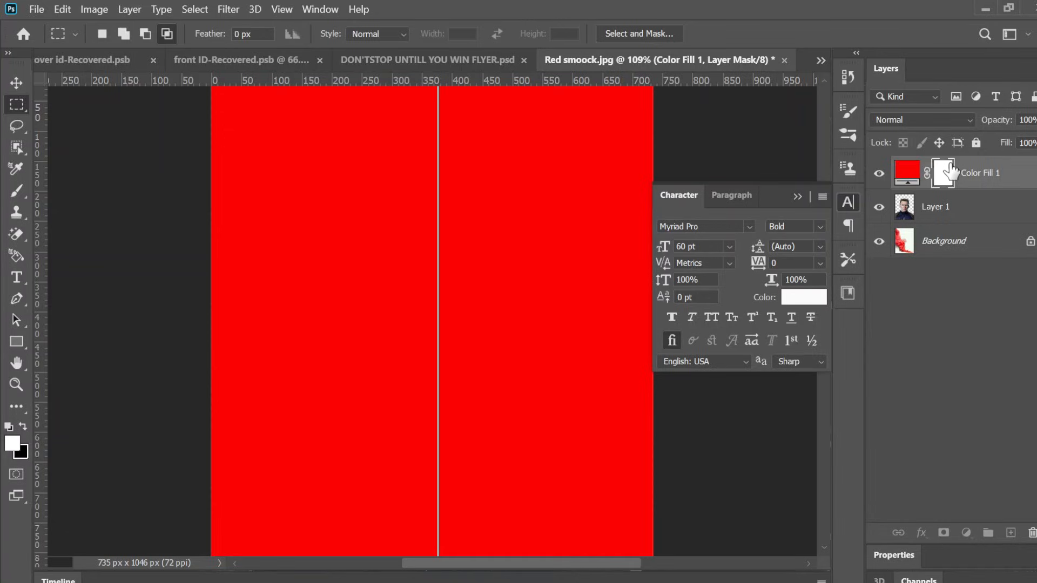
{"action": "left_click", "coordinate": [1010, 179]}
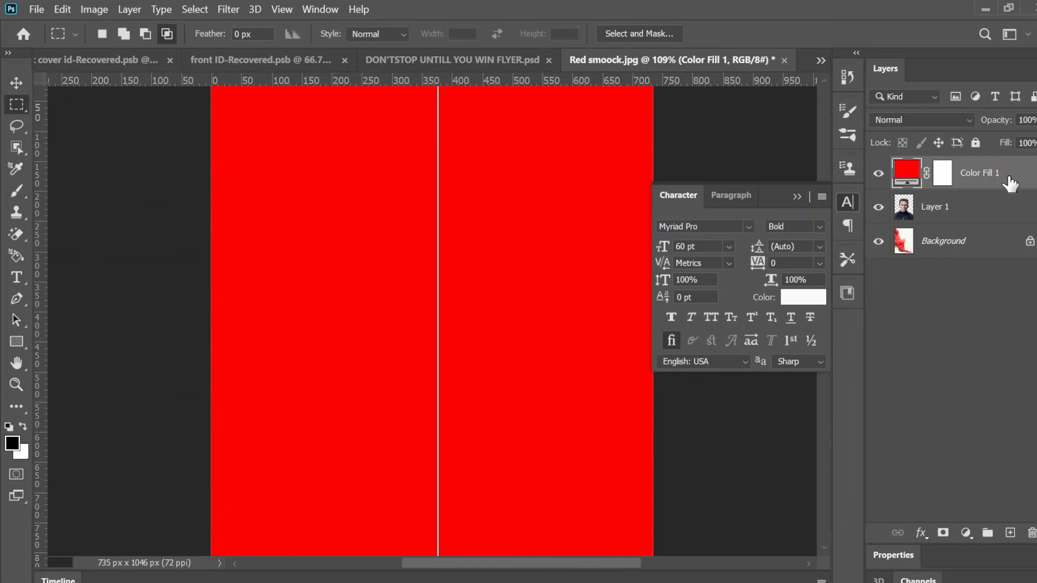
{"action": "key", "text": "ctrl+z"}
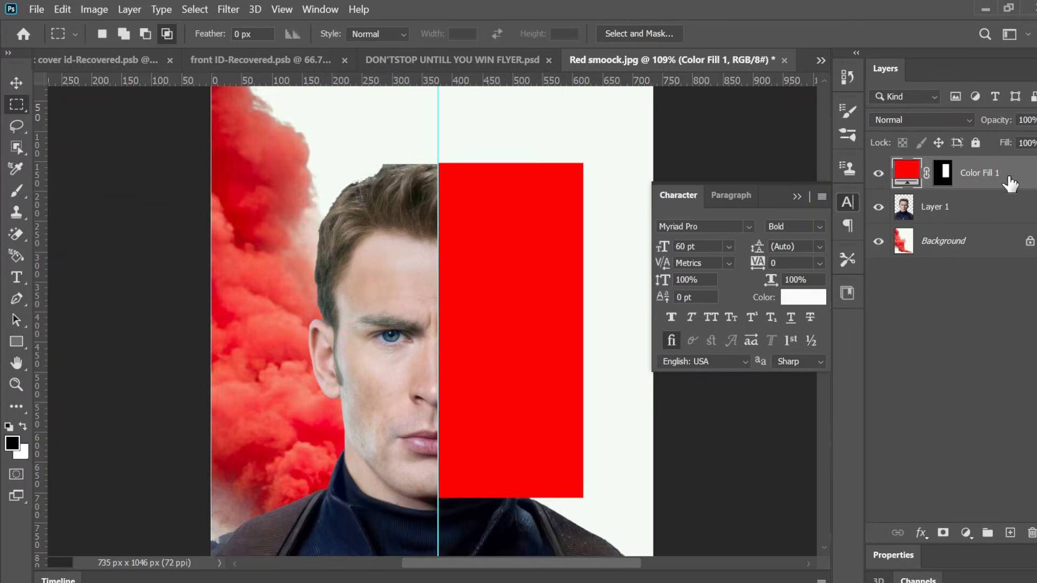
Step: Feather the red fill layer's mask by 105.1 px in Select and Mask
{"action": "left_click", "coordinate": [944, 173]}
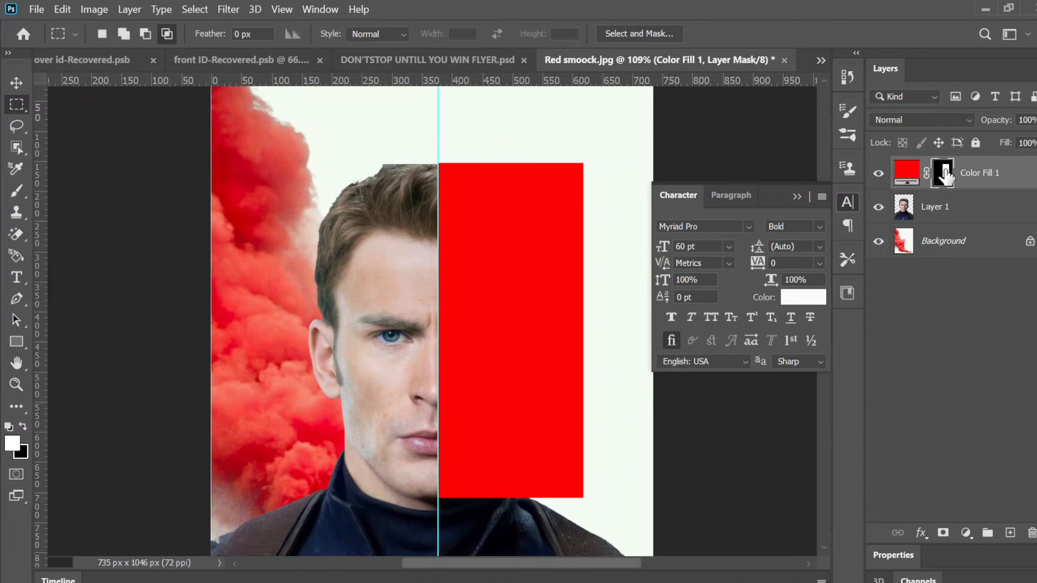
{"action": "double_click", "coordinate": [945, 175]}
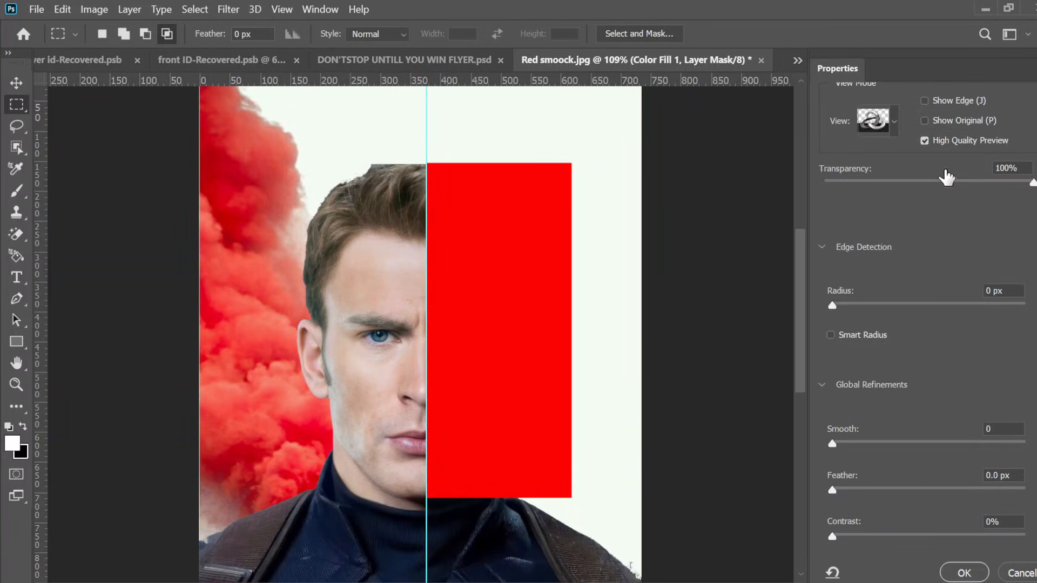
{"action": "double_click", "coordinate": [992, 476]}
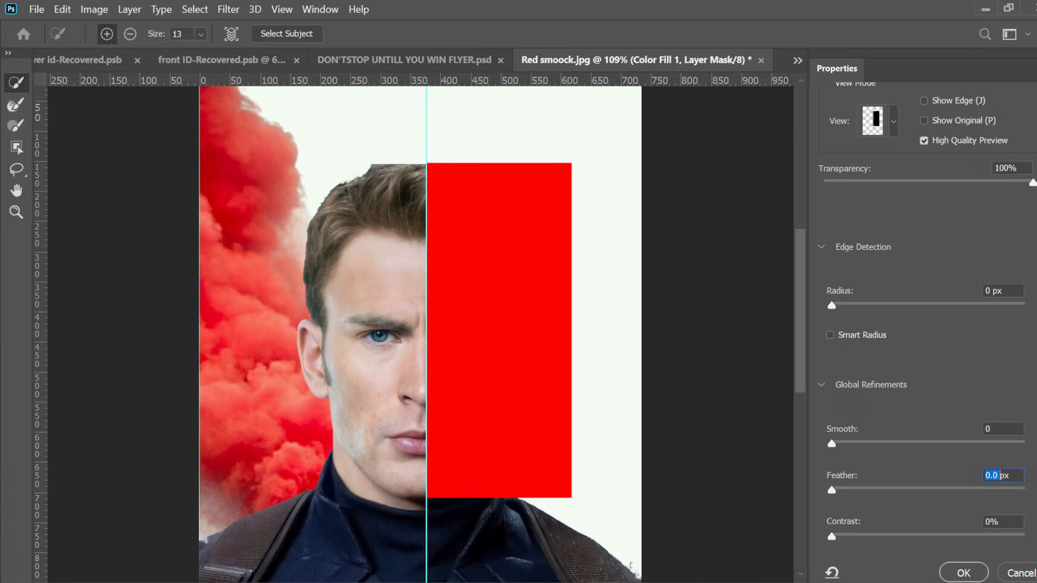
{"action": "type", "text": "105"}
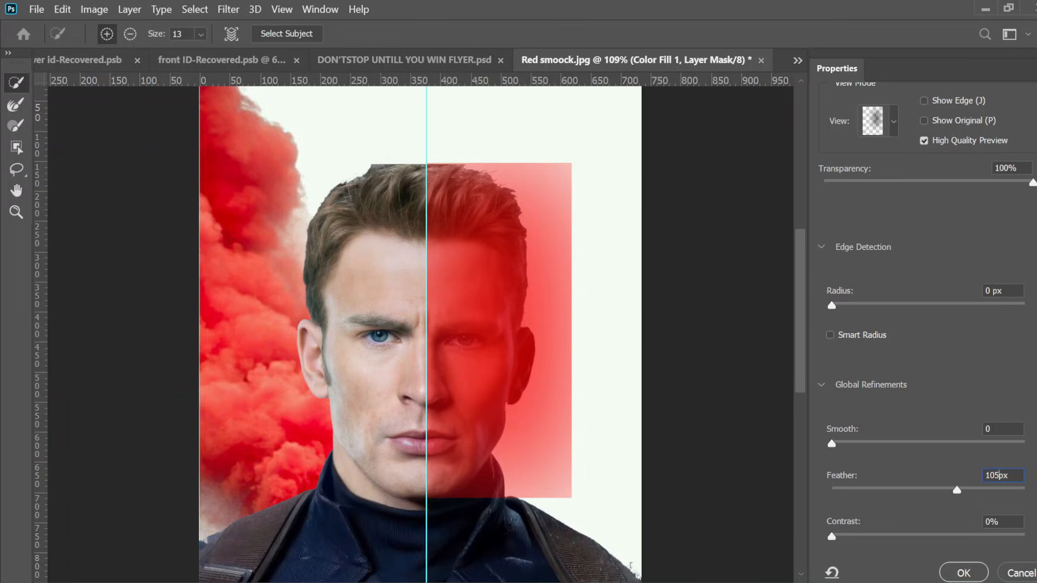
{"action": "type", "text": ".1"}
{"action": "key", "text": "Return"}
{"action": "left_click", "coordinate": [960, 577]}
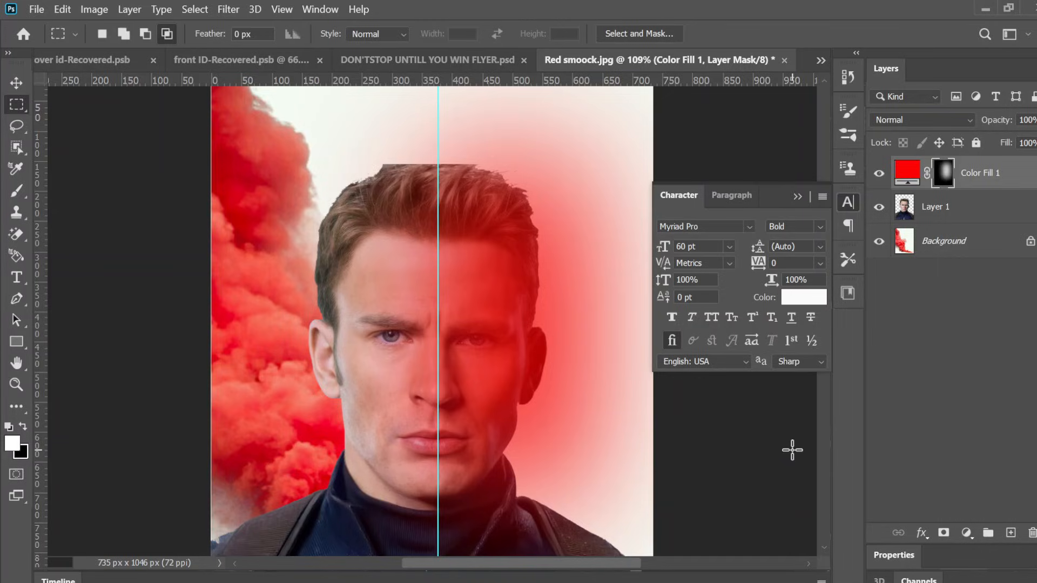
Step: Duplicate the red fill layer and invert the copy's layer mask
{"action": "left_click", "coordinate": [912, 176]}
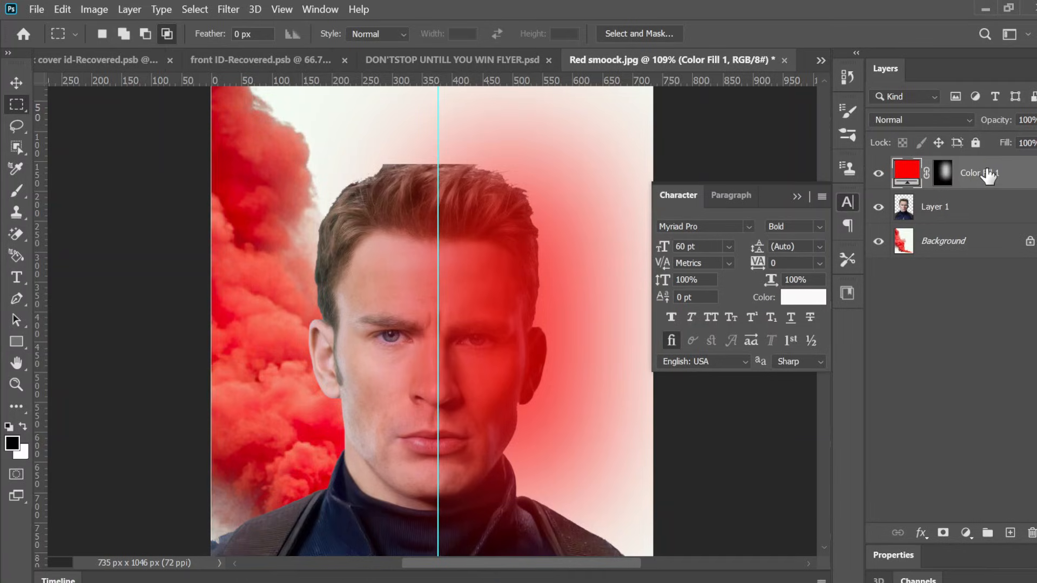
{"action": "key", "text": "ctrl+j"}
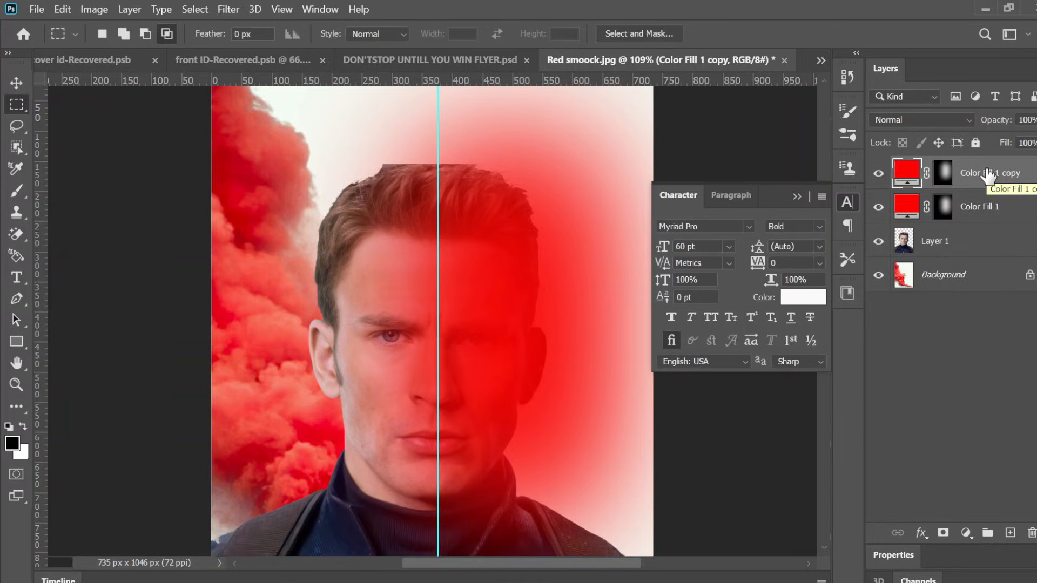
{"action": "left_click", "coordinate": [943, 173]}
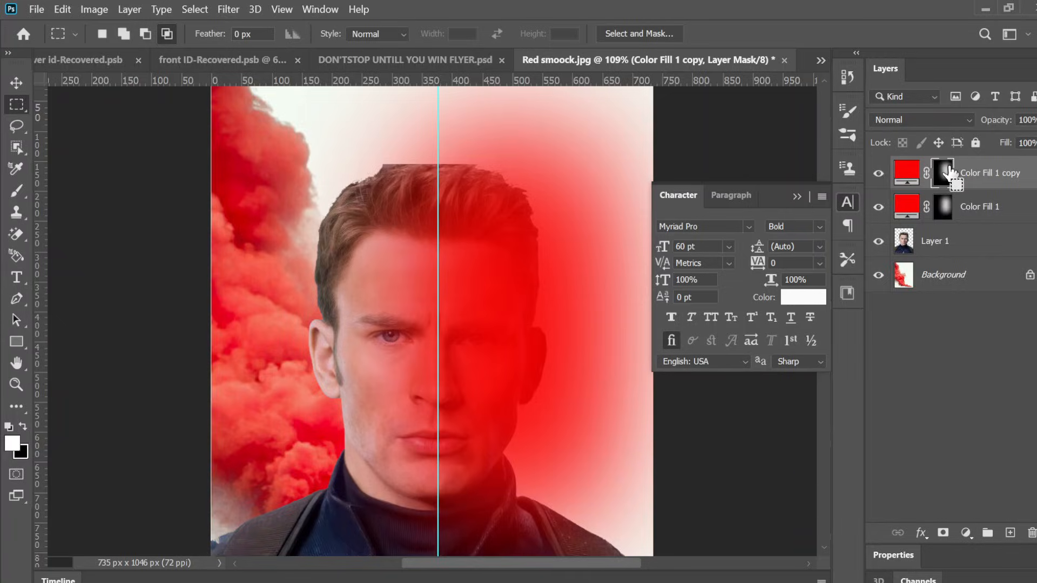
{"action": "key", "text": "ctrl+i"}
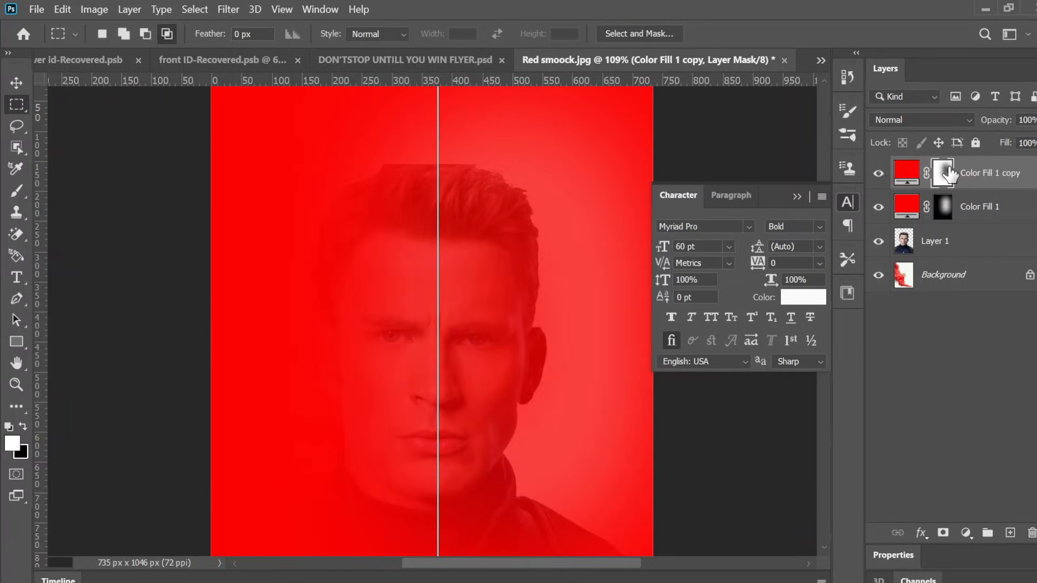
Step: Change the duplicated fill layer's colour to blue, 0314fb
{"action": "scroll", "coordinate": [951, 174], "scroll_direction": "down", "scroll_amount": 5}
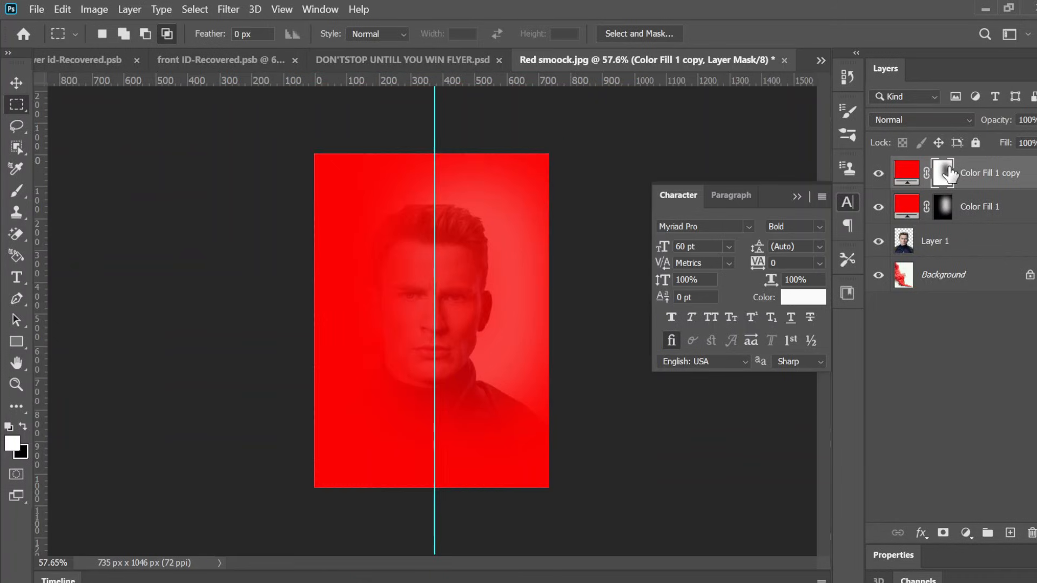
{"action": "scroll", "coordinate": [950, 174], "scroll_direction": "up", "scroll_amount": 5}
{"action": "scroll", "coordinate": [950, 174], "scroll_direction": "down", "scroll_amount": 1}
{"action": "scroll", "coordinate": [950, 174], "scroll_direction": "up", "scroll_amount": 1}
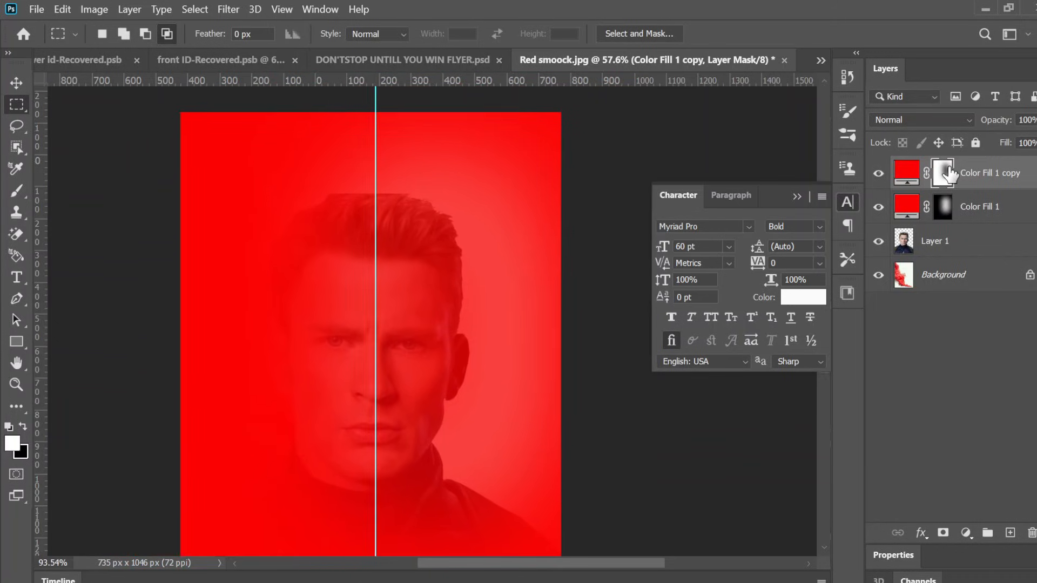
{"action": "left_click", "coordinate": [901, 172]}
{"action": "double_click", "coordinate": [901, 172]}
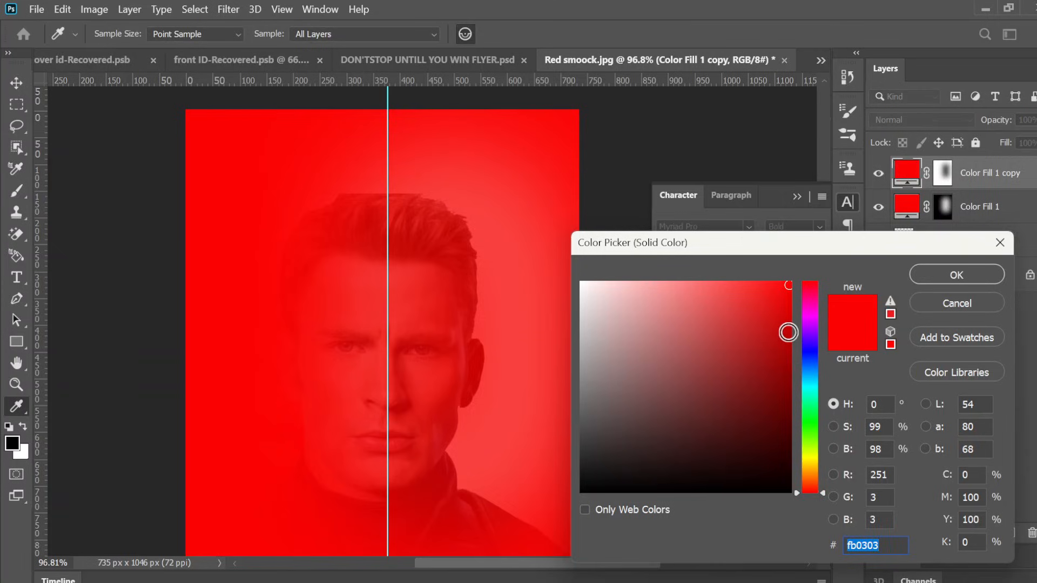
{"action": "left_click", "coordinate": [810, 352]}
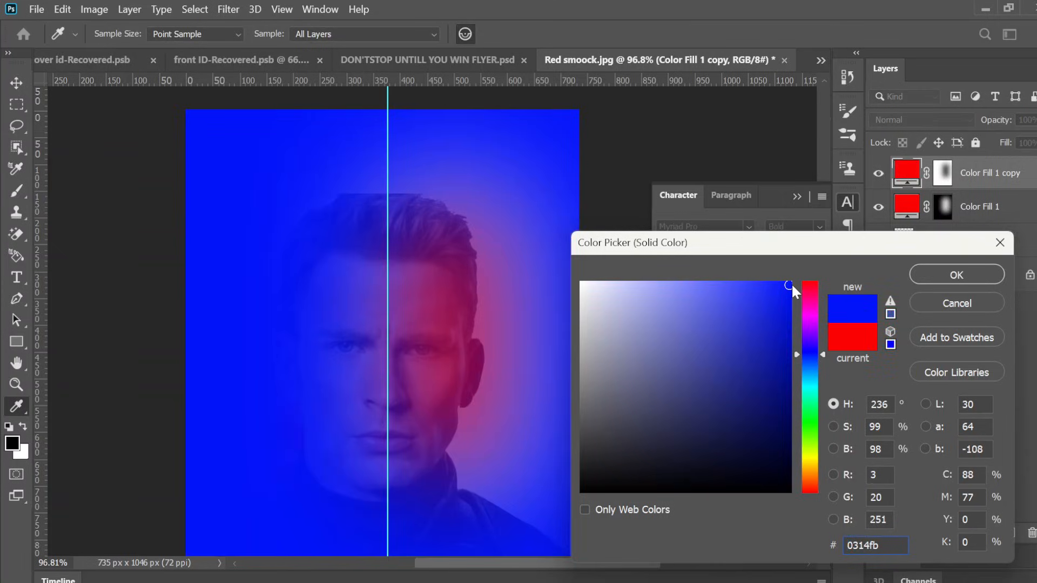
{"action": "left_click", "coordinate": [937, 277]}
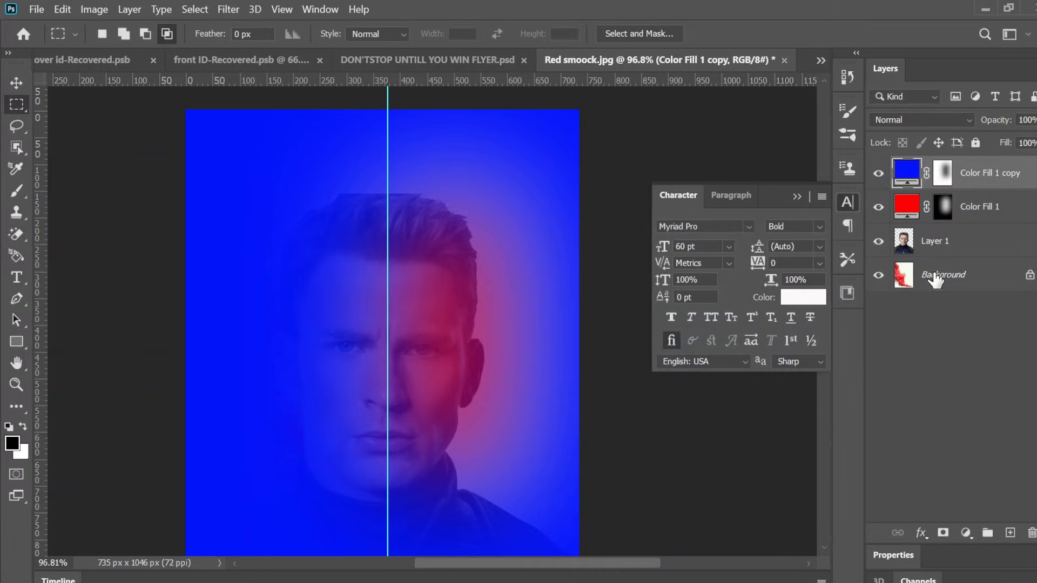
Step: Set the blue fill layer's blend mode to Color
{"action": "key", "text": "ctrl+minus"}
{"action": "scroll", "coordinate": [936, 280], "scroll_direction": "up", "scroll_amount": 2}
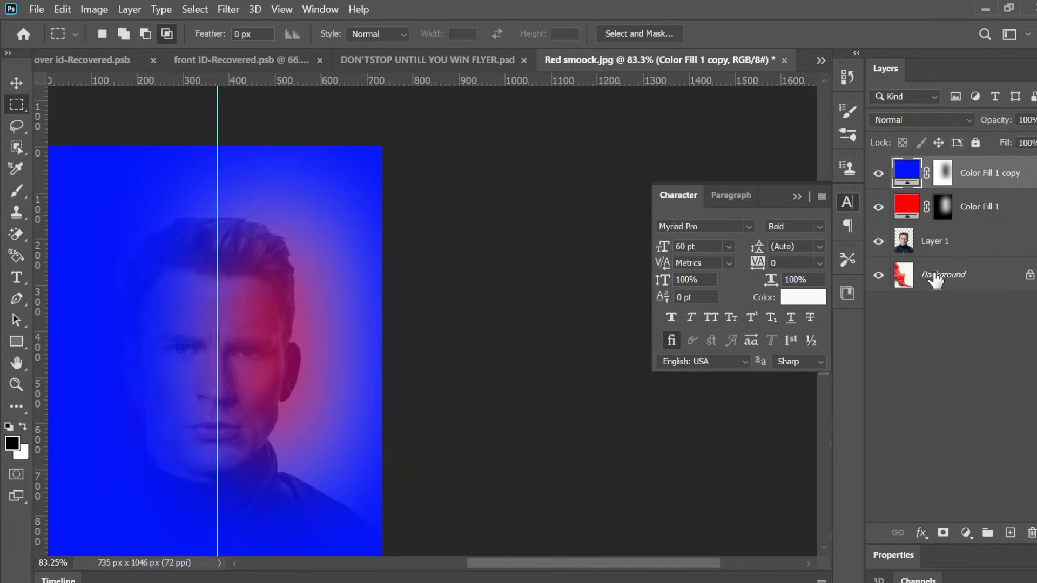
{"action": "scroll", "coordinate": [936, 280], "scroll_direction": "down", "scroll_amount": 5}
{"action": "scroll", "coordinate": [935, 280], "scroll_direction": "up", "scroll_amount": 1}
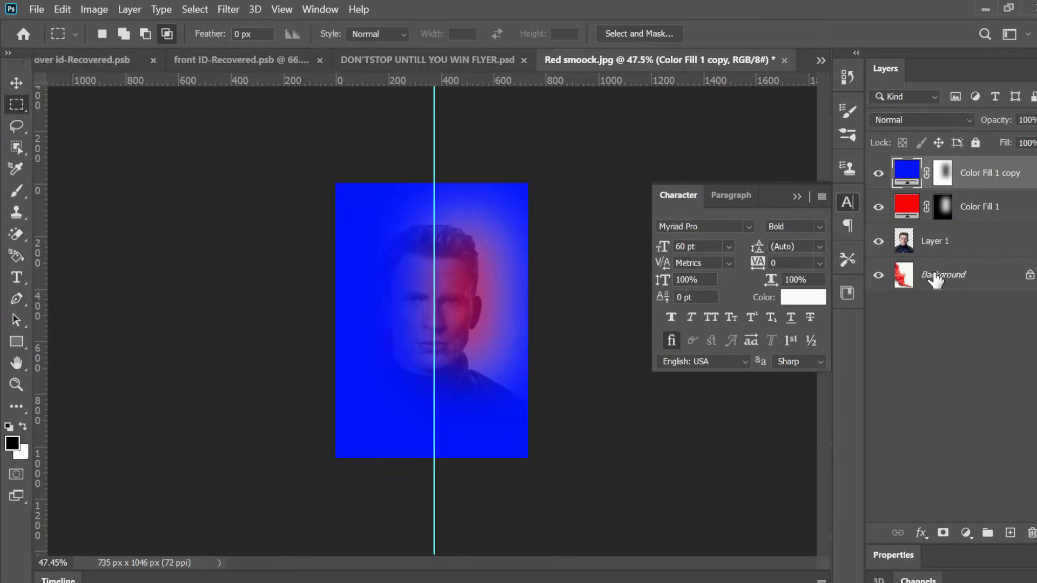
{"action": "left_click", "coordinate": [914, 118]}
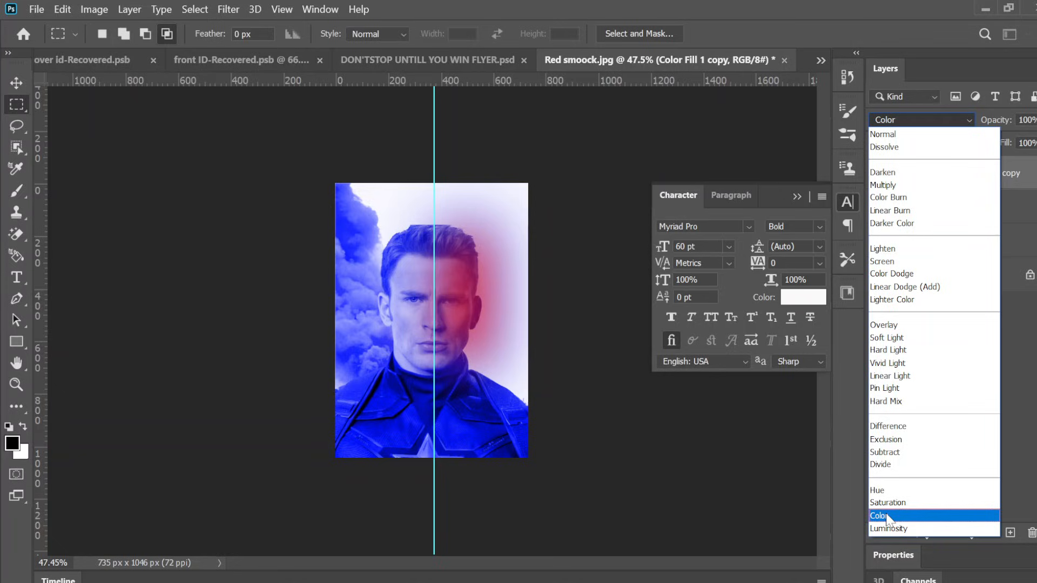
{"action": "left_click", "coordinate": [887, 516]}
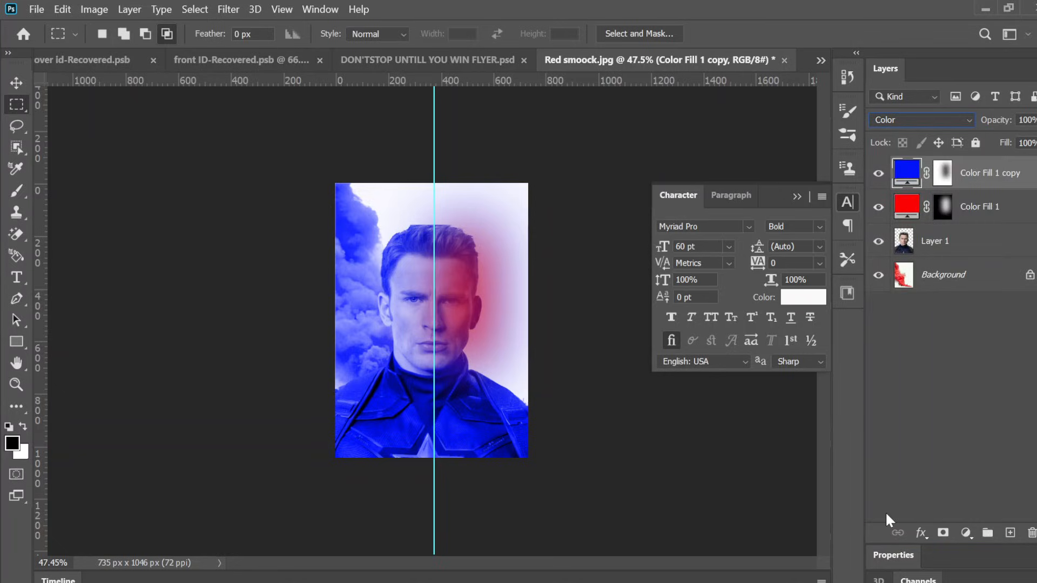
Step: Feather the blue fill layer's mask by 105.1 px in Select and Mask
{"action": "scroll", "coordinate": [433, 322], "scroll_direction": "up", "scroll_amount": 6}
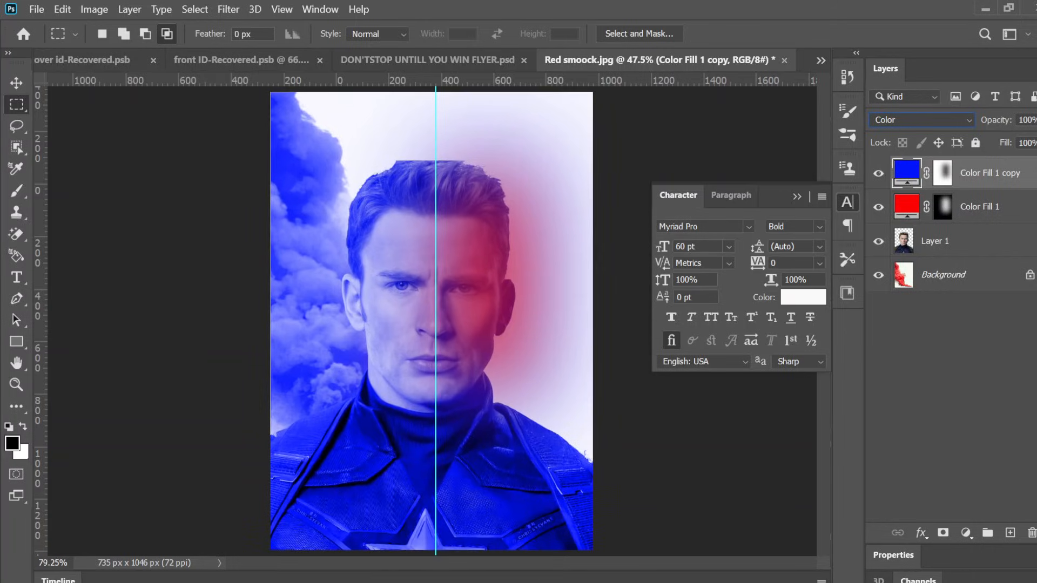
{"action": "scroll", "coordinate": [433, 322], "scroll_direction": "down", "scroll_amount": 1}
{"action": "scroll", "coordinate": [400, 324], "scroll_direction": "down", "scroll_amount": 1}
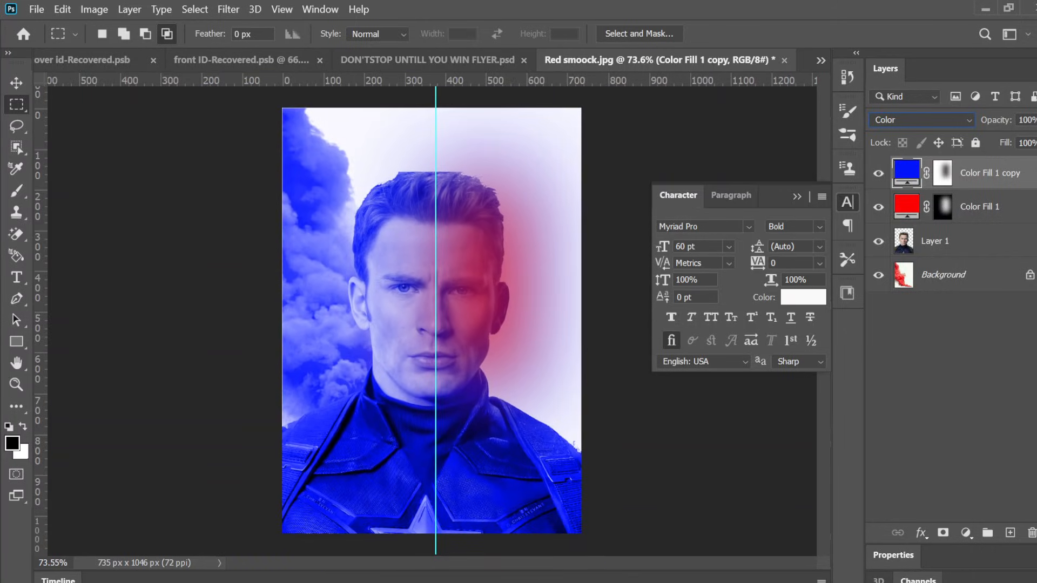
{"action": "left_click", "coordinate": [942, 174]}
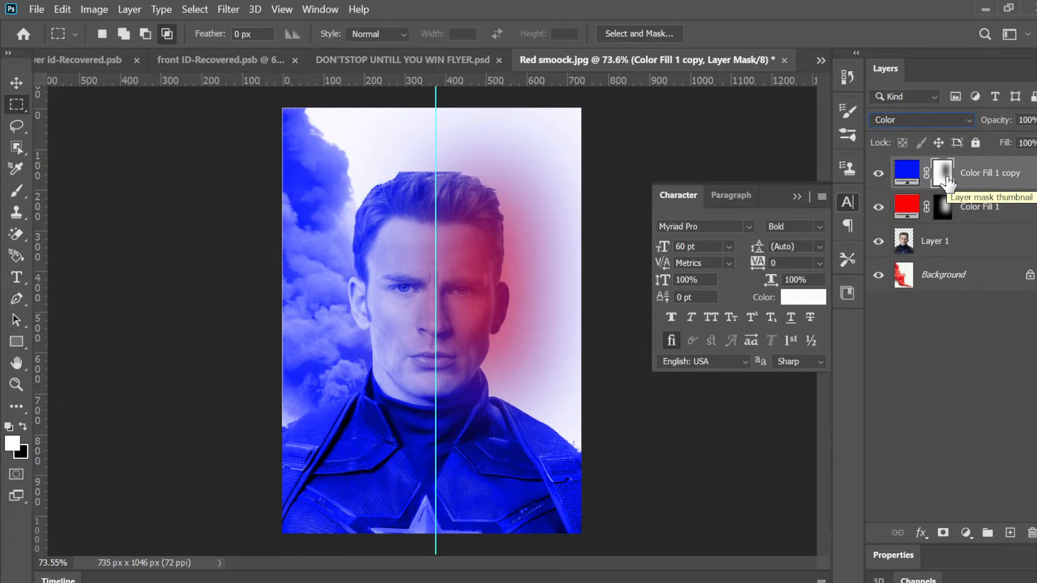
{"action": "double_click", "coordinate": [947, 179]}
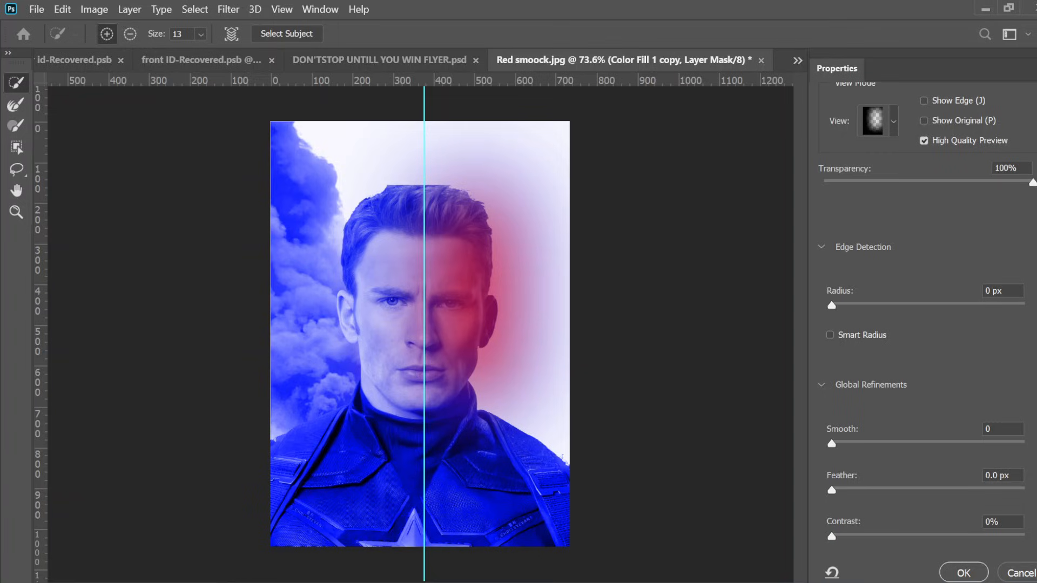
{"action": "double_click", "coordinate": [988, 475]}
{"action": "type", "text": "10"}
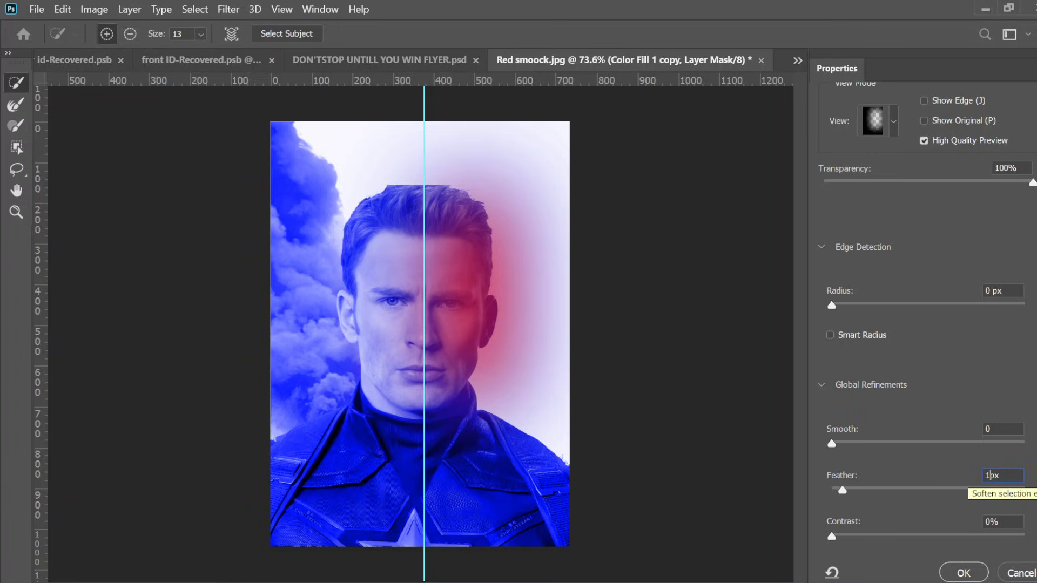
{"action": "type", "text": "5.1"}
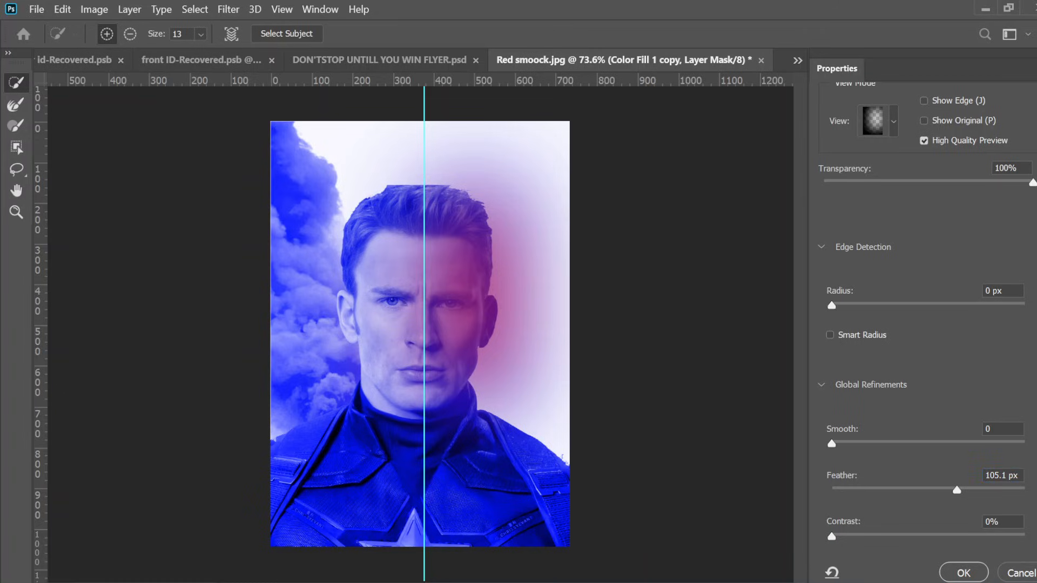
{"action": "left_click", "coordinate": [962, 573]}
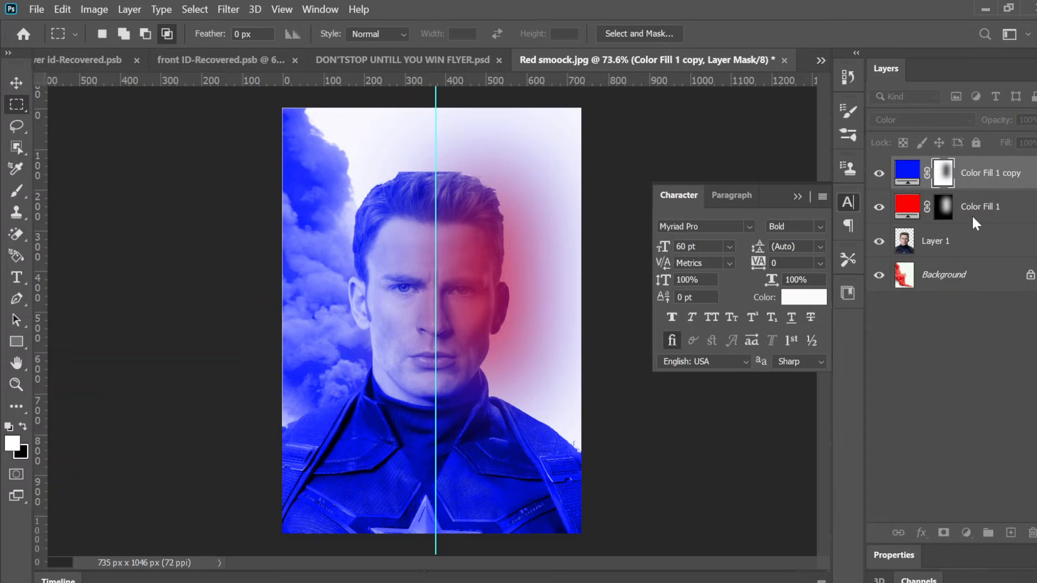
Step: Move the red fill layer above the blue fill layer and set its blend mode to Color
{"action": "left_click", "coordinate": [974, 222]}
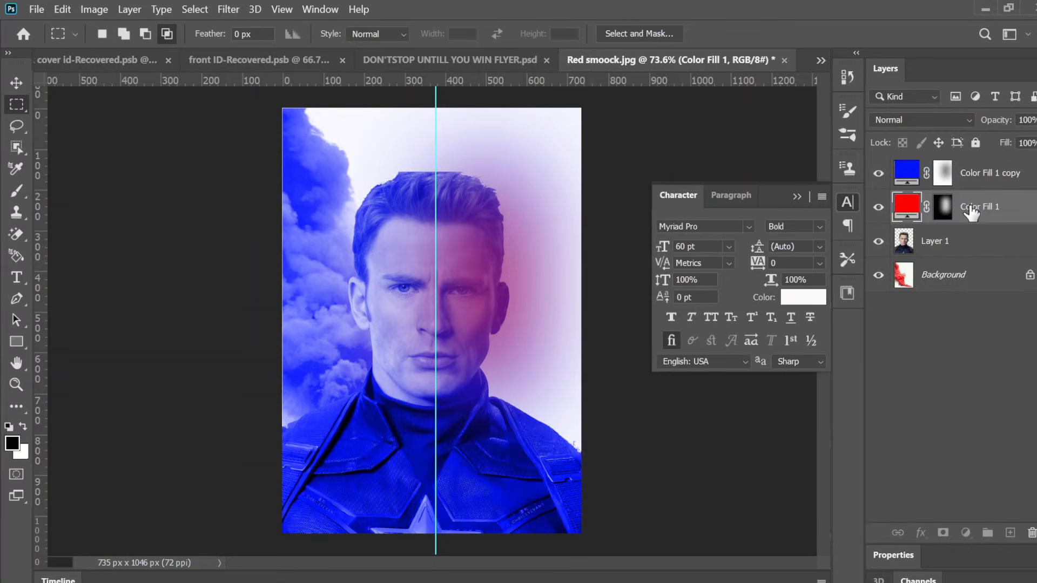
{"action": "left_click", "coordinate": [950, 208]}
{"action": "left_click_drag", "start_coordinate": [977, 213], "coordinate": [956, 162]}
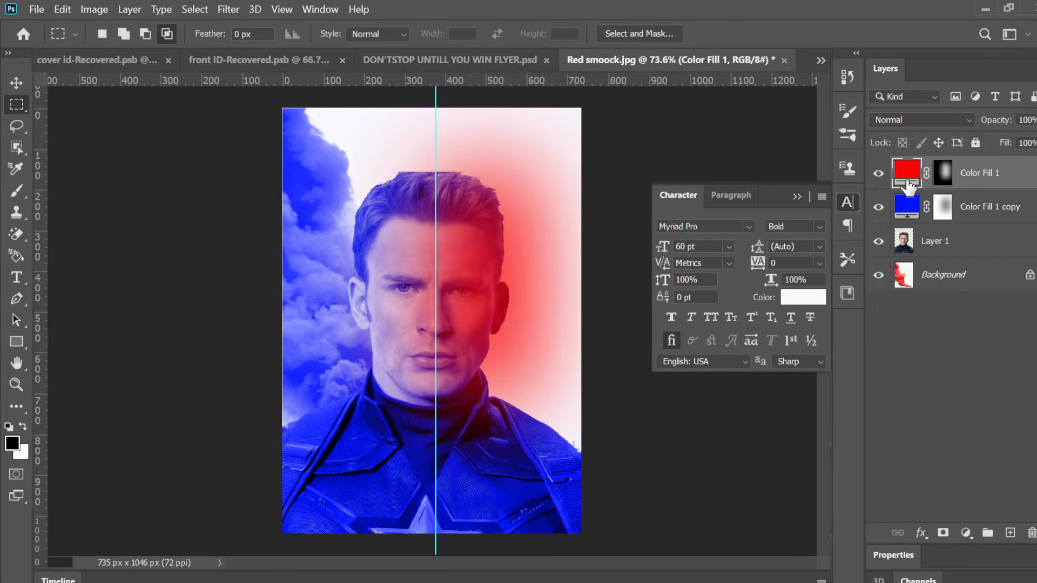
{"action": "left_click", "coordinate": [908, 117]}
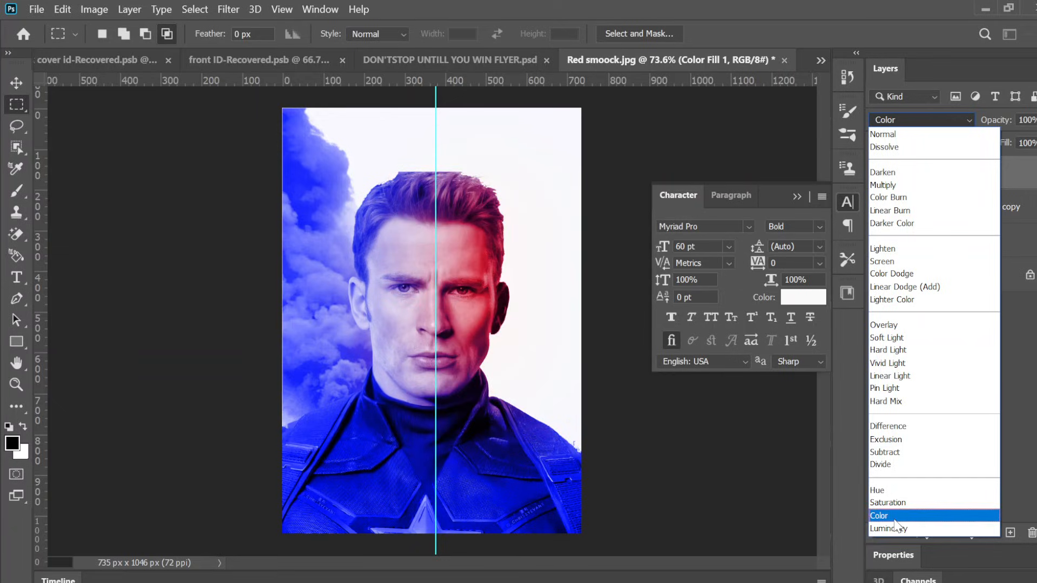
{"action": "left_click", "coordinate": [894, 518]}
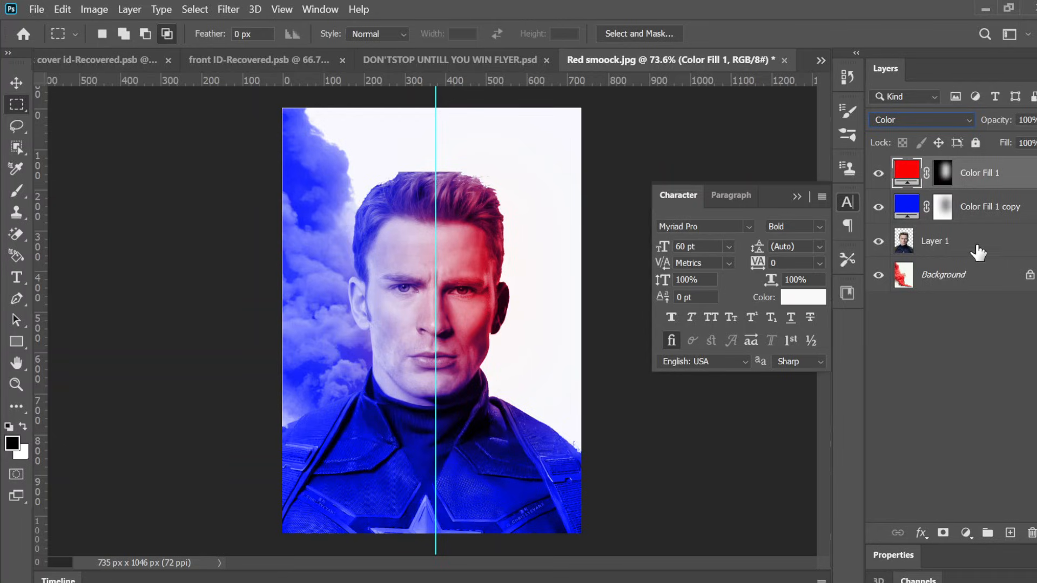
Step: Delete the layer mask from the blue fill layer
{"action": "left_click", "coordinate": [976, 216]}
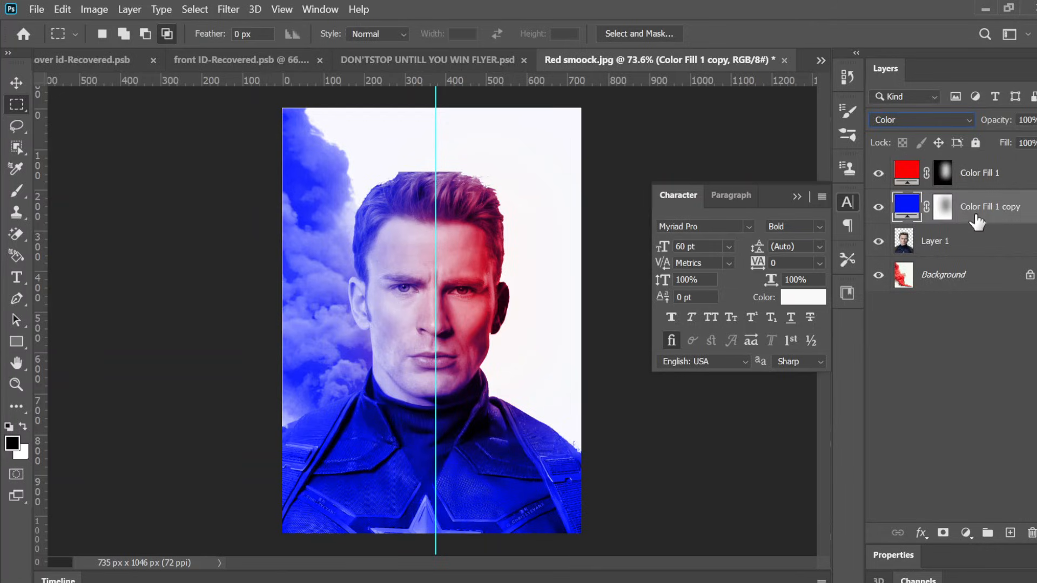
{"action": "left_click", "coordinate": [941, 206]}
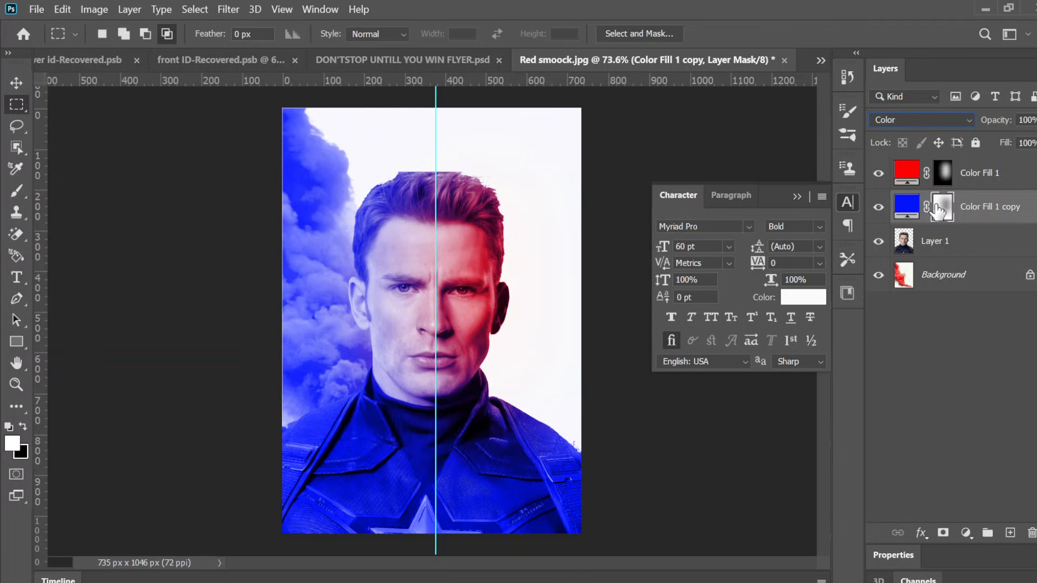
{"action": "right_click", "coordinate": [938, 210]}
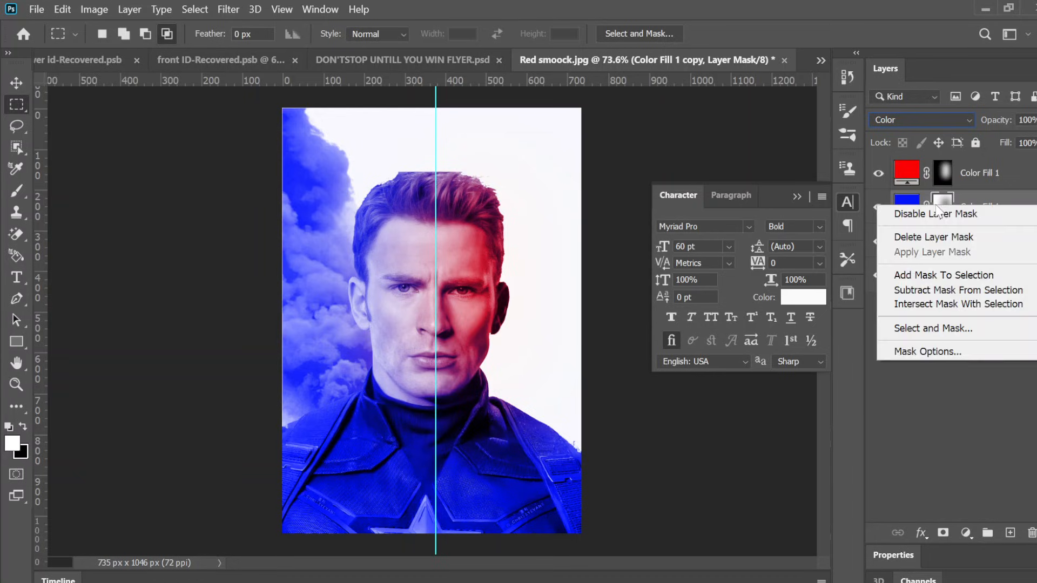
{"action": "left_click", "coordinate": [930, 240]}
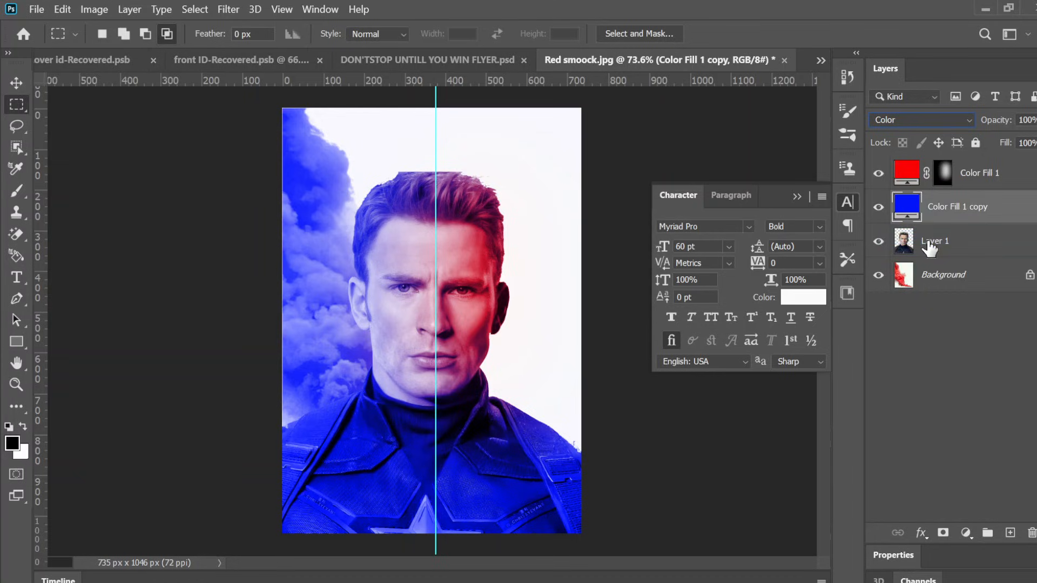
{"action": "right_click", "coordinate": [906, 207]}
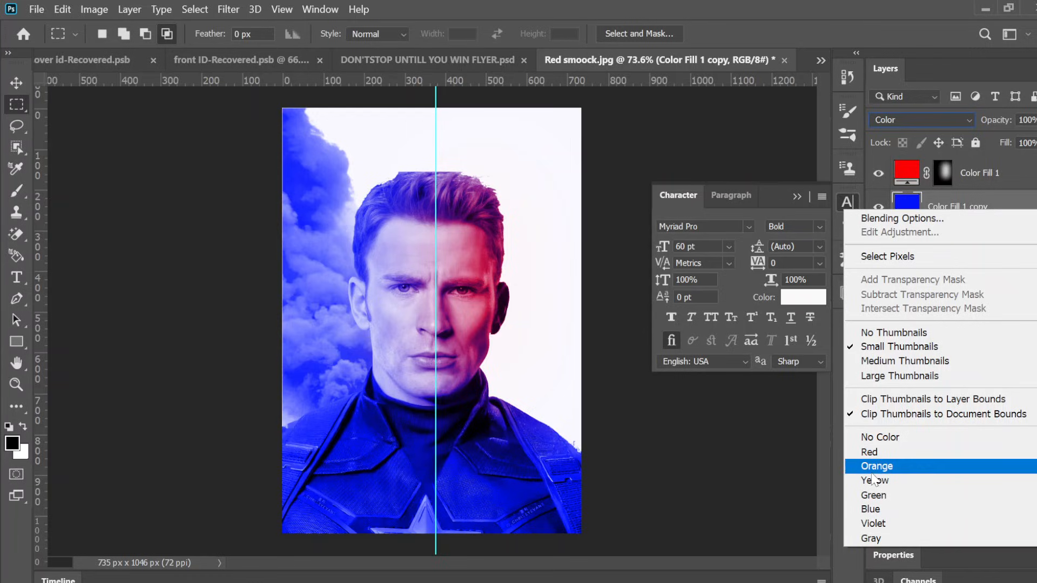
{"action": "left_click", "coordinate": [989, 572]}
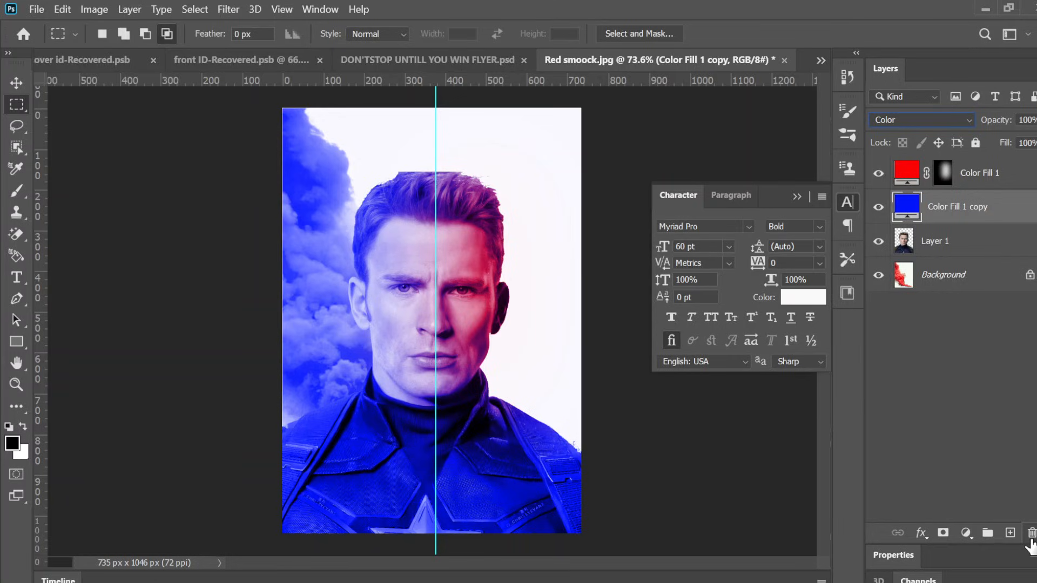
Step: Delete the blue fill layer
{"action": "left_click", "coordinate": [1031, 534]}
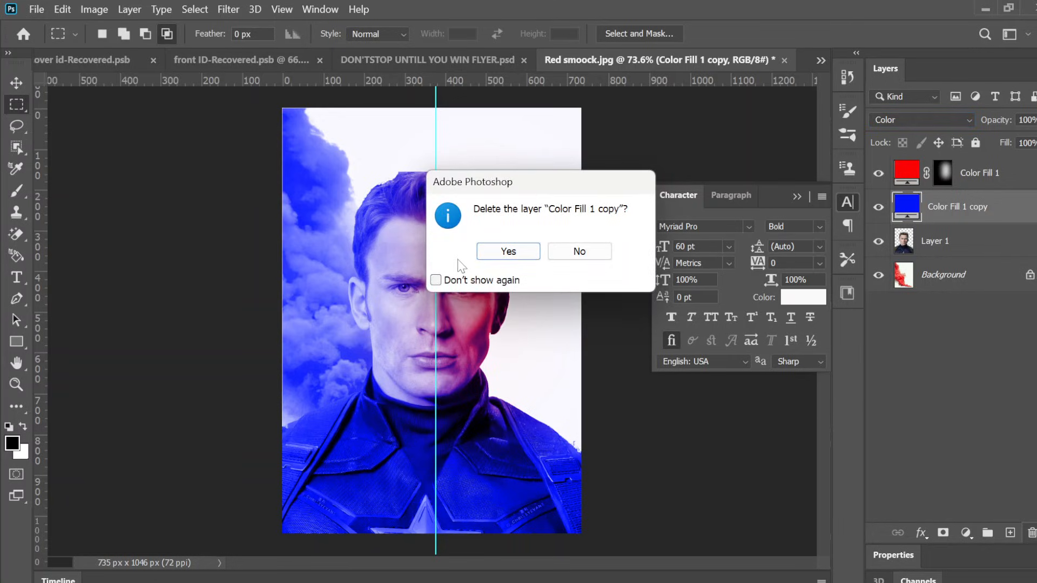
{"action": "left_click", "coordinate": [509, 252]}
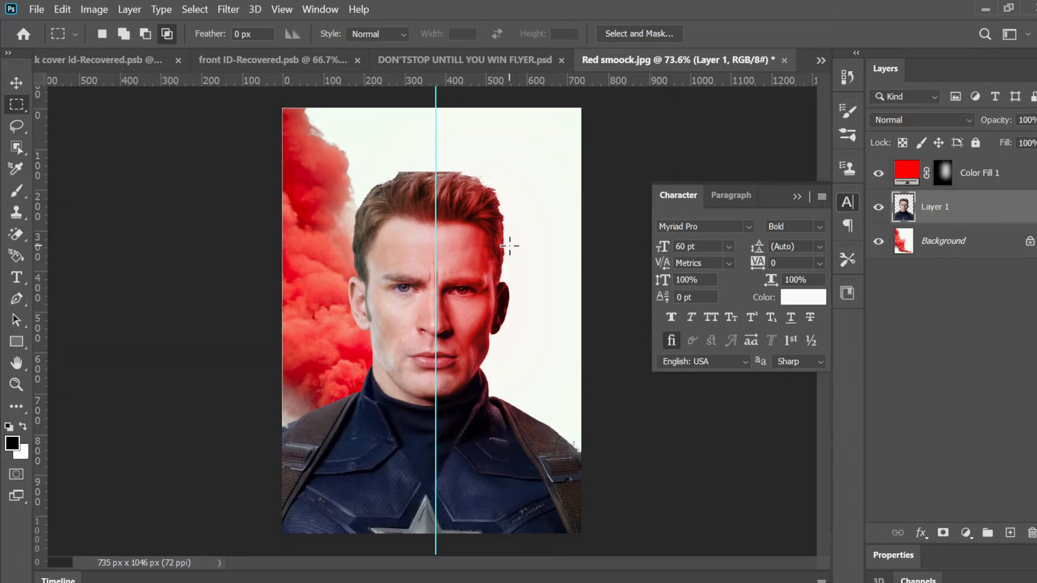
Step: Select the left half of the face and add a Solid Color fill layer in blue, #0107fe
{"action": "scroll", "coordinate": [509, 247], "scroll_direction": "up", "scroll_amount": 4}
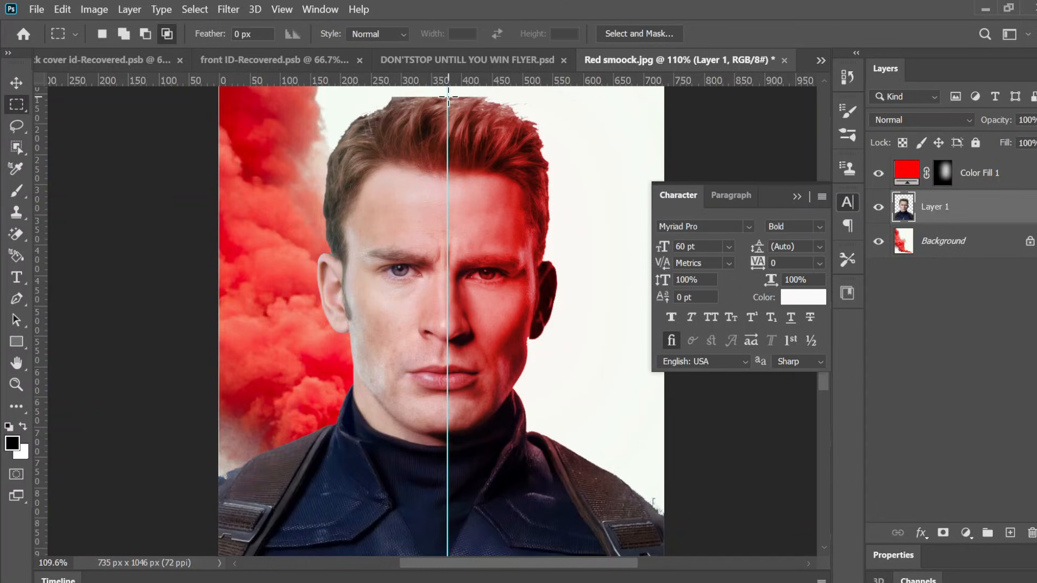
{"action": "left_click_drag", "start_coordinate": [447, 97], "coordinate": [316, 445]}
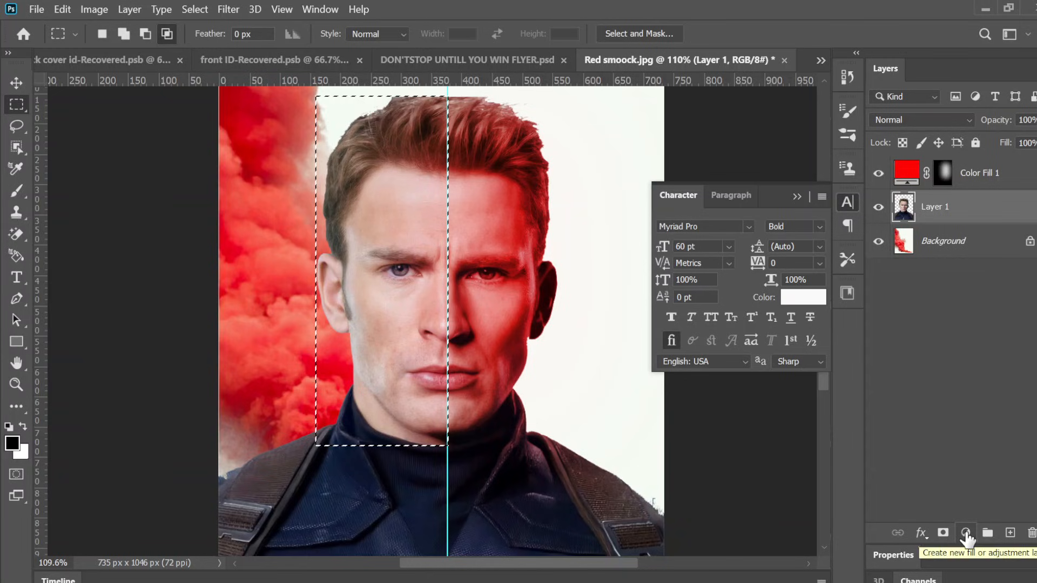
{"action": "left_click", "coordinate": [965, 534]}
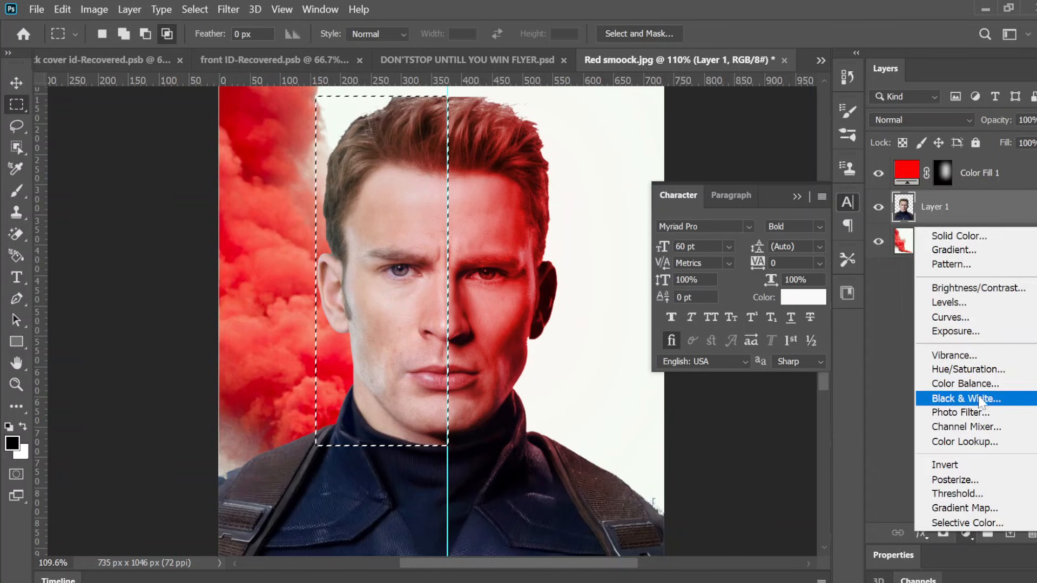
{"action": "left_click", "coordinate": [999, 238]}
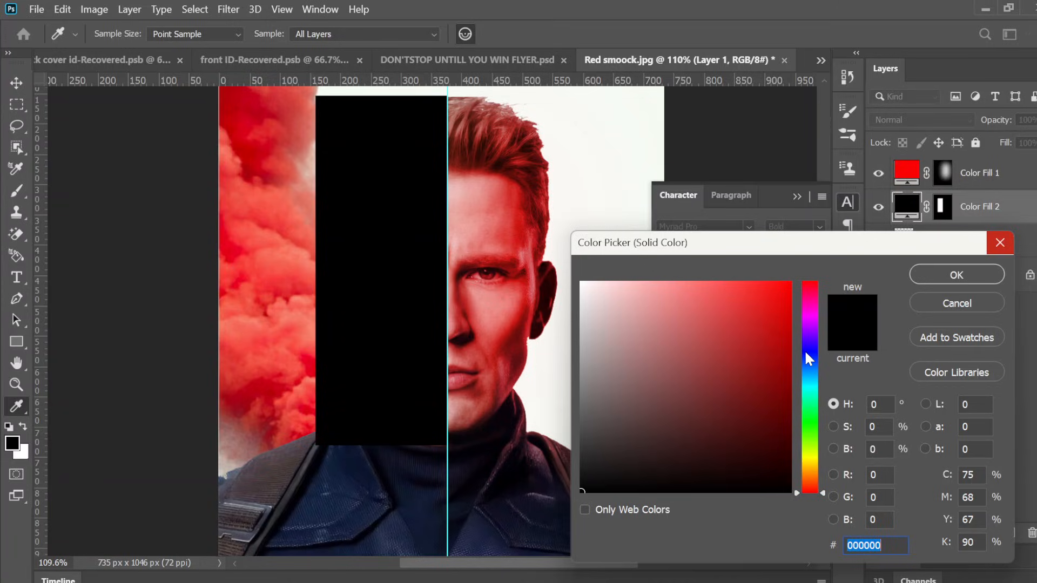
{"action": "left_click", "coordinate": [806, 353]}
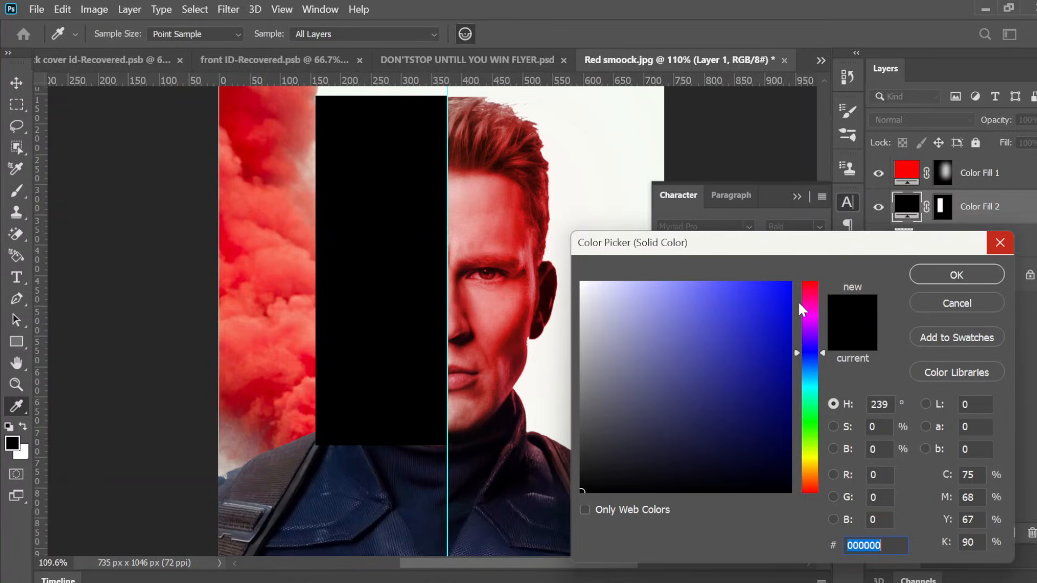
{"action": "left_click", "coordinate": [789, 283]}
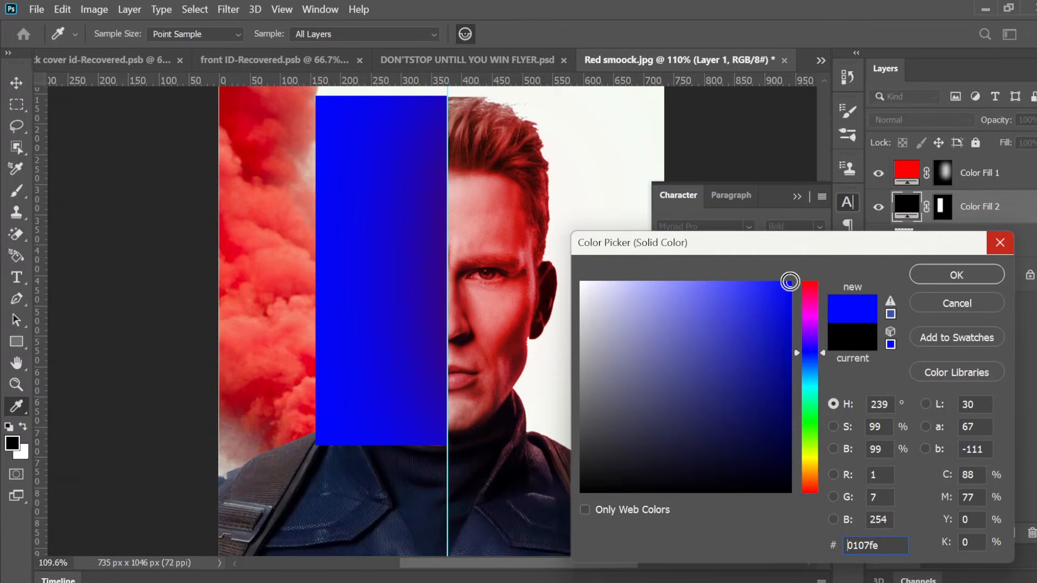
{"action": "left_click", "coordinate": [943, 277]}
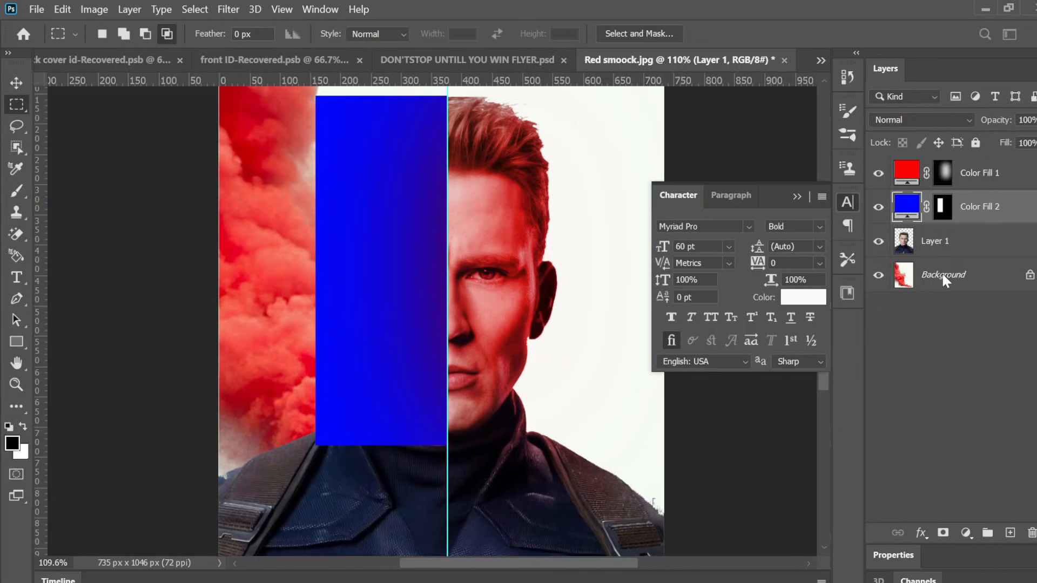
Step: Feather the new blue fill layer's mask by 105.1 px in Select and Mask
{"action": "left_click", "coordinate": [940, 208]}
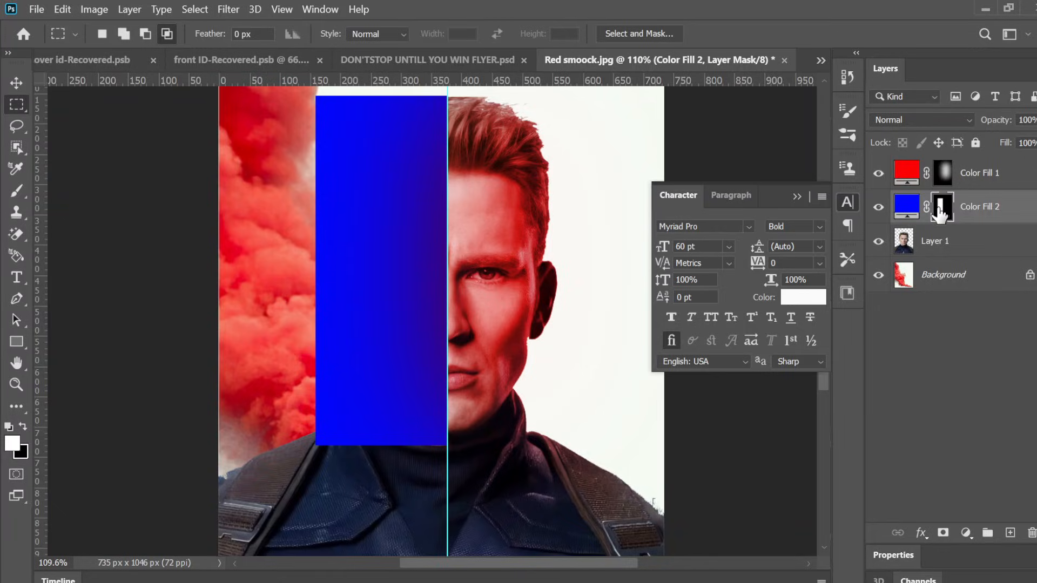
{"action": "double_click", "coordinate": [940, 213]}
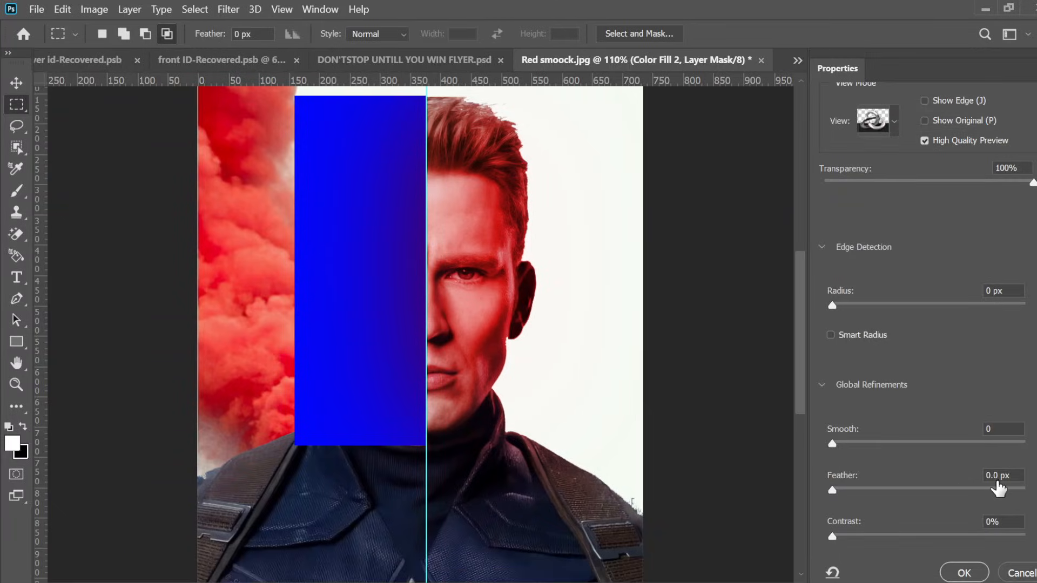
{"action": "double_click", "coordinate": [992, 475]}
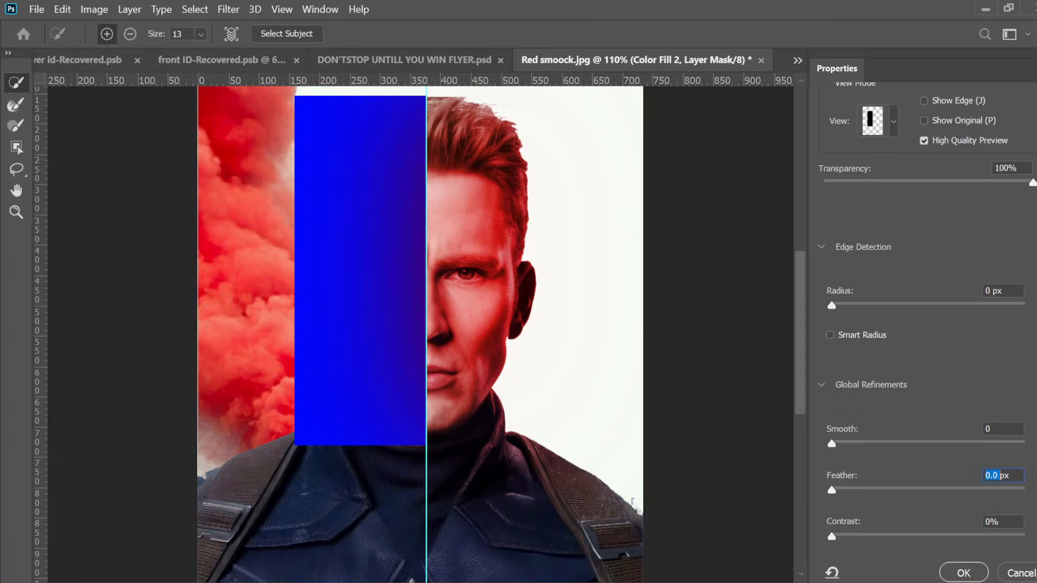
{"action": "type", "text": "105"}
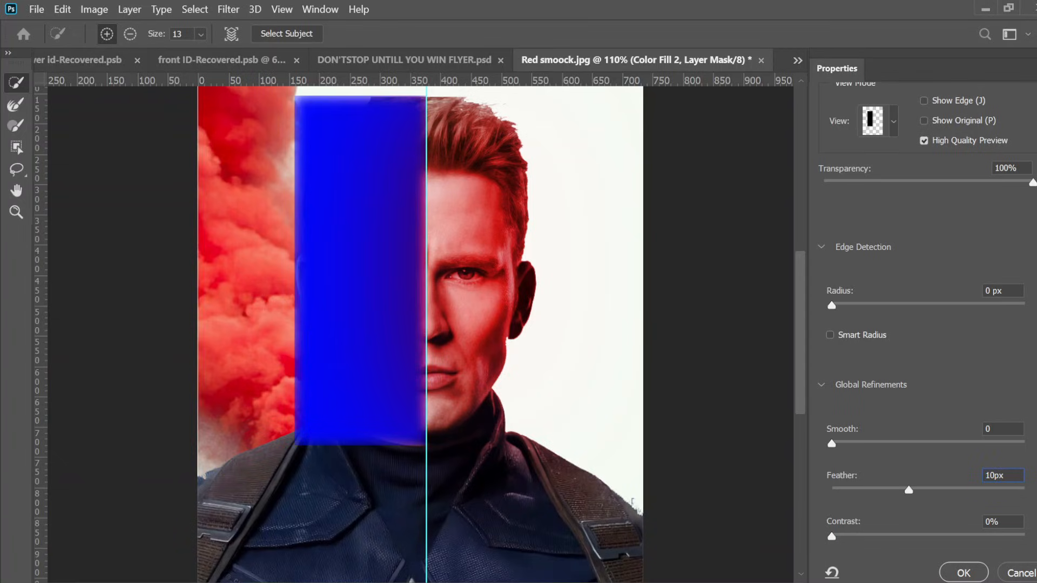
{"action": "type", "text": ".1"}
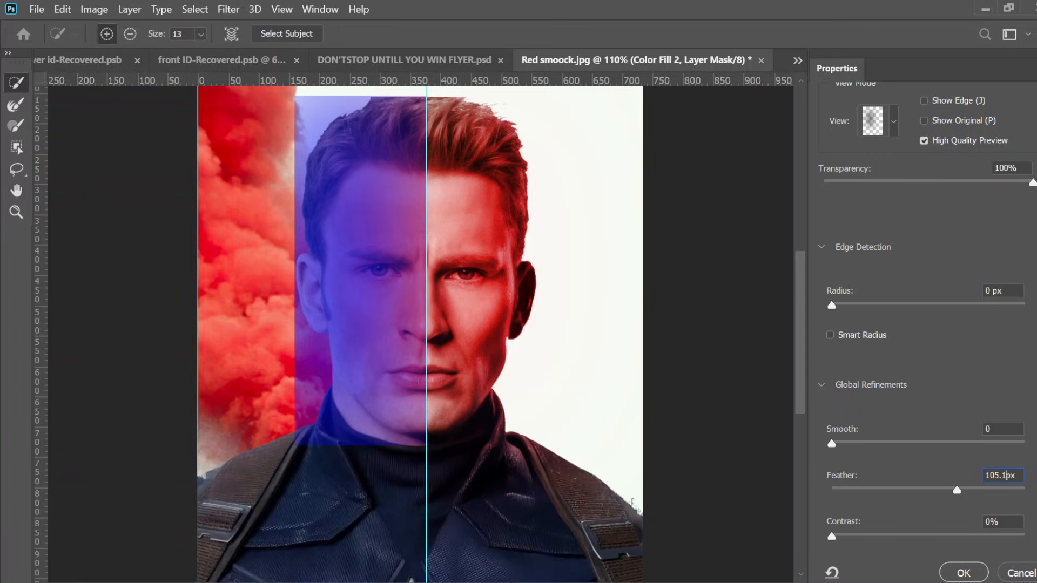
{"action": "left_click", "coordinate": [963, 573]}
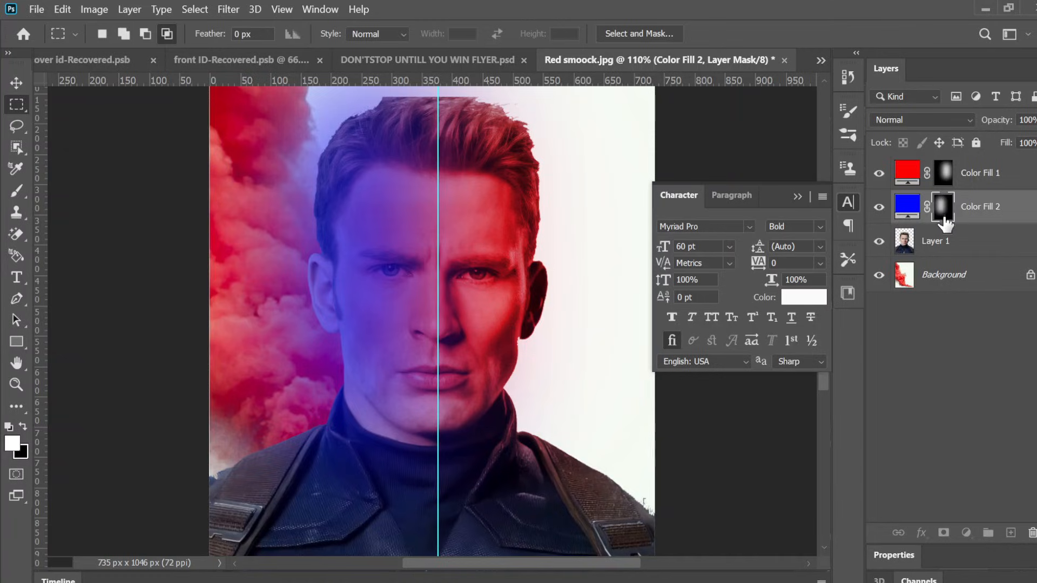
Step: Set the new blue fill layer's blend mode to Color
{"action": "left_click", "coordinate": [937, 120]}
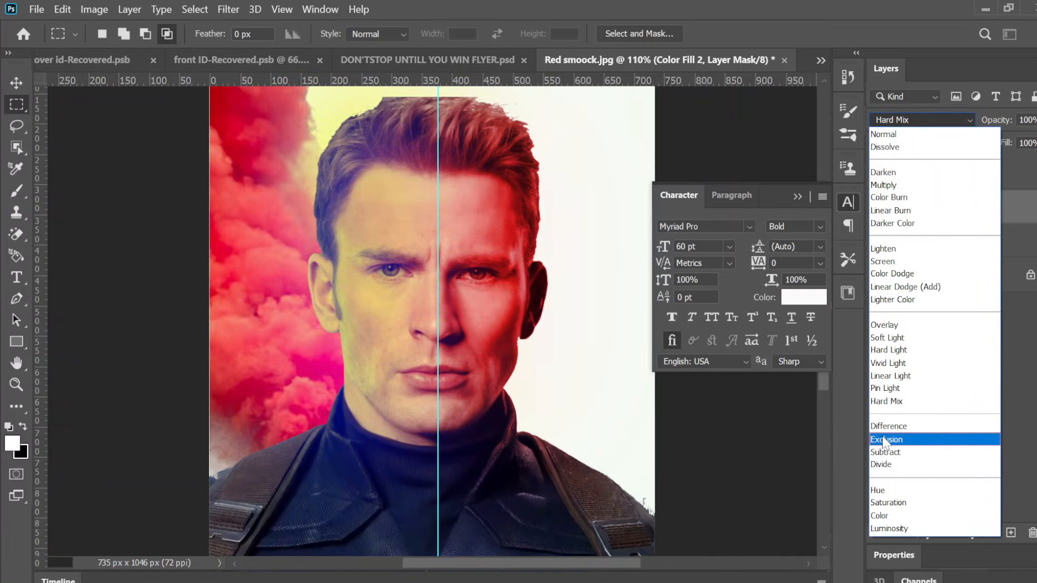
{"action": "left_click", "coordinate": [874, 516]}
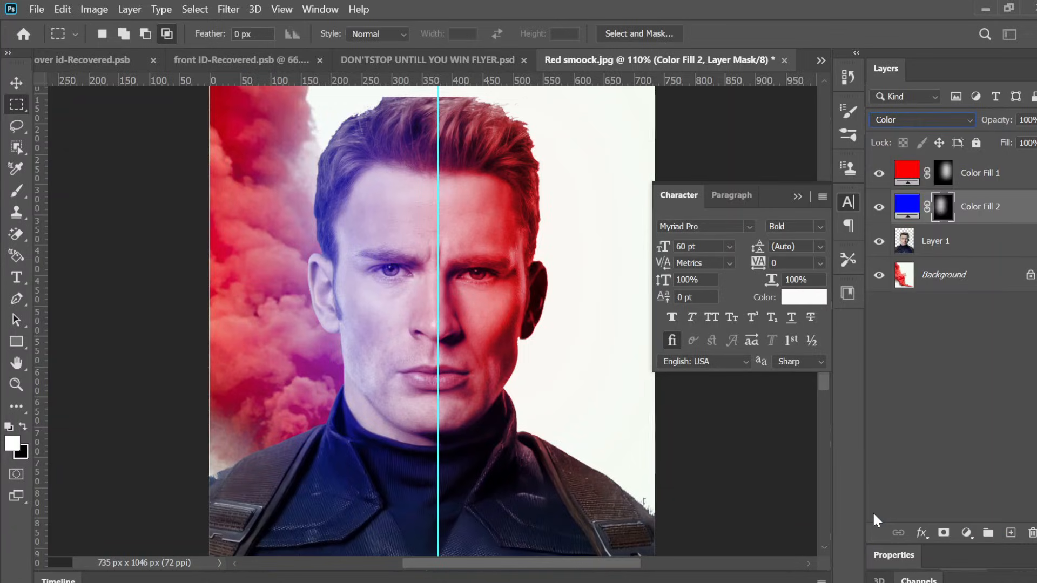
Step: Toggle the two fill layers' visibility to compare the effect, and look at the flyer document
{"action": "key", "text": "ctrl+0"}
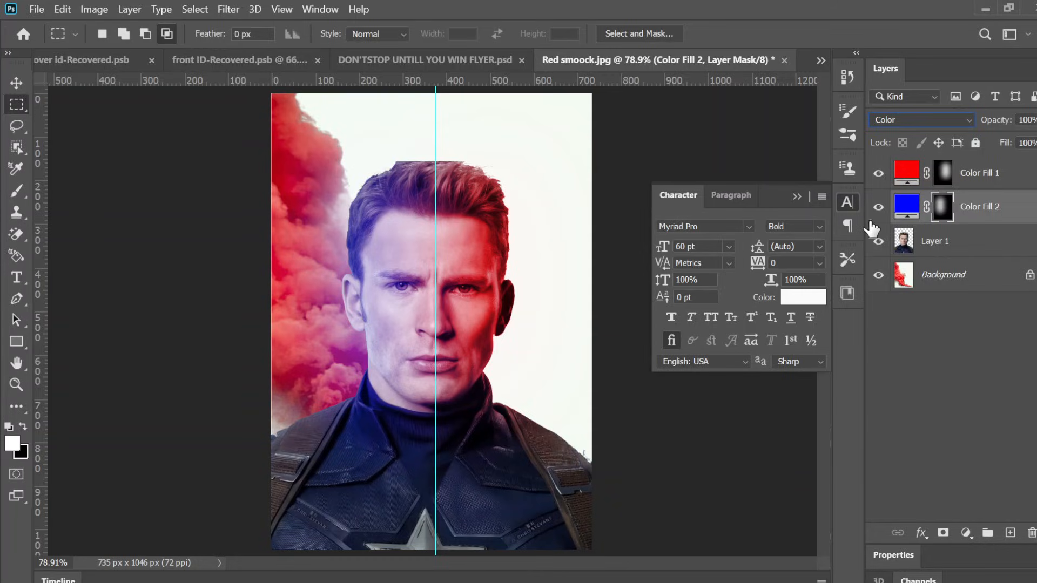
{"action": "left_click_drag", "start_coordinate": [880, 212], "coordinate": [881, 186]}
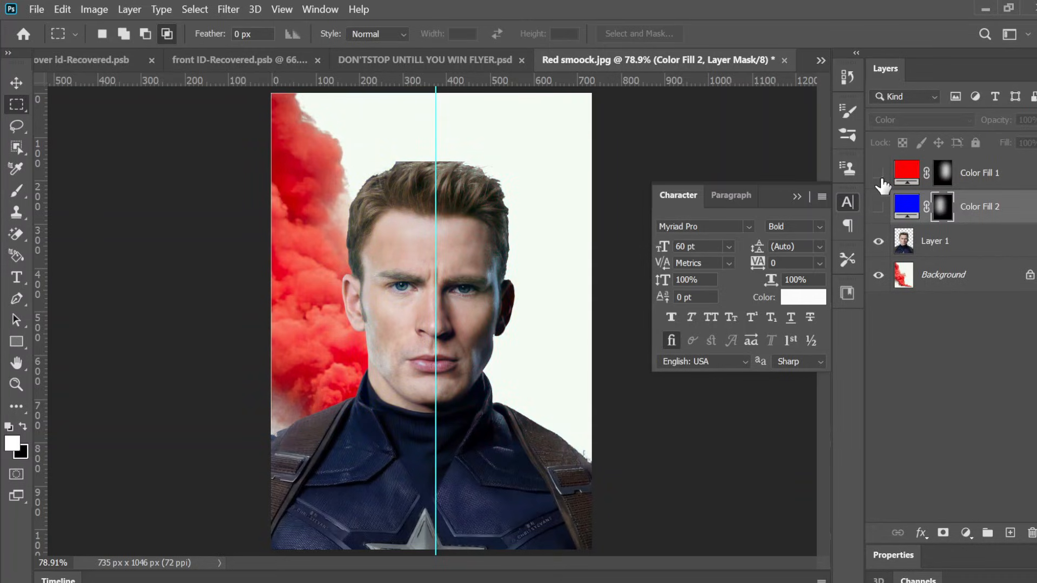
{"action": "left_click", "coordinate": [880, 183]}
{"action": "left_click", "coordinate": [879, 207]}
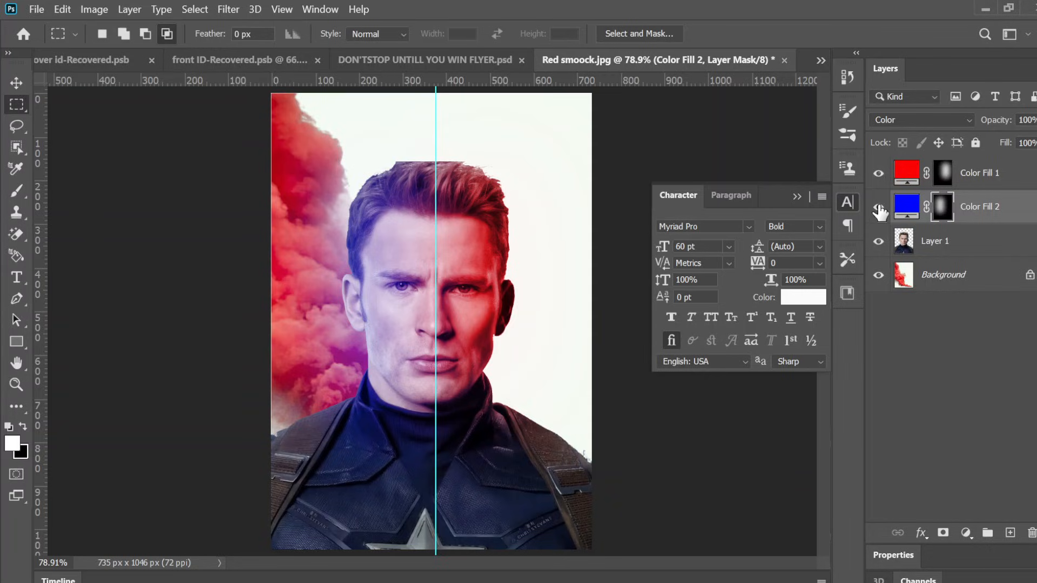
{"action": "left_click", "coordinate": [403, 60]}
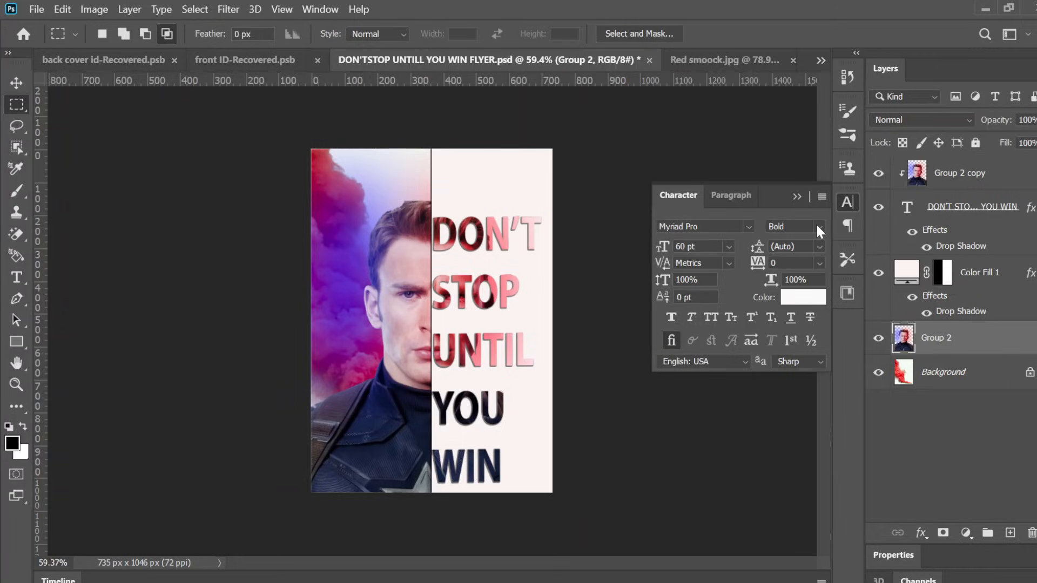
{"action": "left_click", "coordinate": [740, 64]}
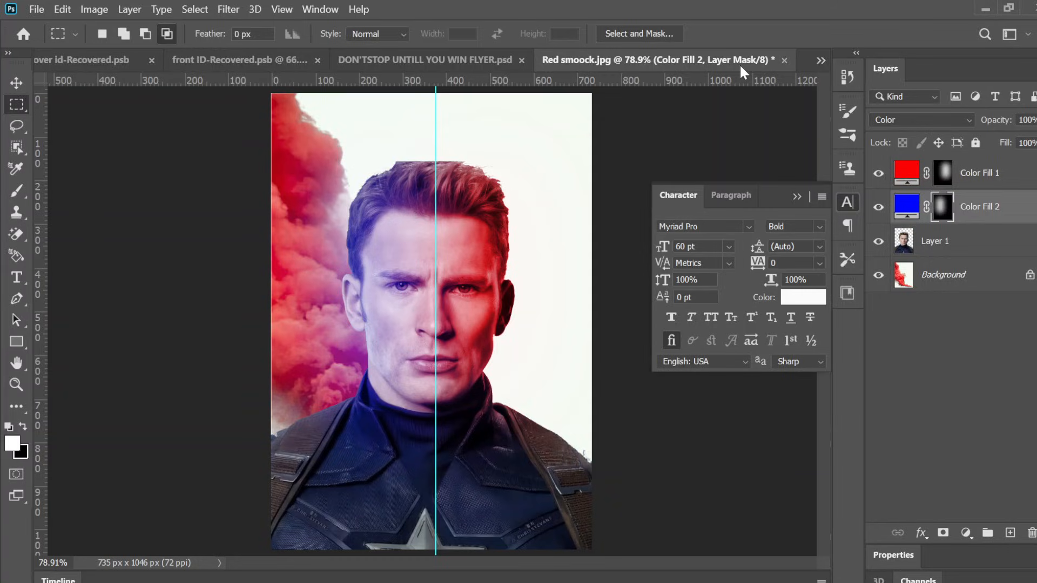
{"action": "right_click", "coordinate": [17, 103]}
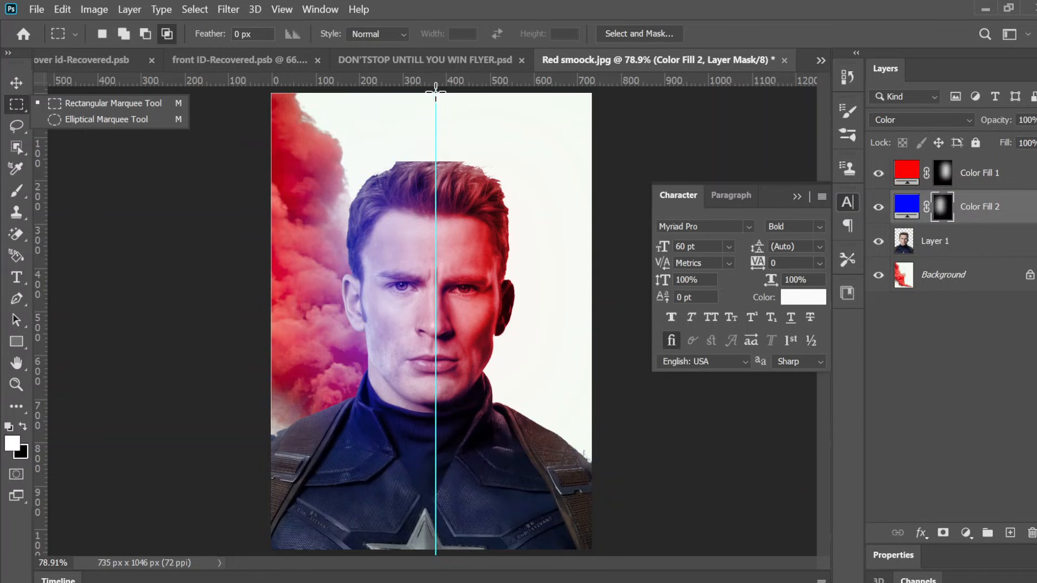
{"action": "left_click_drag", "start_coordinate": [436, 93], "coordinate": [594, 548]}
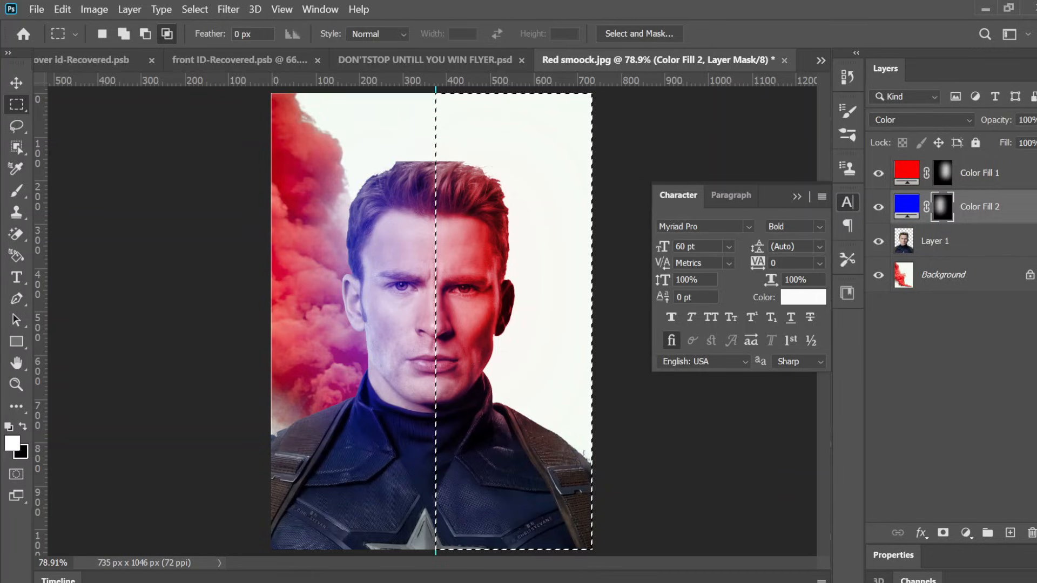
{"action": "left_click", "coordinate": [196, 172]}
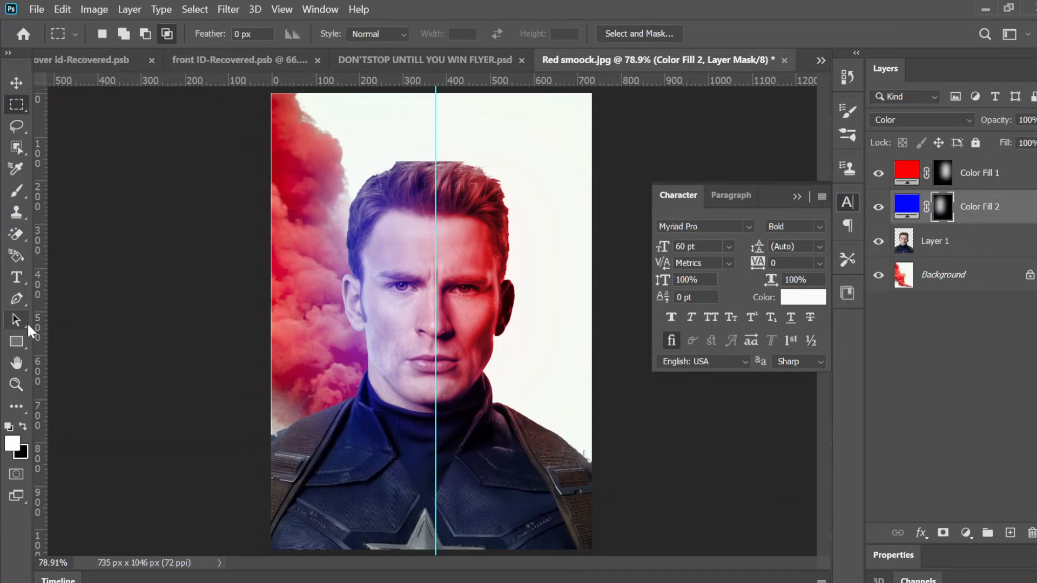
Step: Start a text layer on the face's right half and enter "DON" and "STOP" on separate lines
{"action": "left_click", "coordinate": [22, 279]}
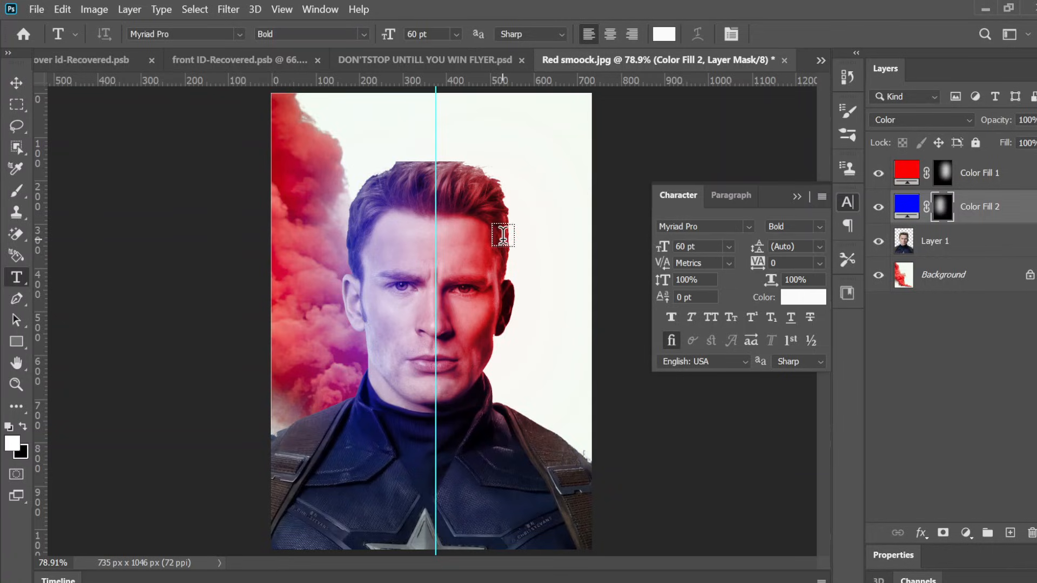
{"action": "left_click", "coordinate": [490, 206]}
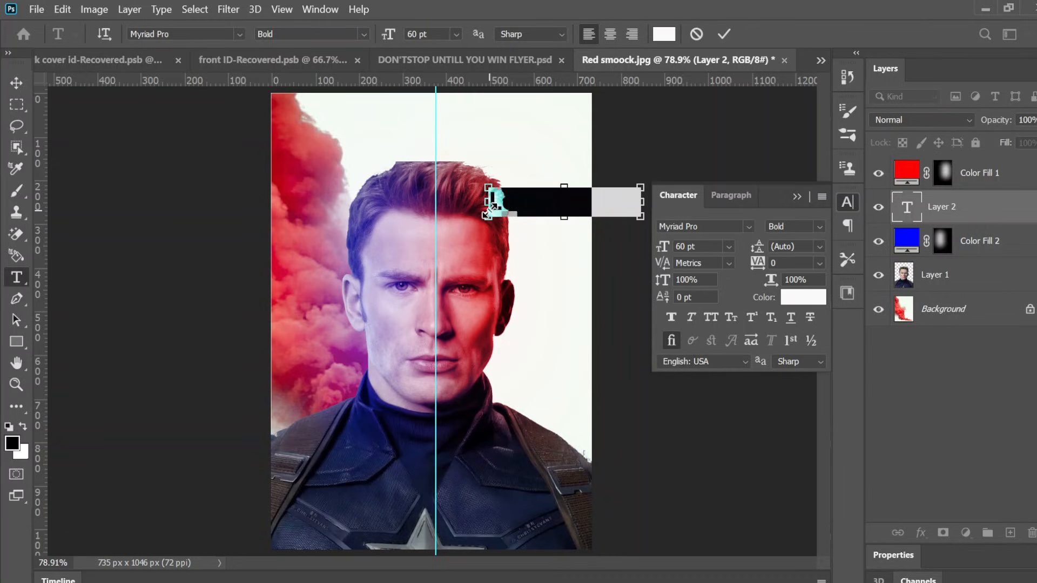
{"action": "type", "text": "D"}
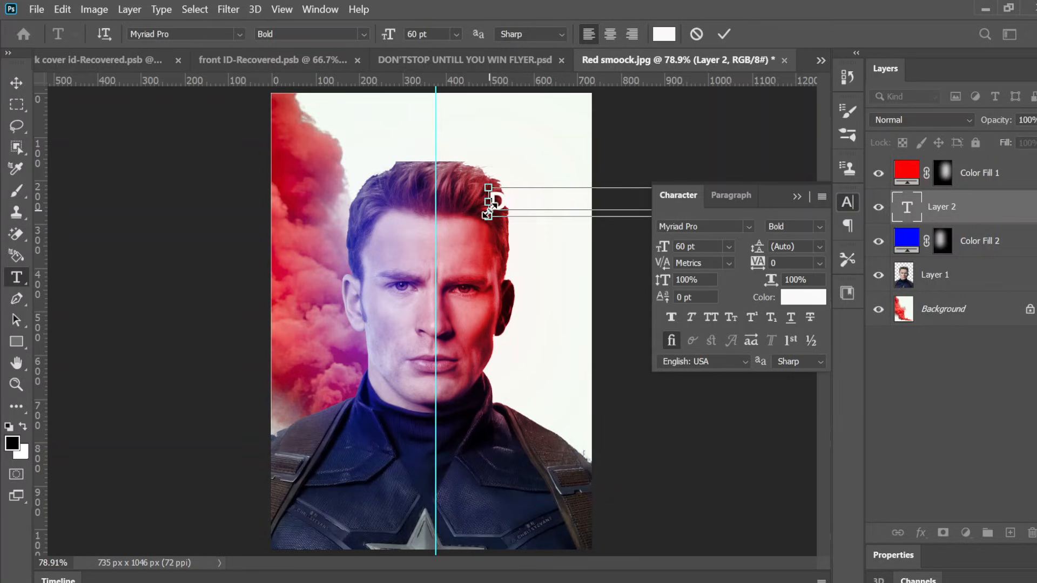
{"action": "key", "text": "ctrl+a"}
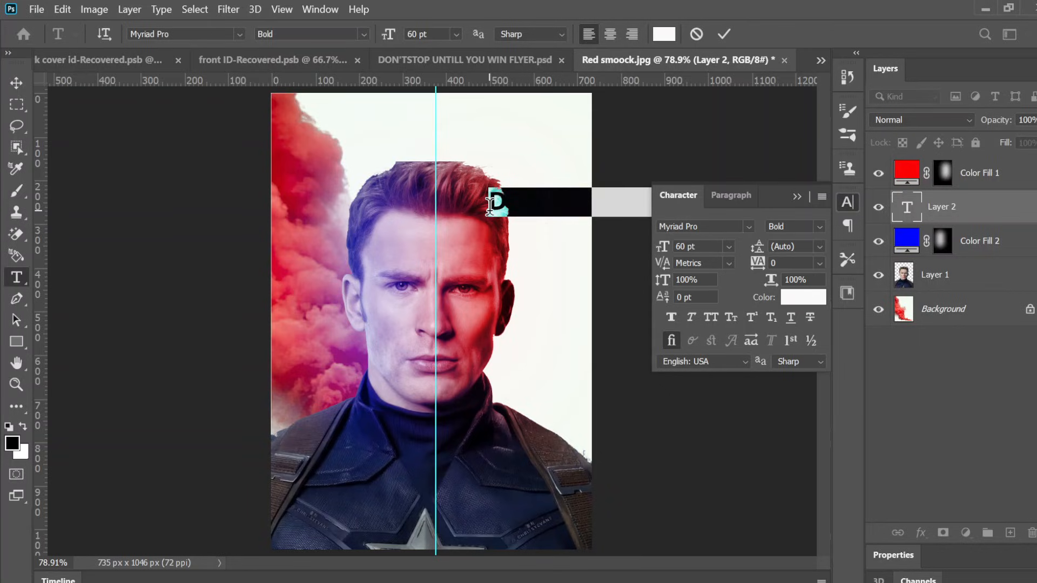
{"action": "type", "text": "ON"}
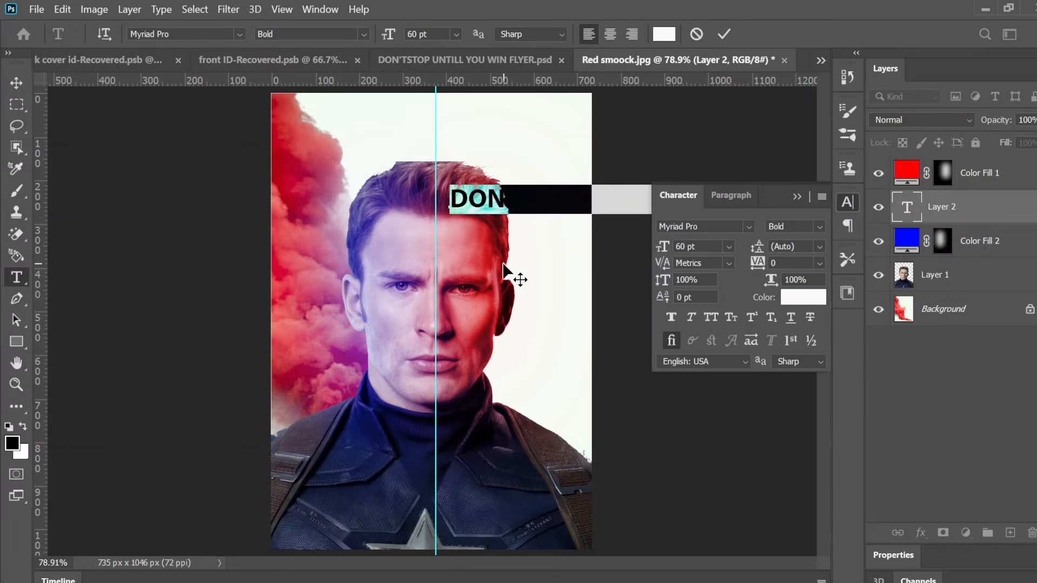
{"action": "left_click", "coordinate": [511, 197]}
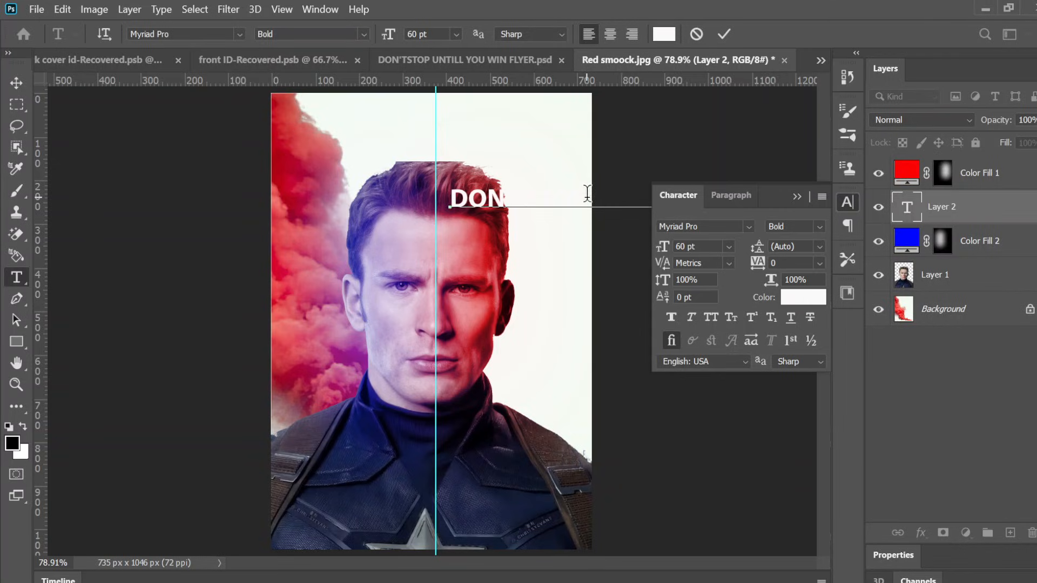
{"action": "key", "text": "Return"}
{"action": "type", "text": "STOP"}
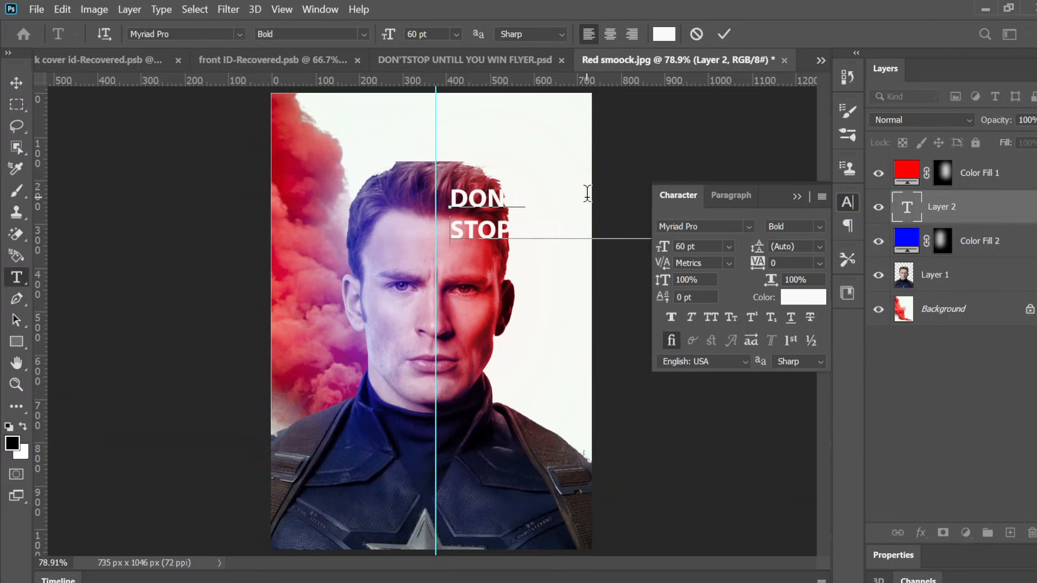
Step: Continue the text layer with "UNTILL", "YOU" and "WIN" on separate lines below "STOP"
{"action": "left_click", "coordinate": [528, 225]}
{"action": "key", "text": "Return"}
{"action": "type", "text": "UNTI "}
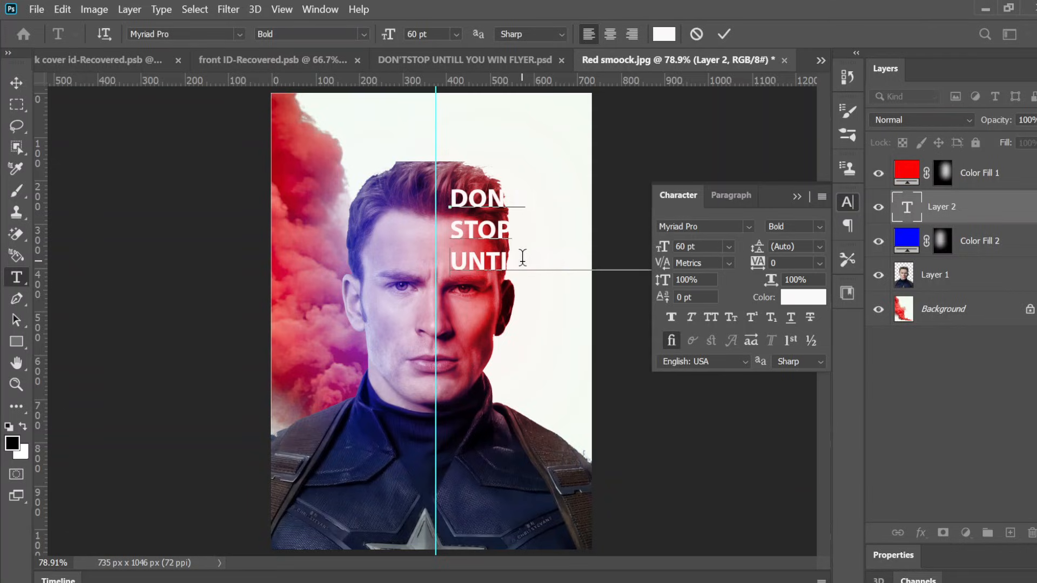
{"action": "type", "text": "L YOU"}
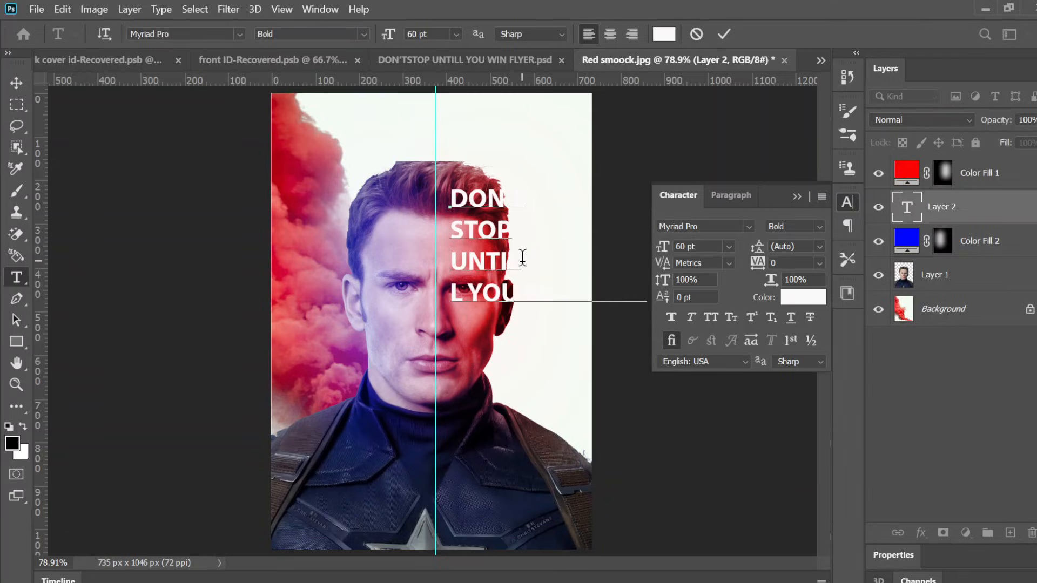
{"action": "key", "text": "ctrl+z"}
{"action": "key", "text": "Return"}
{"action": "type", "text": "YOU"}
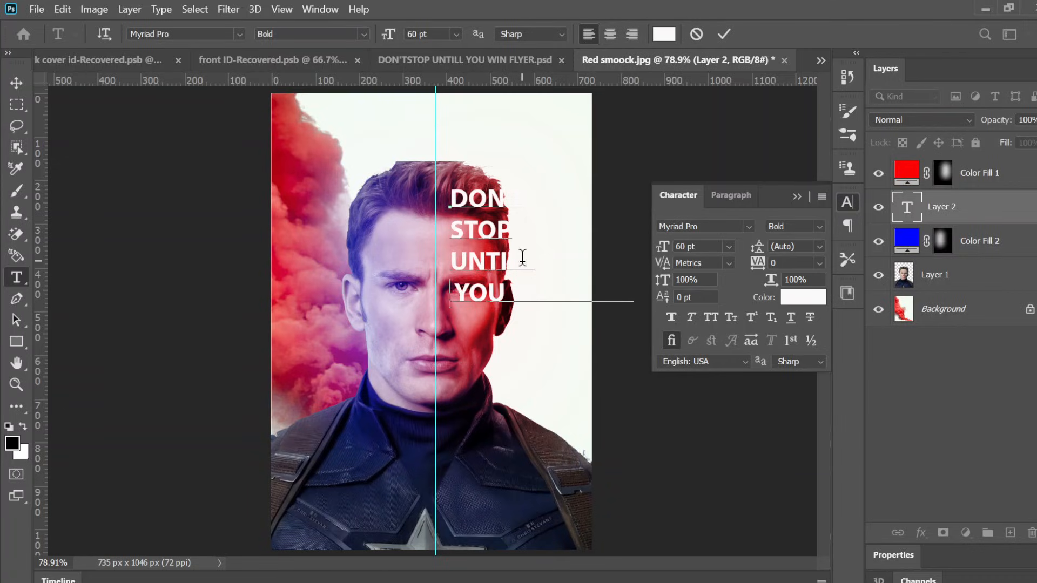
{"action": "key", "text": "Right"}
{"action": "key", "text": "Right"}
{"action": "key", "text": "Right"}
{"action": "key", "text": "Right"}
{"action": "key", "text": "Return"}
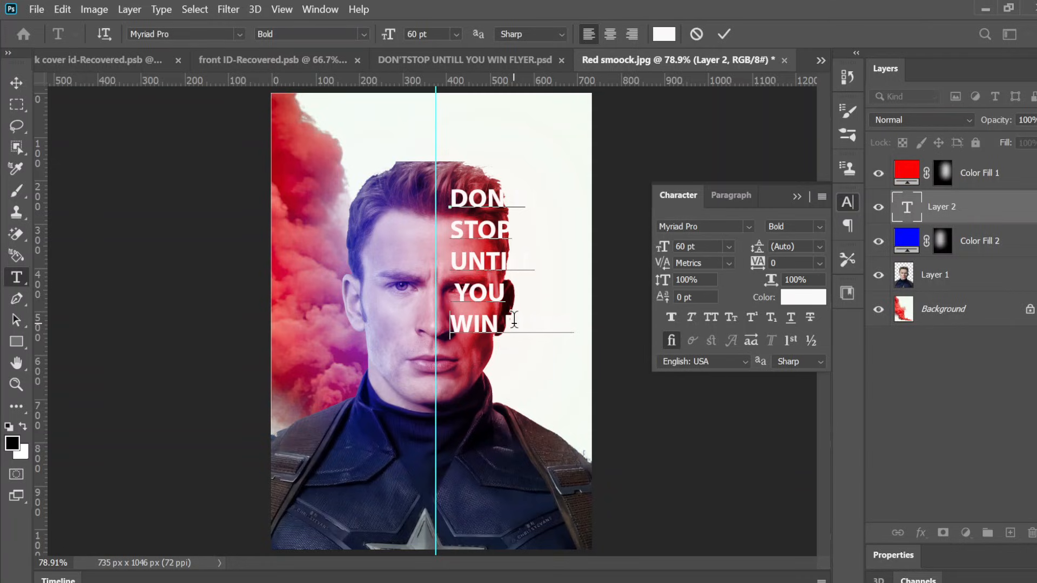
{"action": "key", "text": "Up"}
{"action": "key", "text": "Delete"}
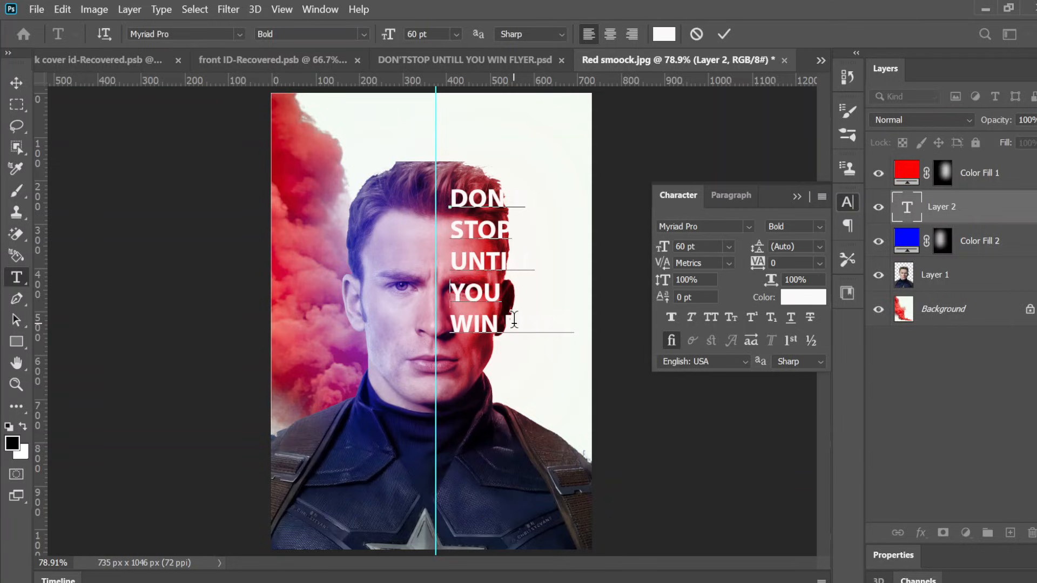
Step: Select all the text, nudge the block slightly up and left, and commit the text layer
{"action": "key", "text": "ctrl+a"}
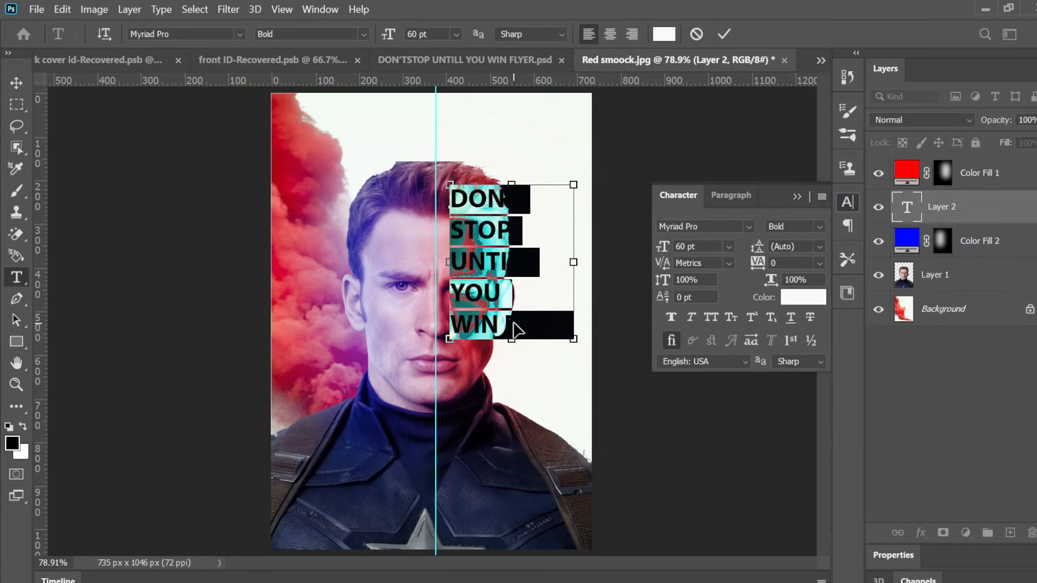
{"action": "left_click_drag", "start_coordinate": [523, 379], "coordinate": [517, 357]}
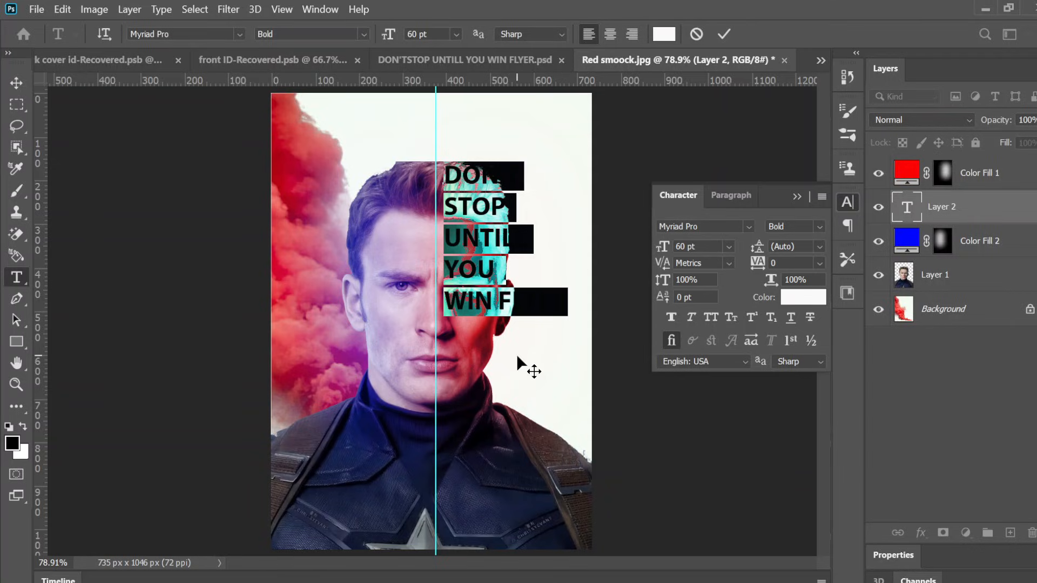
{"action": "left_click", "coordinate": [724, 31]}
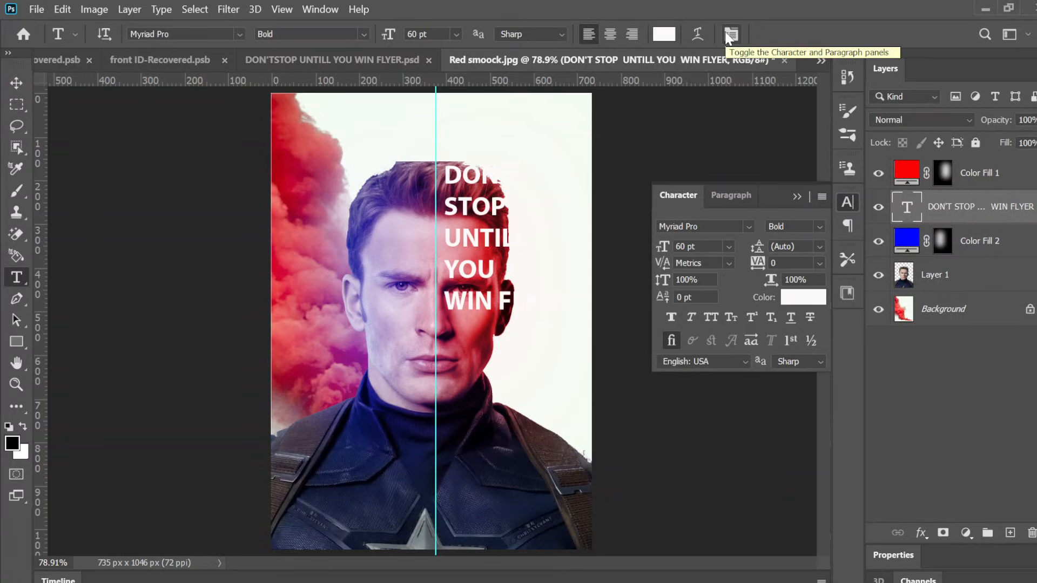
Step: Free-transform the text block, stretching it to about 109% width and 191% height, and commit
{"action": "key", "text": "ctrl+t"}
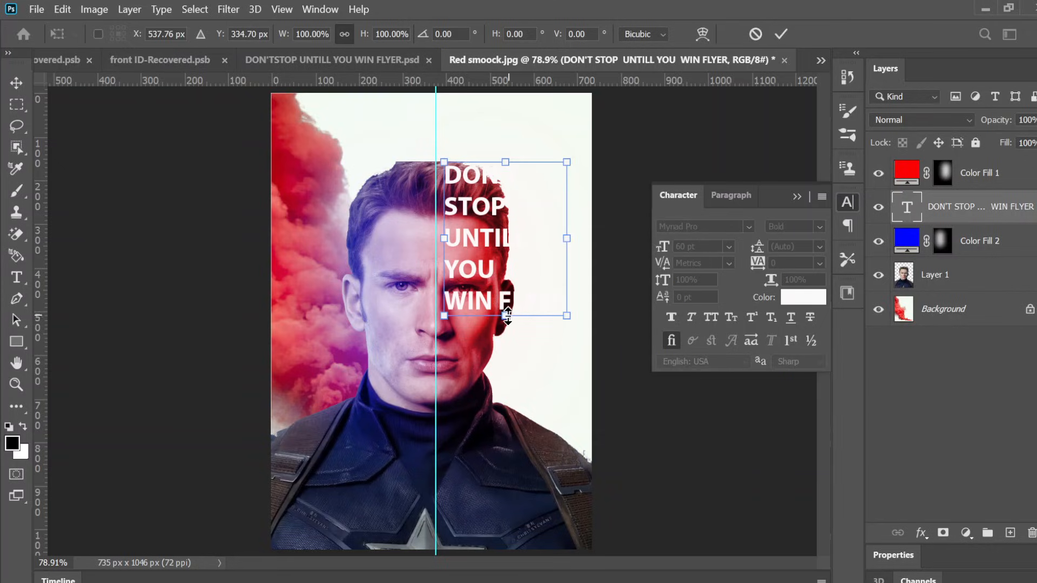
{"action": "left_click_drag", "start_coordinate": [508, 316], "coordinate": [491, 486]}
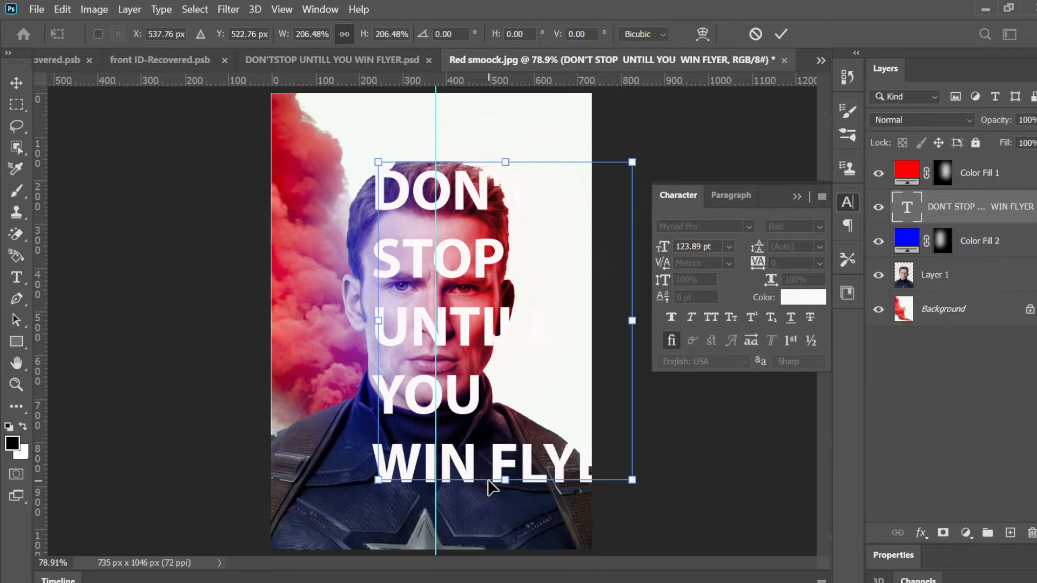
{"action": "key", "text": "ctrl+z"}
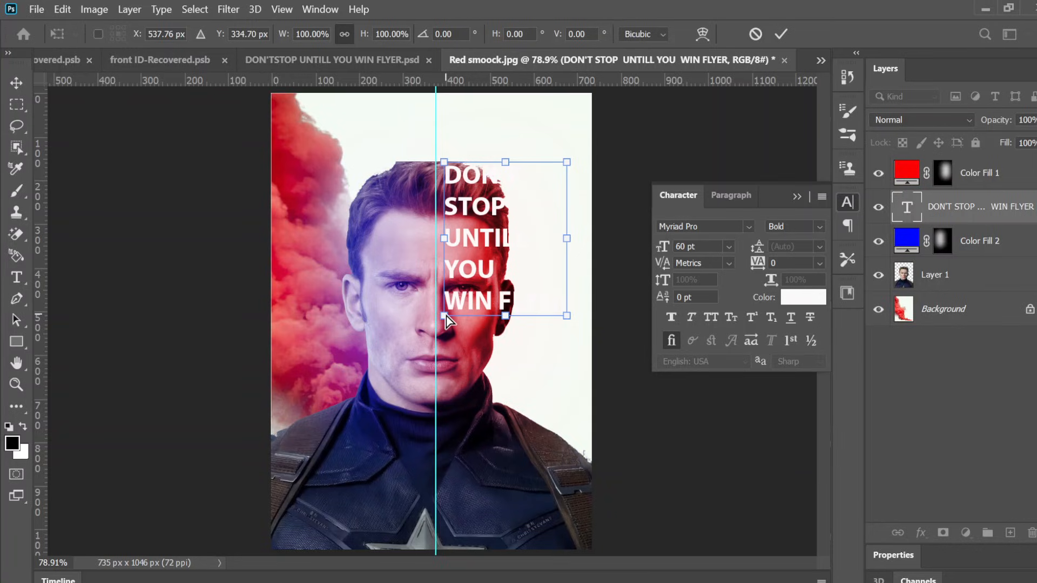
{"action": "left_click_drag", "start_coordinate": [446, 316], "coordinate": [459, 434]}
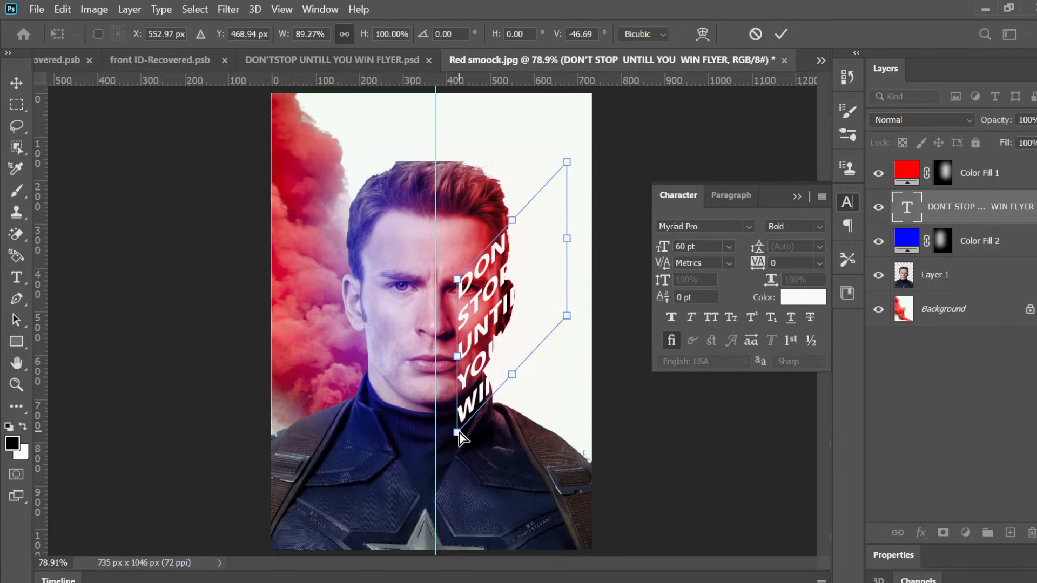
{"action": "key", "text": "ctrl+z"}
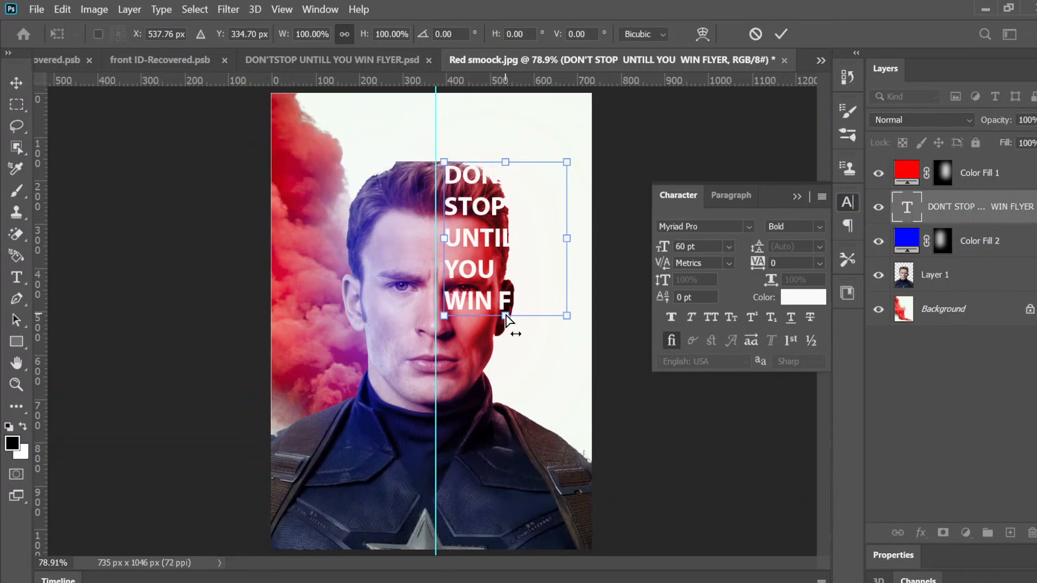
{"action": "left_click_drag", "start_coordinate": [506, 316], "coordinate": [504, 443]}
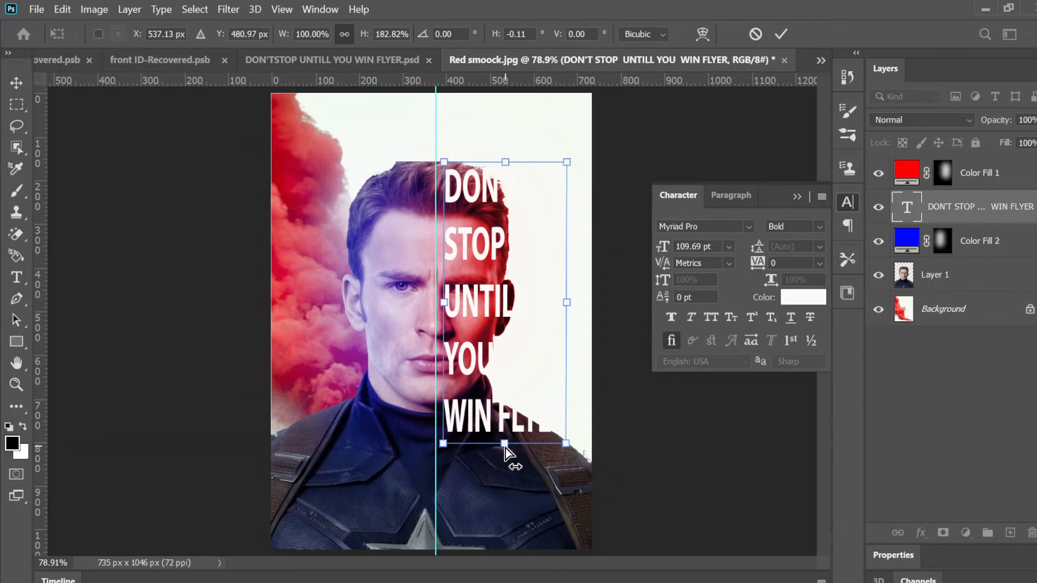
{"action": "left_click_drag", "start_coordinate": [504, 446], "coordinate": [501, 474]}
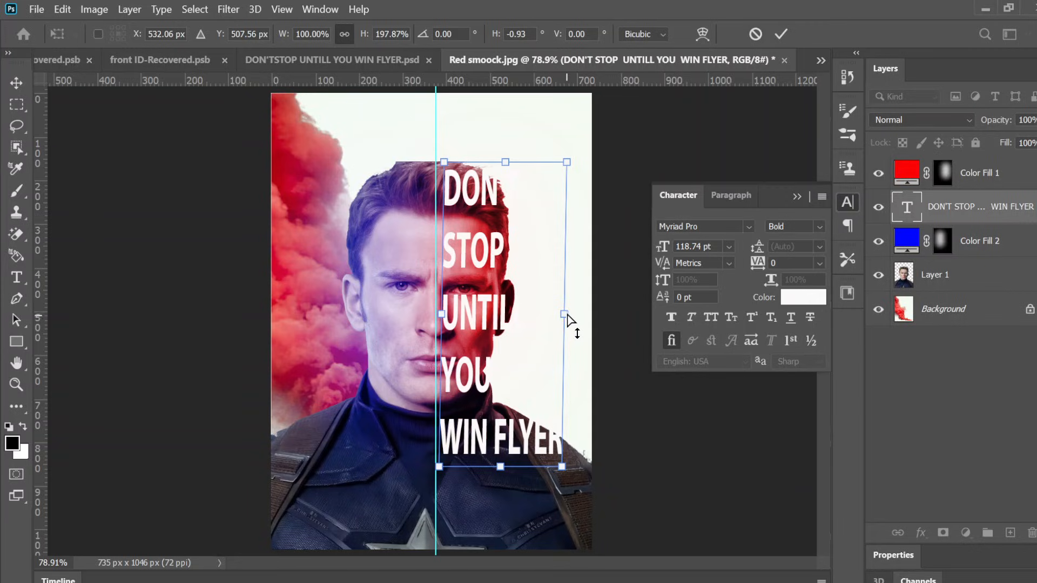
{"action": "left_click_drag", "start_coordinate": [564, 319], "coordinate": [582, 320]}
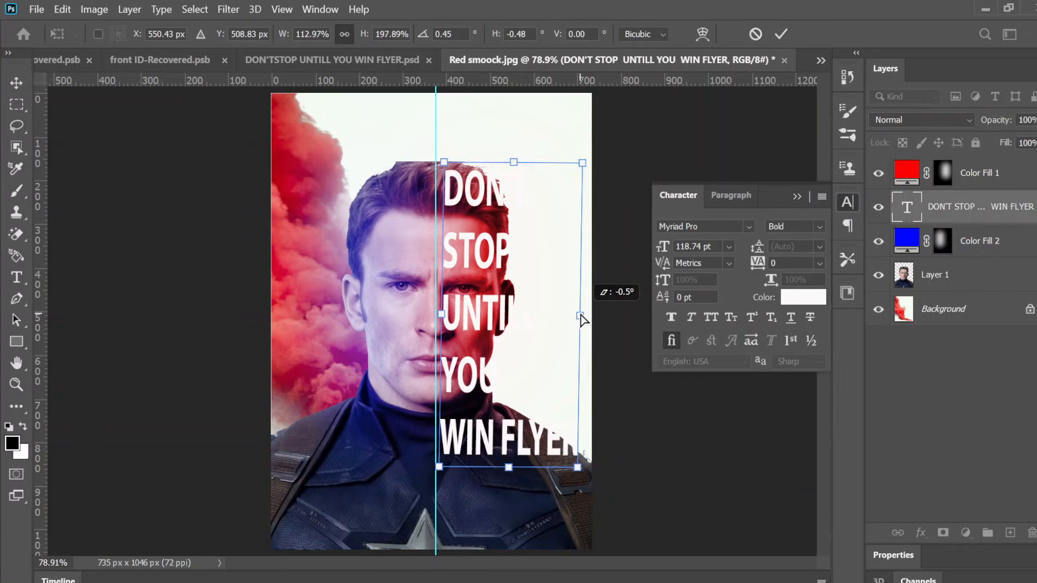
{"action": "left_click_drag", "start_coordinate": [578, 314], "coordinate": [576, 314]}
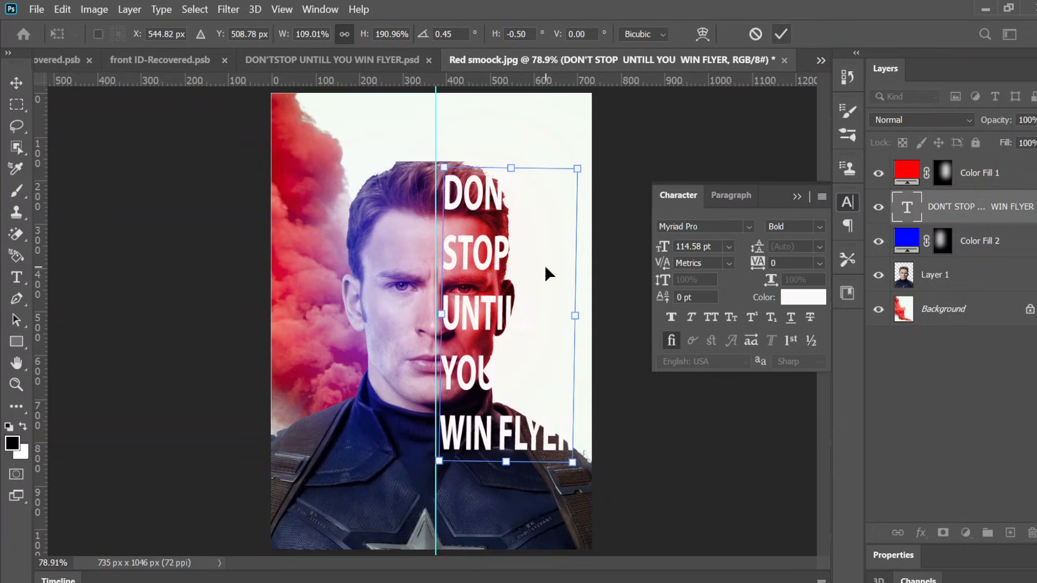
{"action": "left_click", "coordinate": [781, 34]}
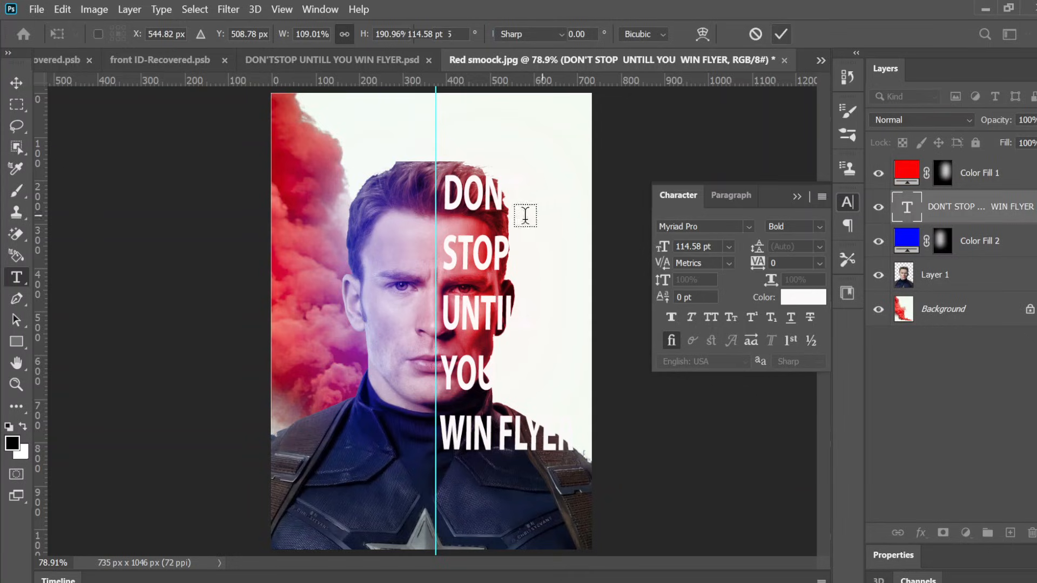
Step: Select all the text and change its colour to black (030000), then commit the edit
{"action": "left_click", "coordinate": [485, 224]}
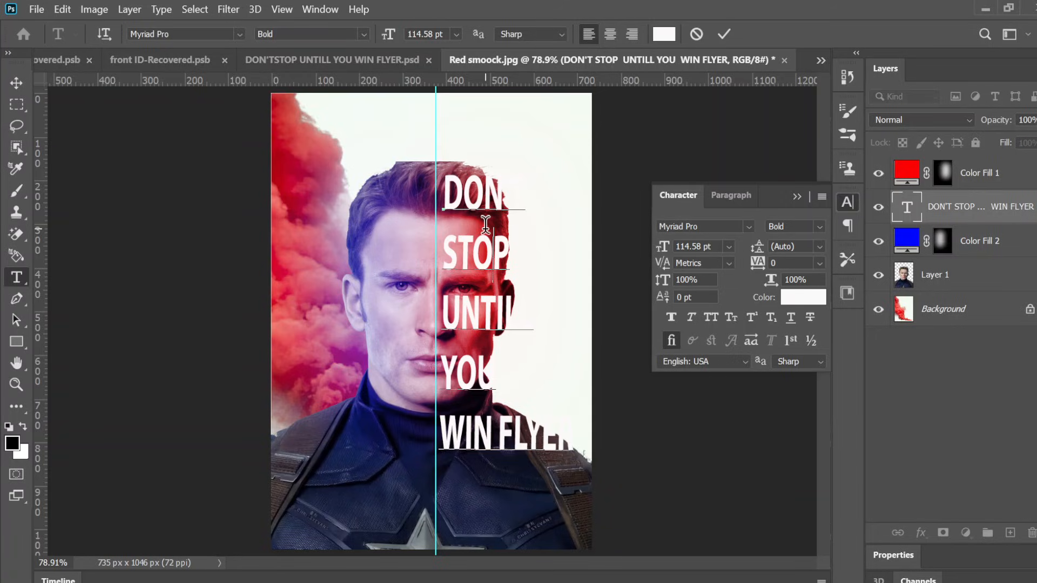
{"action": "key", "text": "ctrl+a"}
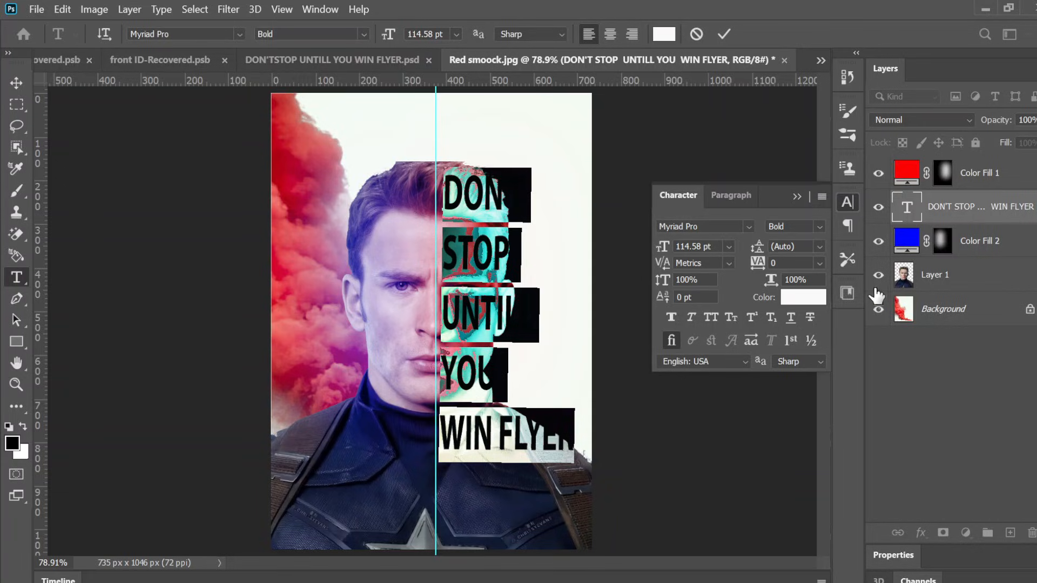
{"action": "left_click", "coordinate": [797, 298]}
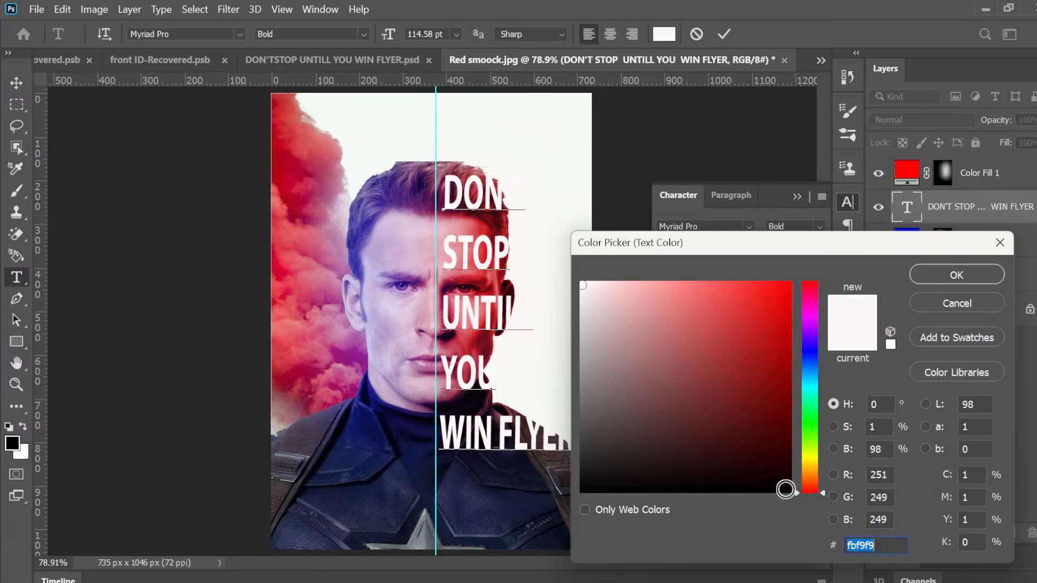
{"action": "left_click", "coordinate": [786, 490]}
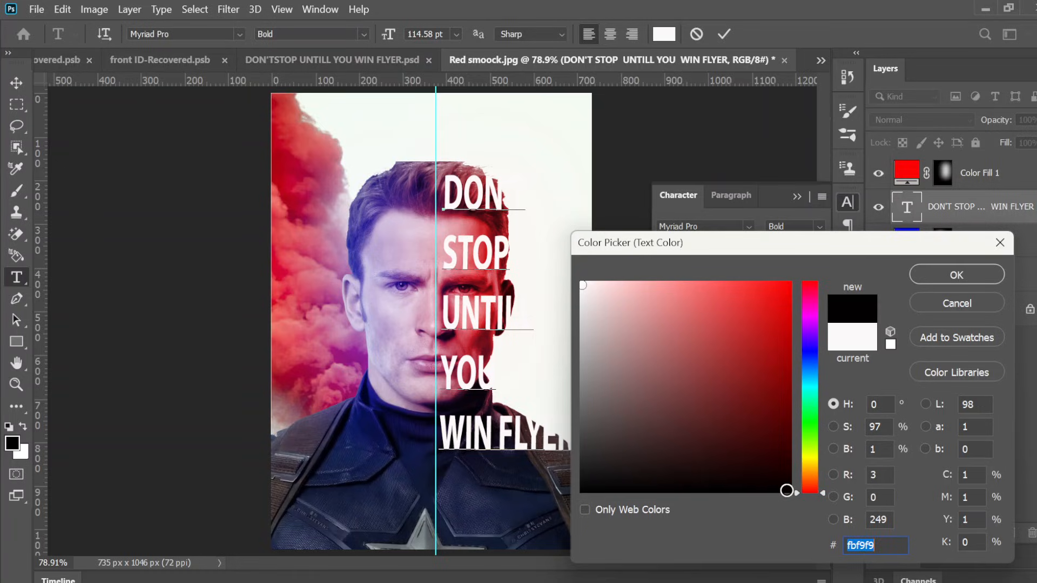
{"action": "left_click", "coordinate": [950, 277]}
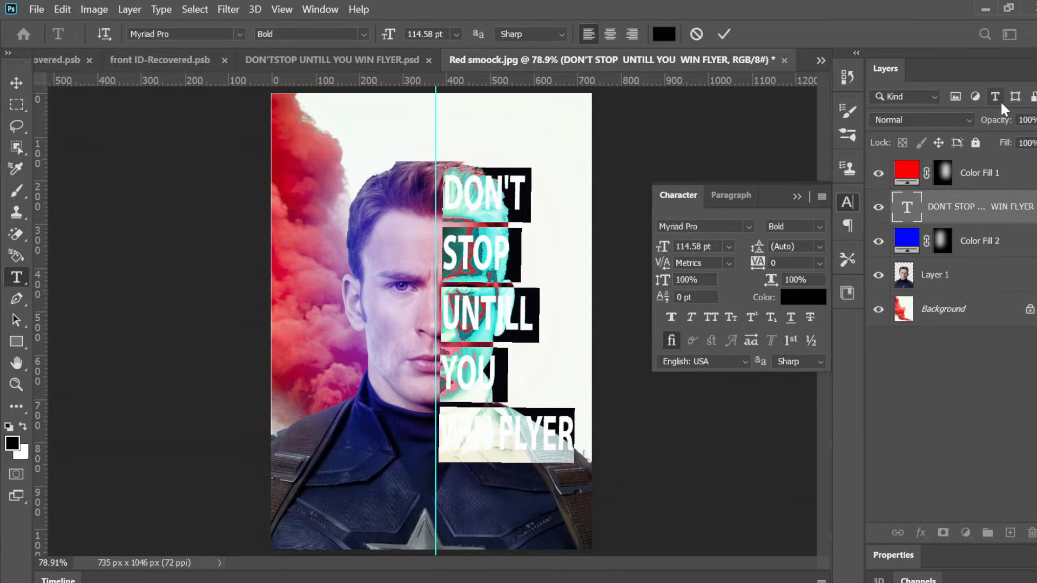
{"action": "left_click", "coordinate": [726, 31]}
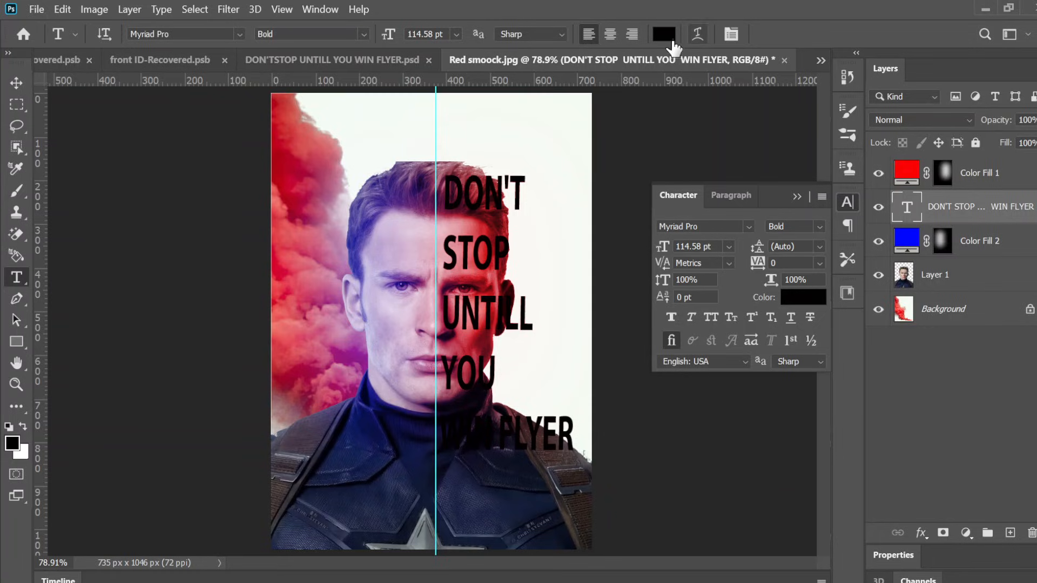
{"action": "left_click", "coordinate": [968, 283]}
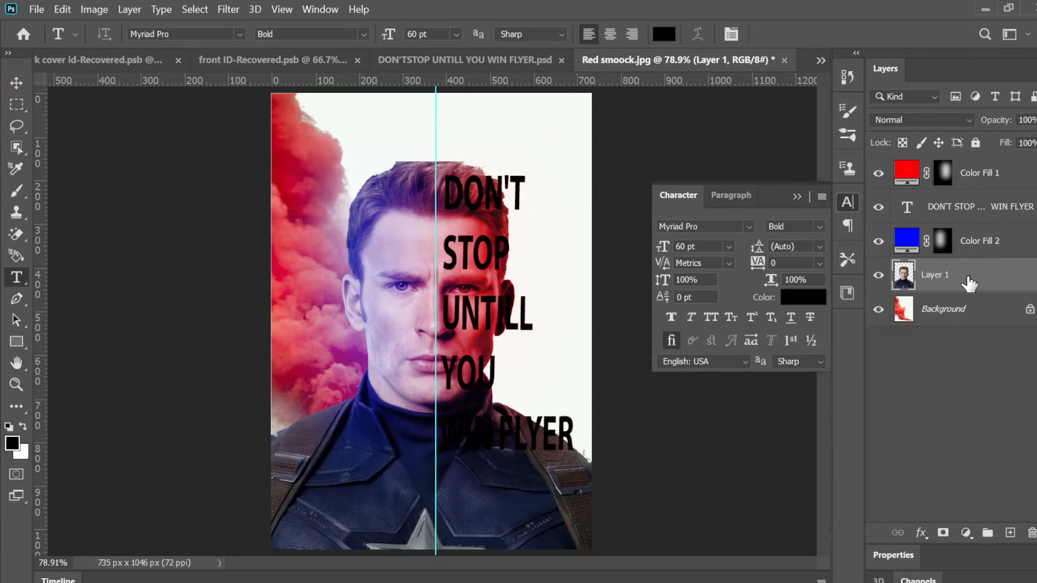
{"action": "key", "text": "ctrl+j"}
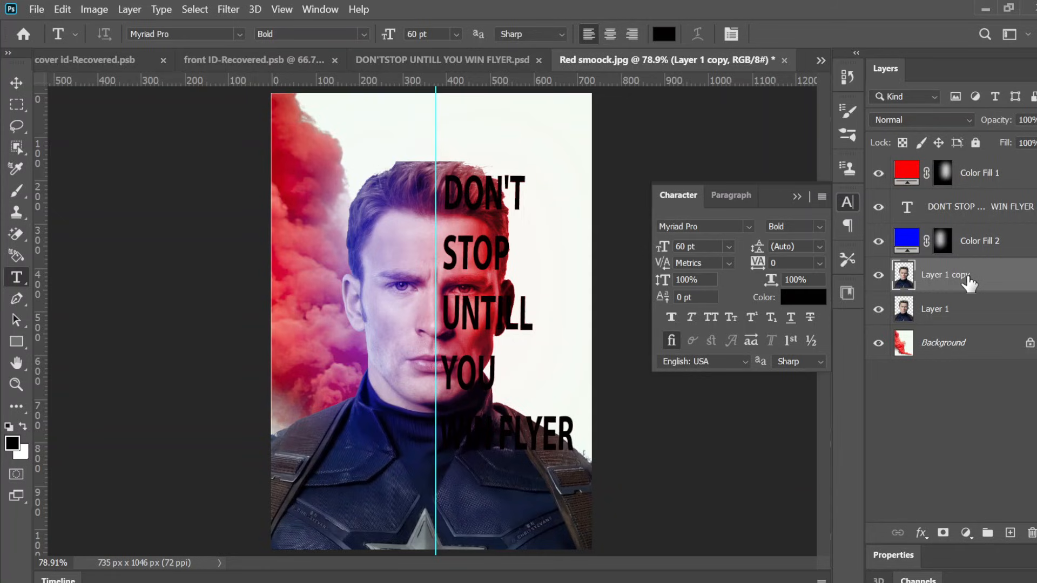
{"action": "left_click_drag", "start_coordinate": [968, 282], "coordinate": [956, 174]}
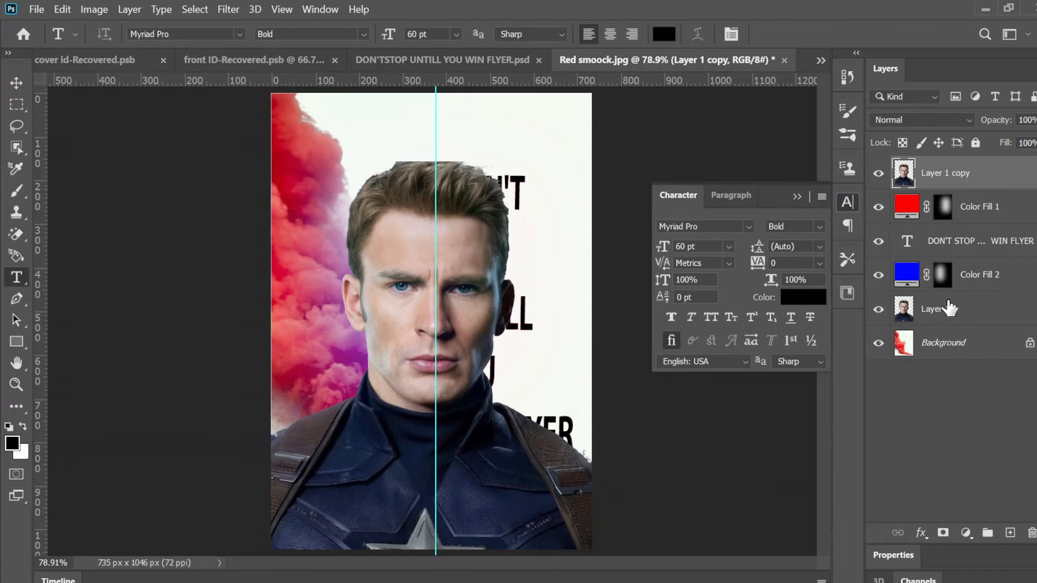
{"action": "right_click", "coordinate": [964, 174]}
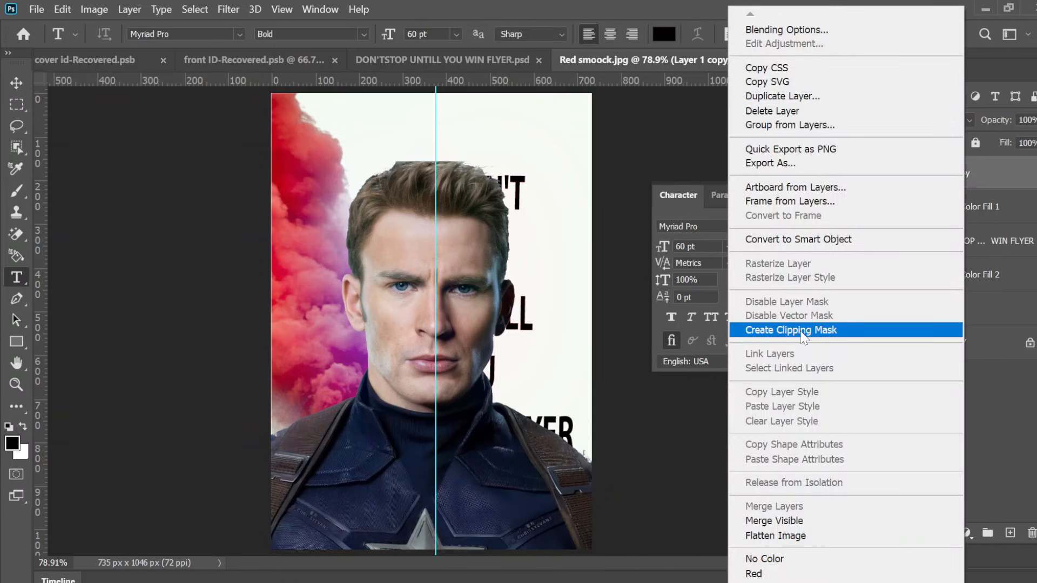
{"action": "left_click", "coordinate": [801, 334]}
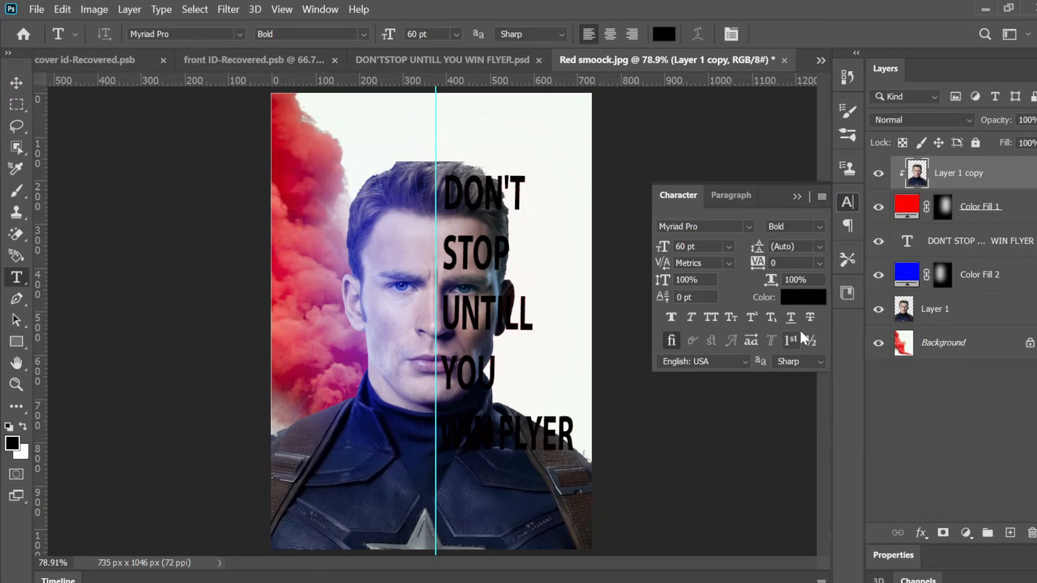
{"action": "key", "text": "ctrl+alt+g"}
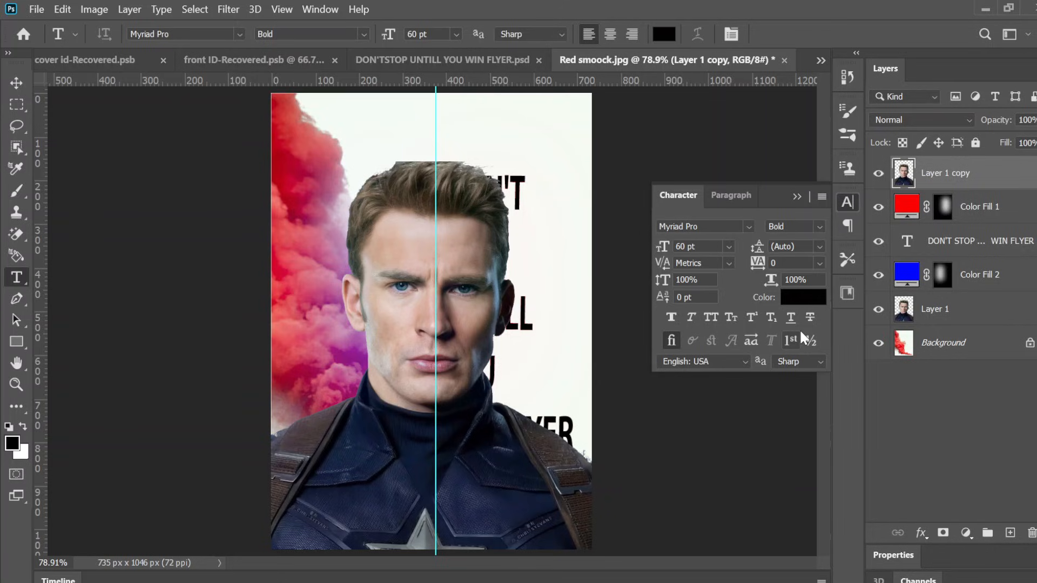
{"action": "left_click_drag", "start_coordinate": [903, 173], "coordinate": [893, 275]}
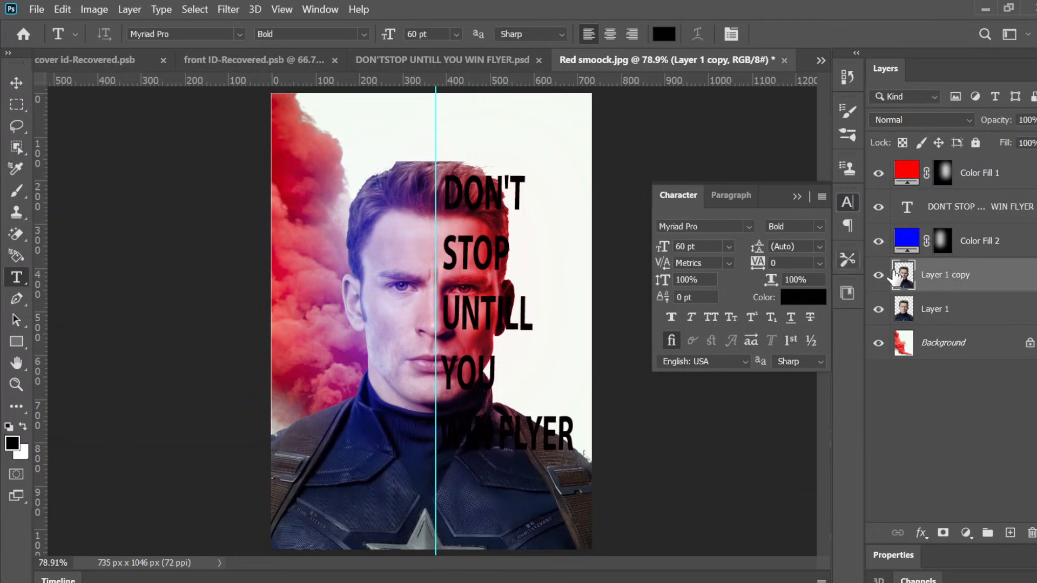
{"action": "key", "text": "Delete"}
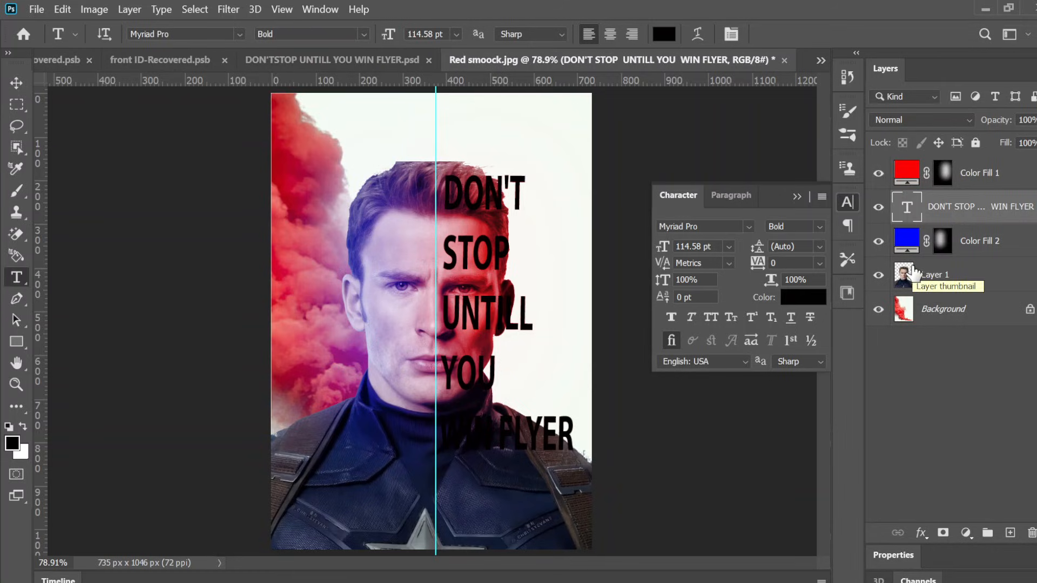
Step: Set Layer 1's blend mode to Color and select the red fill layer
{"action": "left_click", "coordinate": [913, 274]}
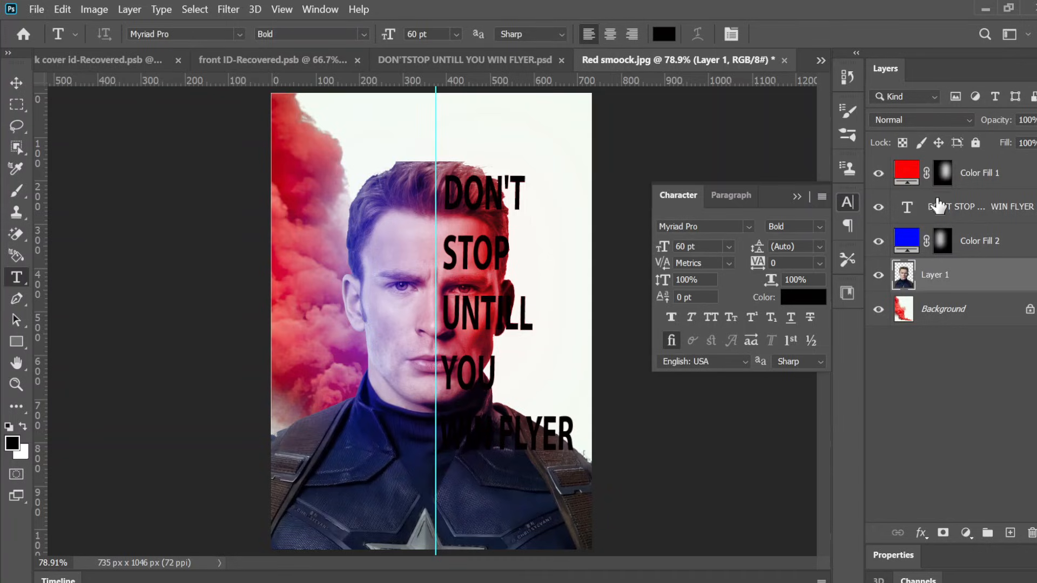
{"action": "key", "text": "shift+alt+c"}
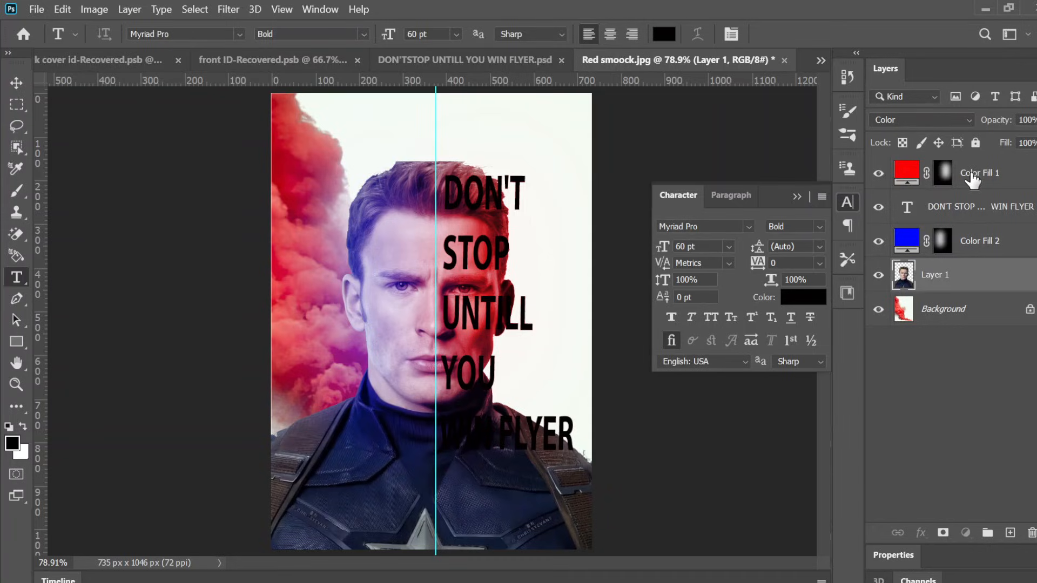
{"action": "left_click", "coordinate": [971, 178]}
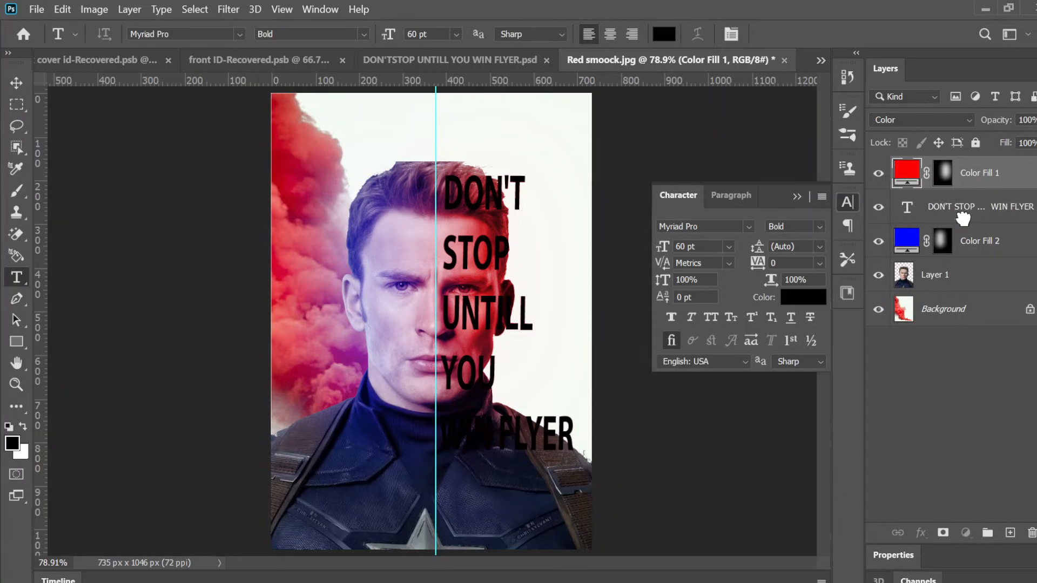
Step: Move the text layer to the top of the stack and merge Layer 1 with both colour fill layers
{"action": "left_click_drag", "start_coordinate": [962, 219], "coordinate": [963, 222]}
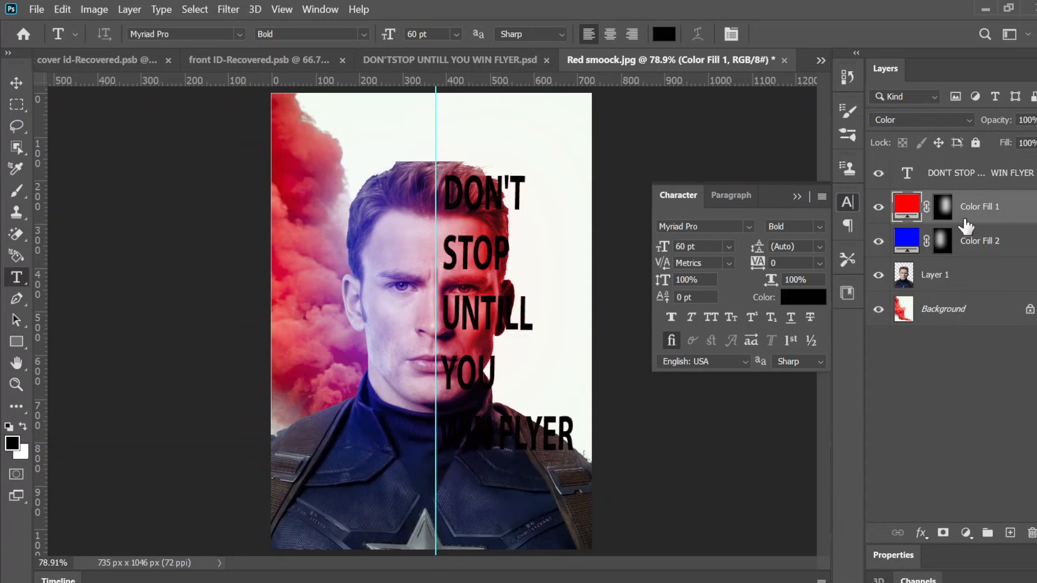
{"action": "left_click", "coordinate": [931, 283]}
{"action": "left_click", "coordinate": [987, 241]}
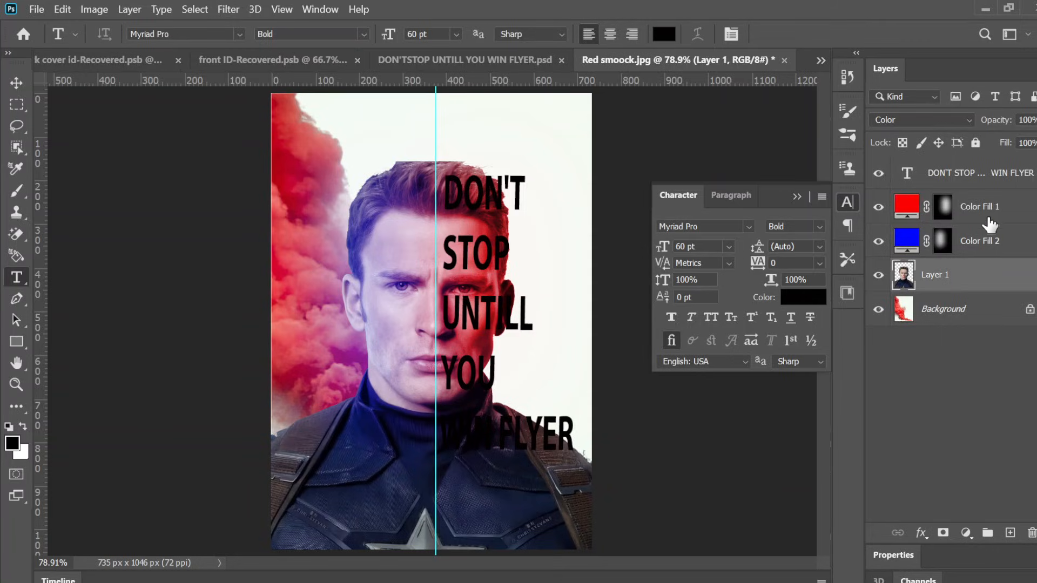
{"action": "left_click", "coordinate": [989, 211], "text": "ctrl"}
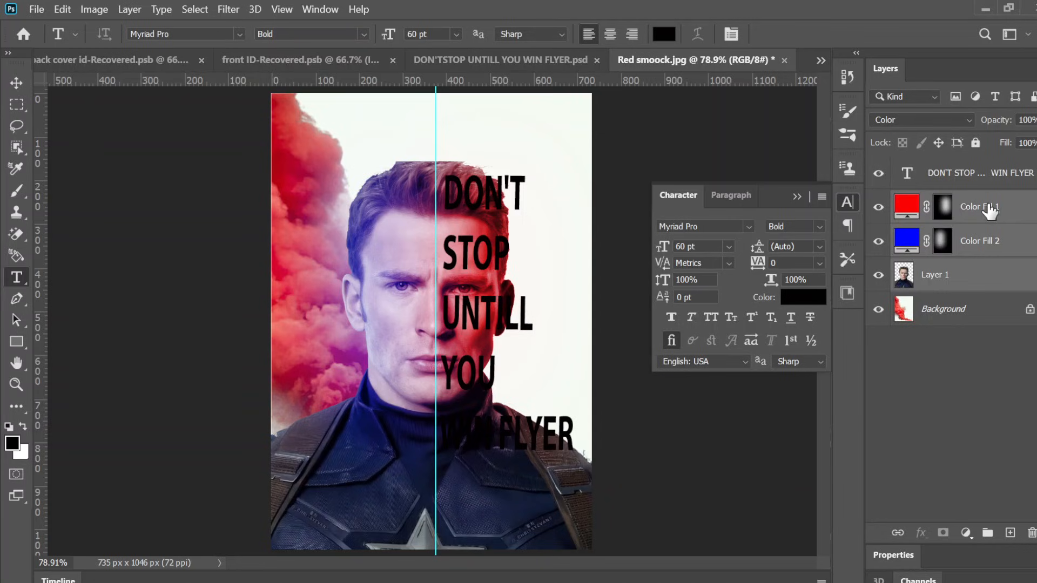
{"action": "right_click", "coordinate": [990, 211]}
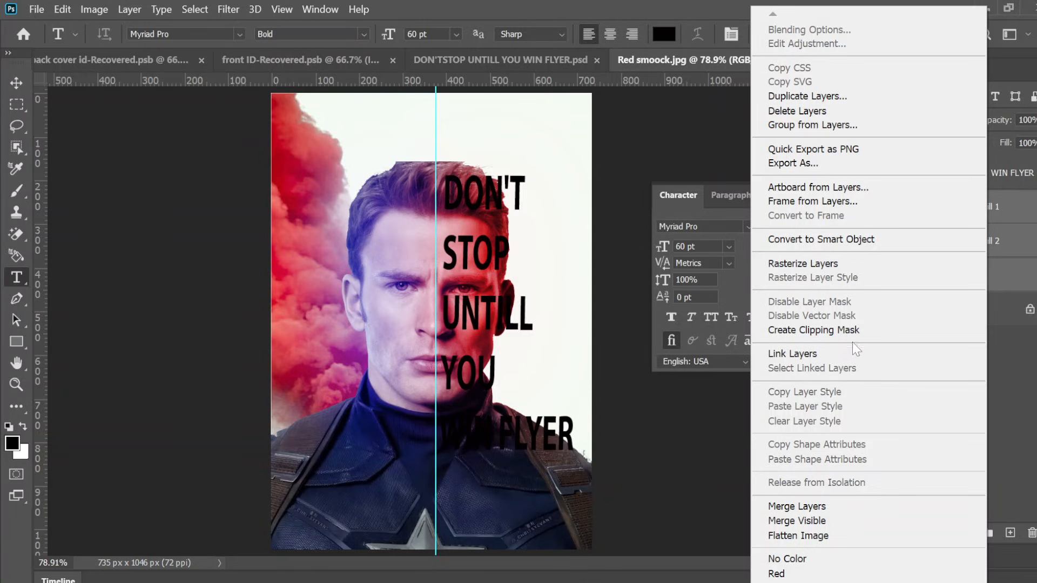
{"action": "left_click", "coordinate": [804, 506]}
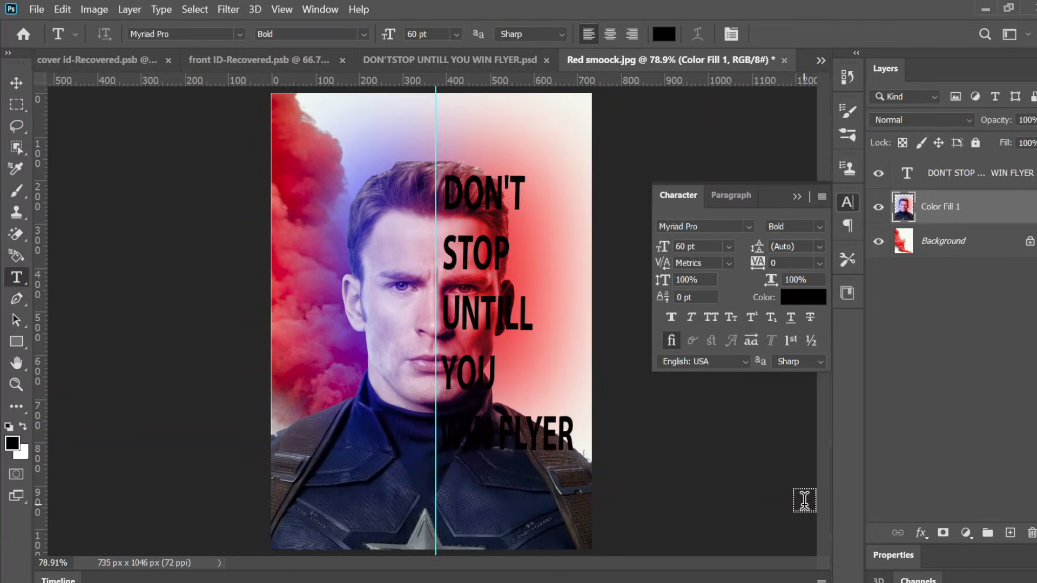
Step: Rename the merged layer as SUBJECT
{"action": "double_click", "coordinate": [933, 210]}
{"action": "key", "text": "ctrl+a"}
{"action": "type", "text": "SU"}
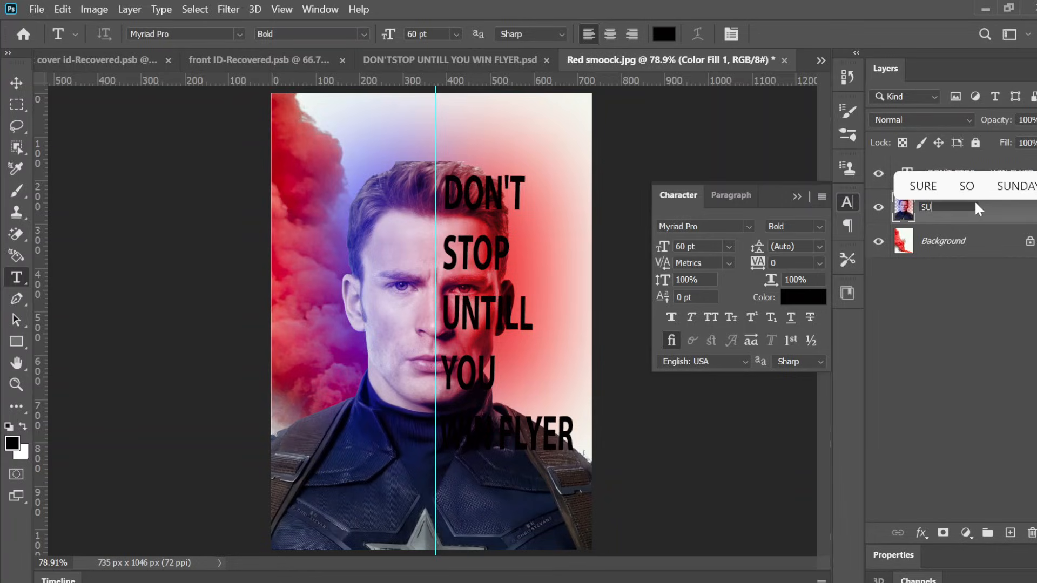
{"action": "type", "text": "BJECT"}
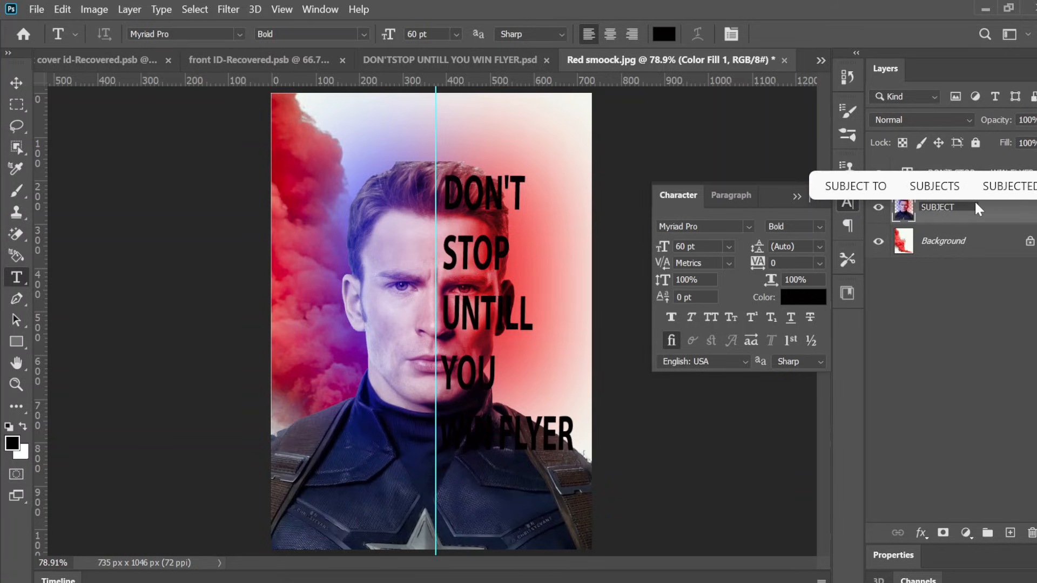
{"action": "key", "text": "Return"}
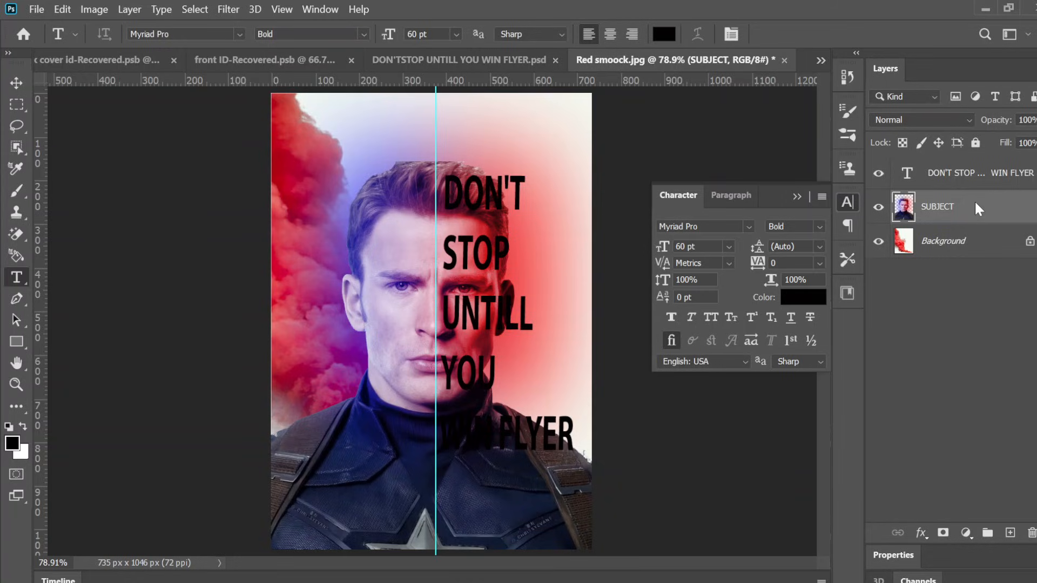
Step: Duplicate the SUBJECT layer and move the copy above the text layer
{"action": "key", "text": "ctrl+j"}
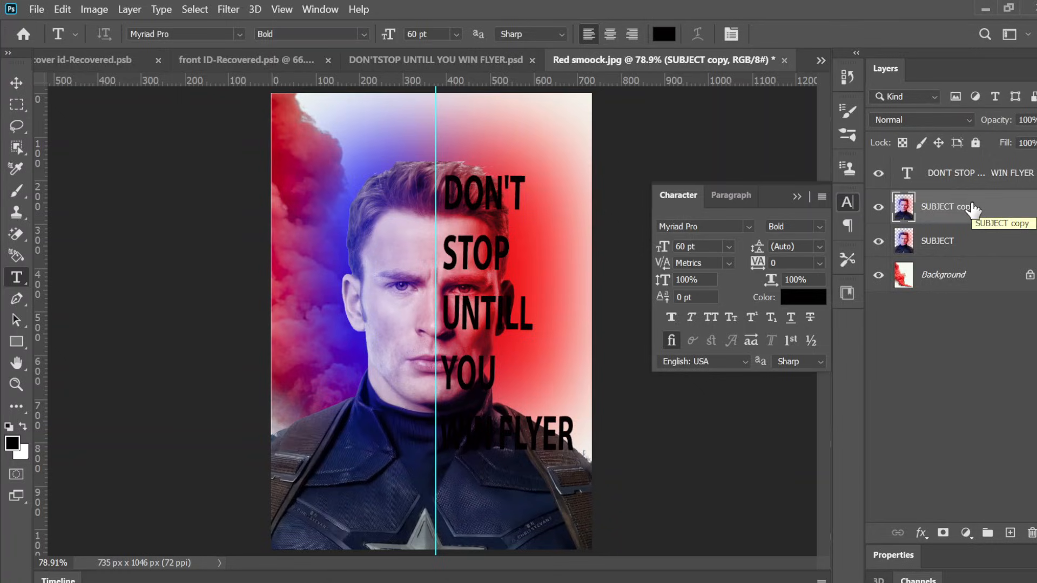
{"action": "left_click_drag", "start_coordinate": [972, 208], "coordinate": [957, 167]}
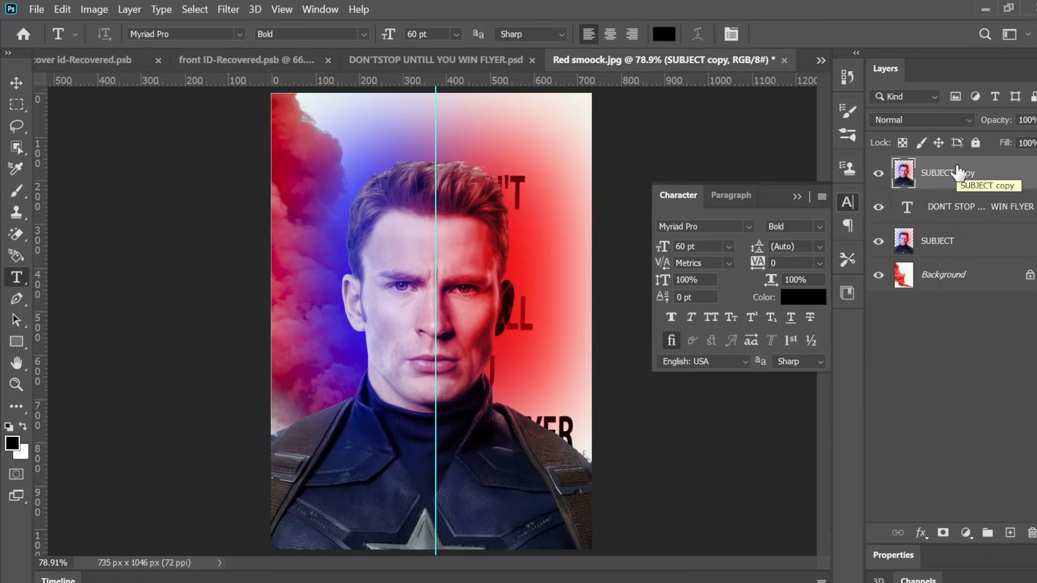
{"action": "right_click", "coordinate": [958, 173]}
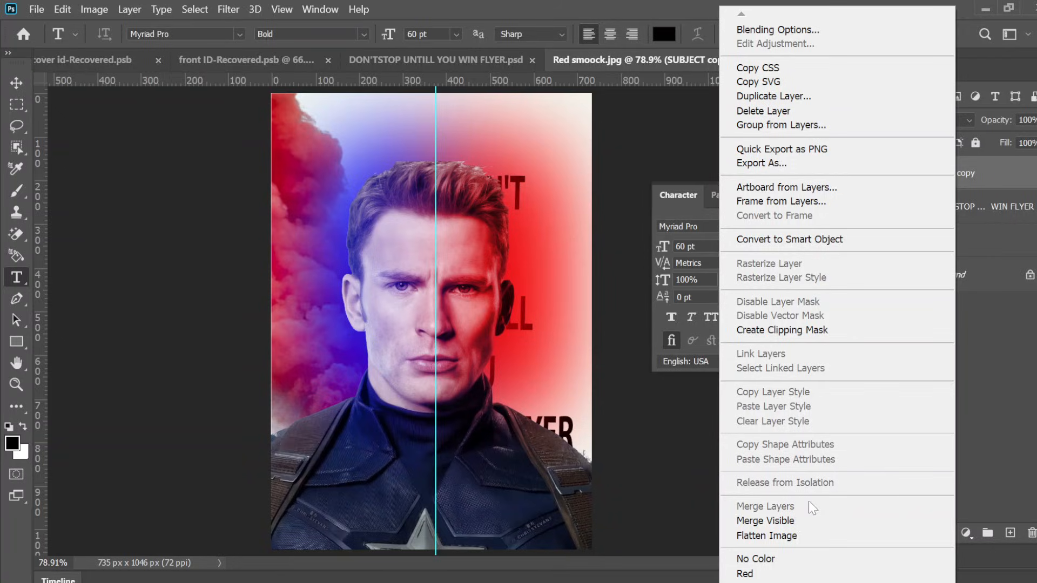
{"action": "left_click", "coordinate": [804, 521]}
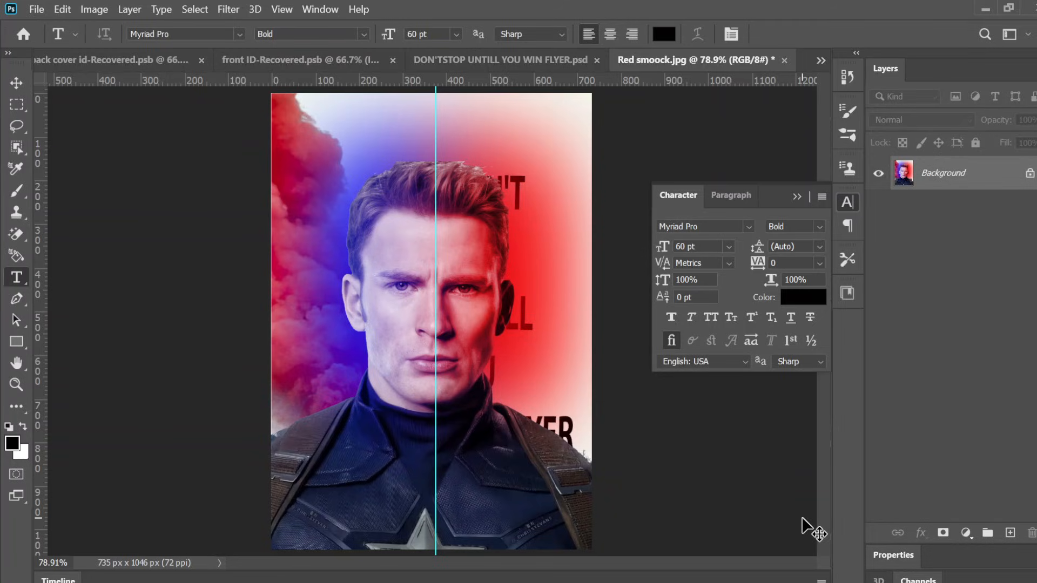
{"action": "key", "text": "ctrl+z"}
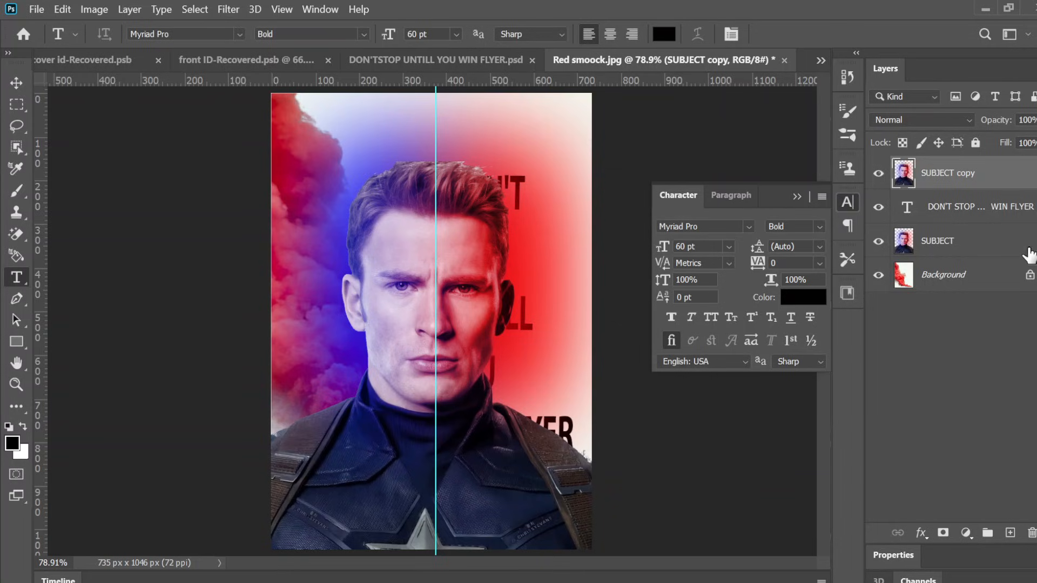
Step: Create a clipping mask so SUBJECT copy is clipped to the text layer
{"action": "right_click", "coordinate": [953, 181]}
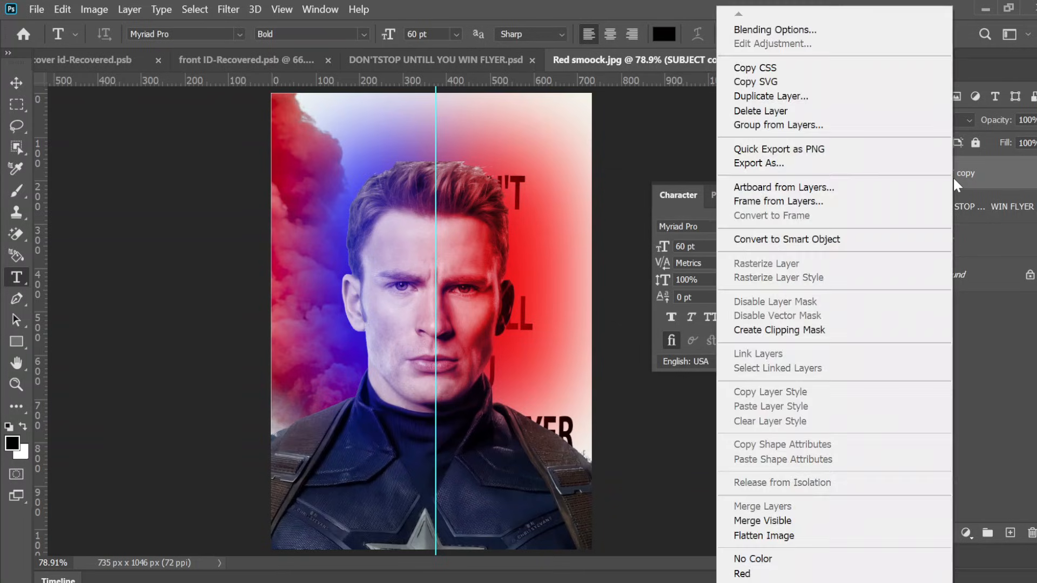
{"action": "left_click", "coordinate": [805, 336]}
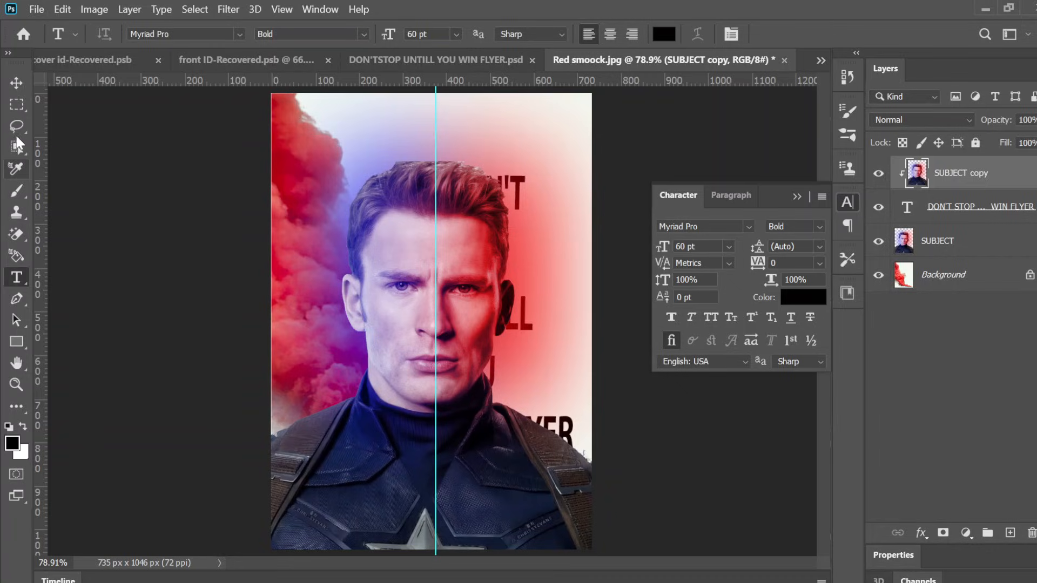
Step: Select the right half of the canvas from the guide and add a layer mask to the SUBJECT layer
{"action": "left_click", "coordinate": [14, 107]}
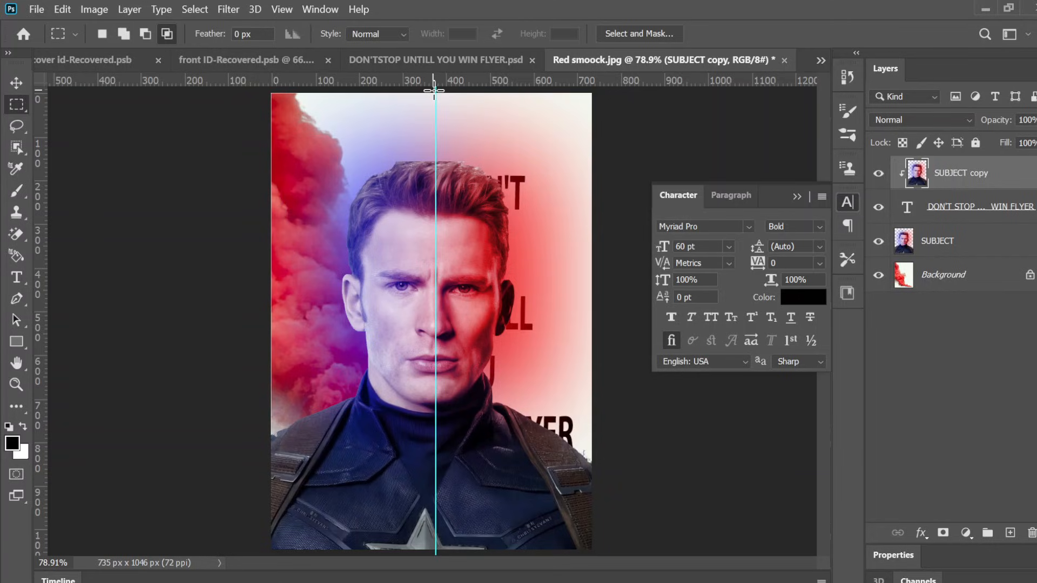
{"action": "left_click_drag", "start_coordinate": [435, 92], "coordinate": [603, 582]}
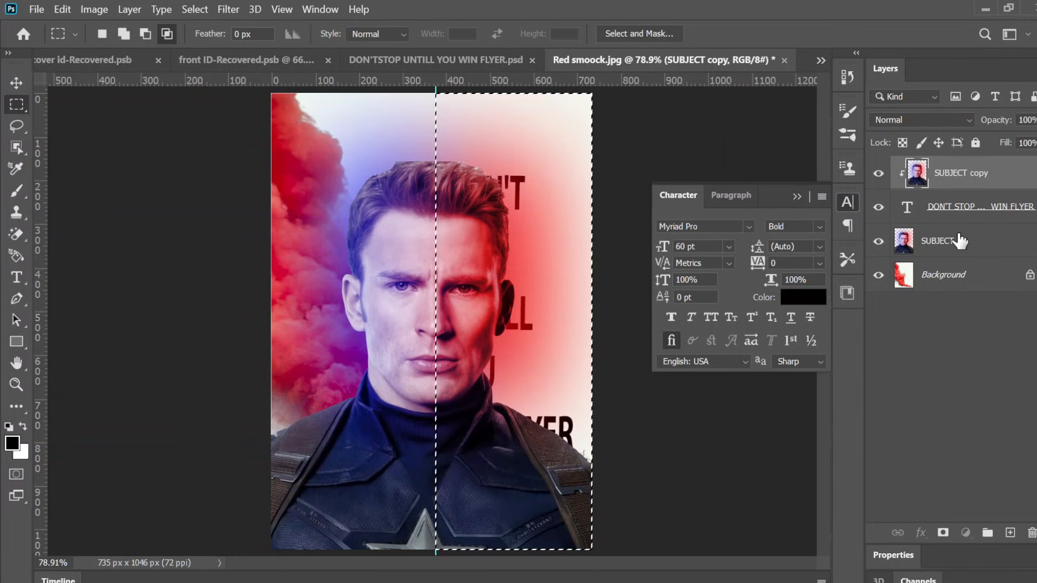
{"action": "left_click", "coordinate": [960, 241]}
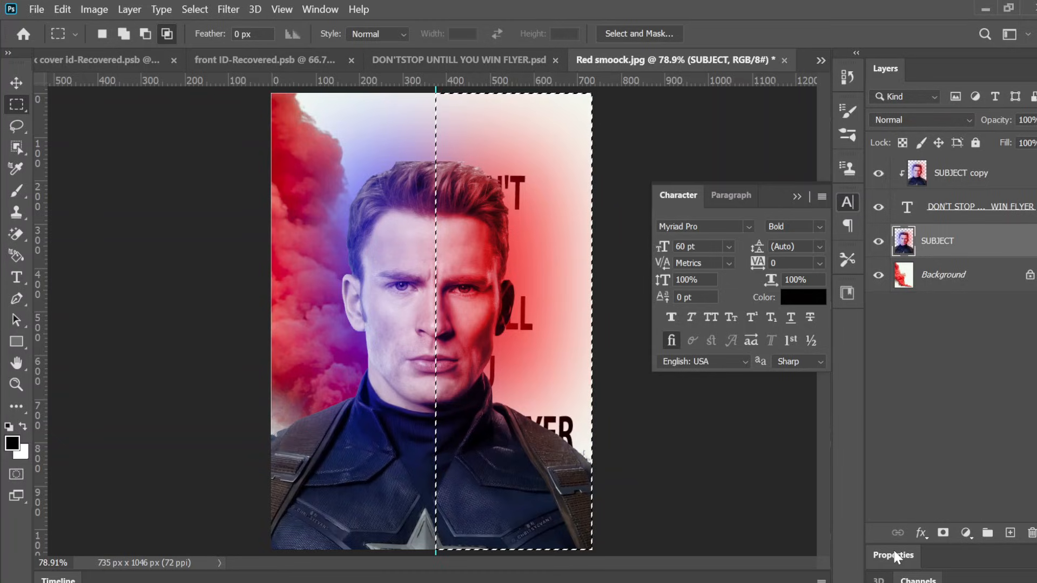
{"action": "left_click", "coordinate": [942, 534]}
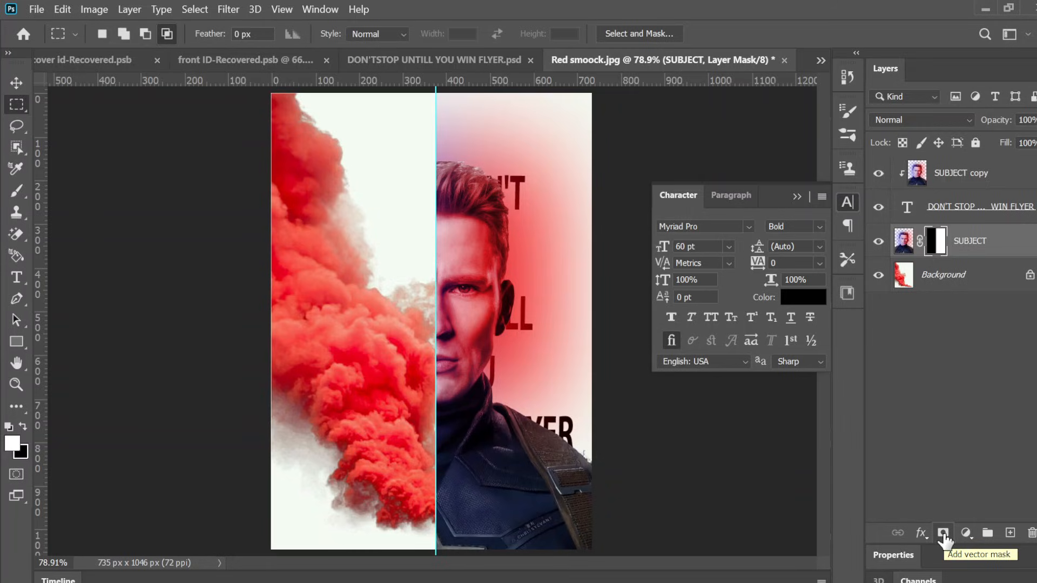
Step: Invert the SUBJECT layer mask so only the left half of the portrait shows
{"action": "left_click", "coordinate": [942, 238]}
{"action": "double_click", "coordinate": [942, 238]}
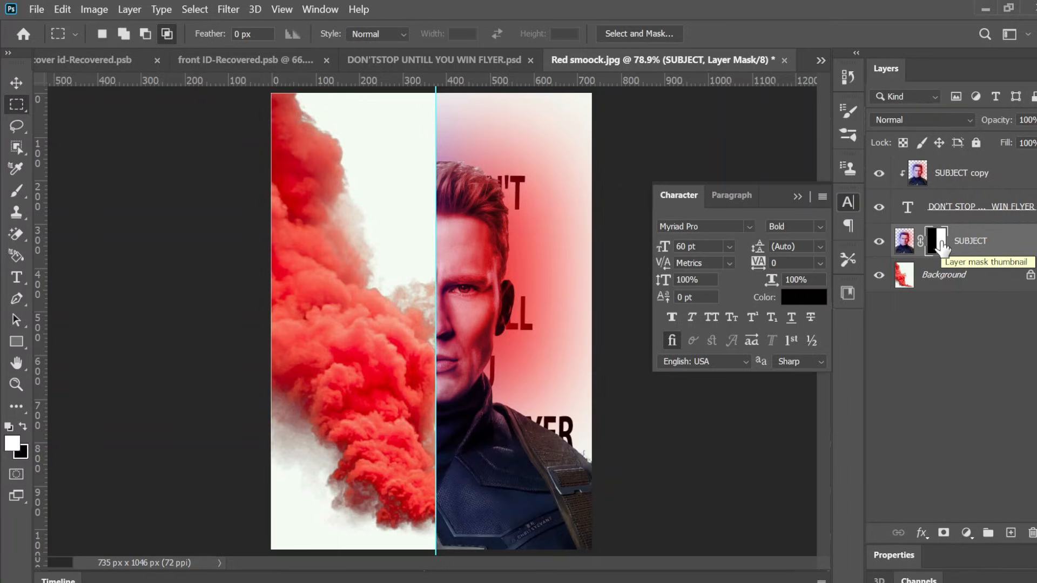
{"action": "left_click_drag", "start_coordinate": [942, 247], "coordinate": [943, 247]}
{"action": "key", "text": "ctrl+i"}
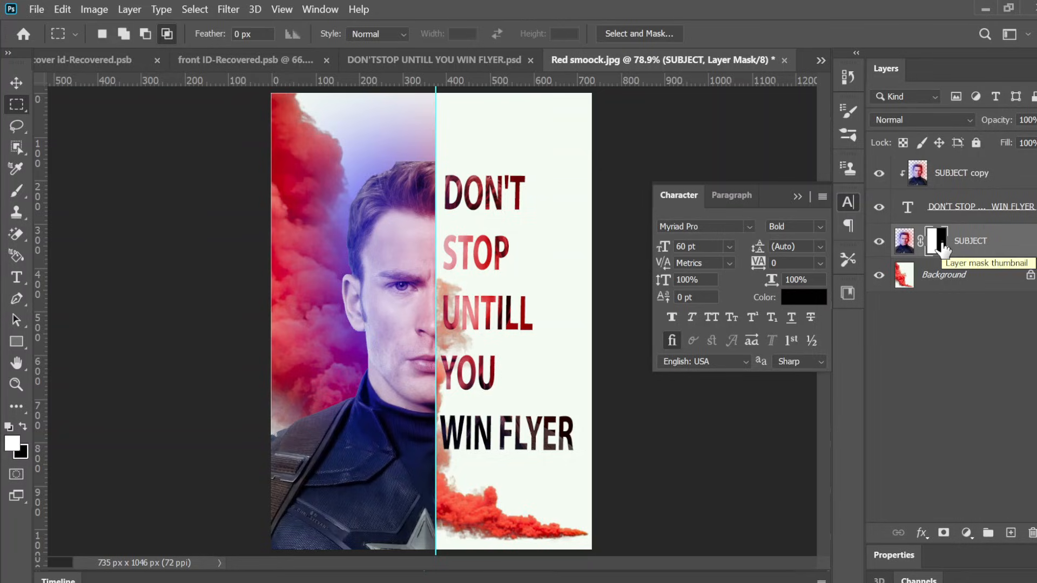
{"action": "key", "text": "z"}
{"action": "key", "text": "ctrl+i"}
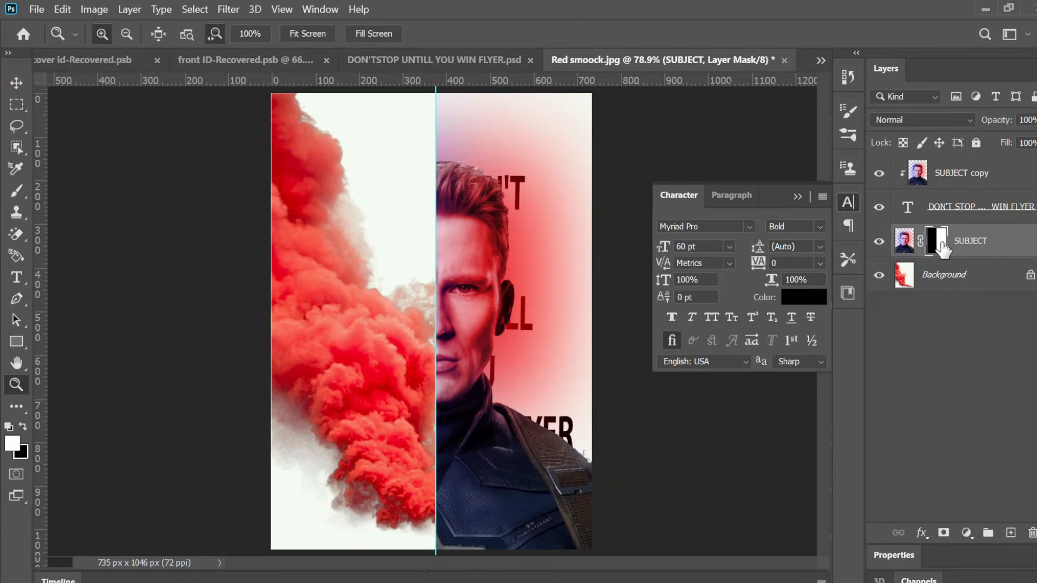
{"action": "left_click_drag", "start_coordinate": [940, 244], "coordinate": [941, 245]}
{"action": "key", "text": "ctrl+i"}
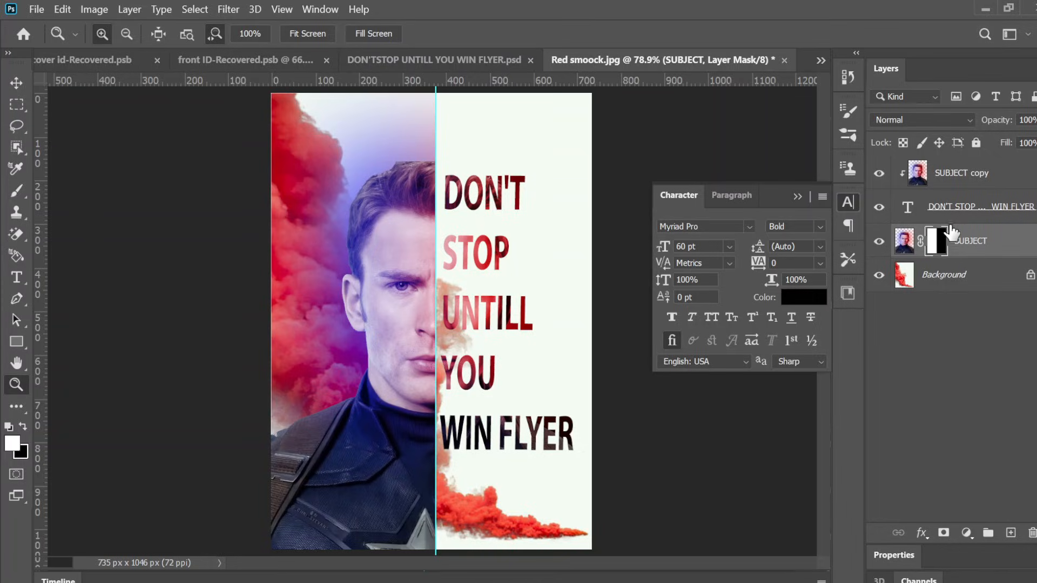
Step: Add a Drop Shadow to the text layer with opacity set to 100%
{"action": "left_click", "coordinate": [964, 213]}
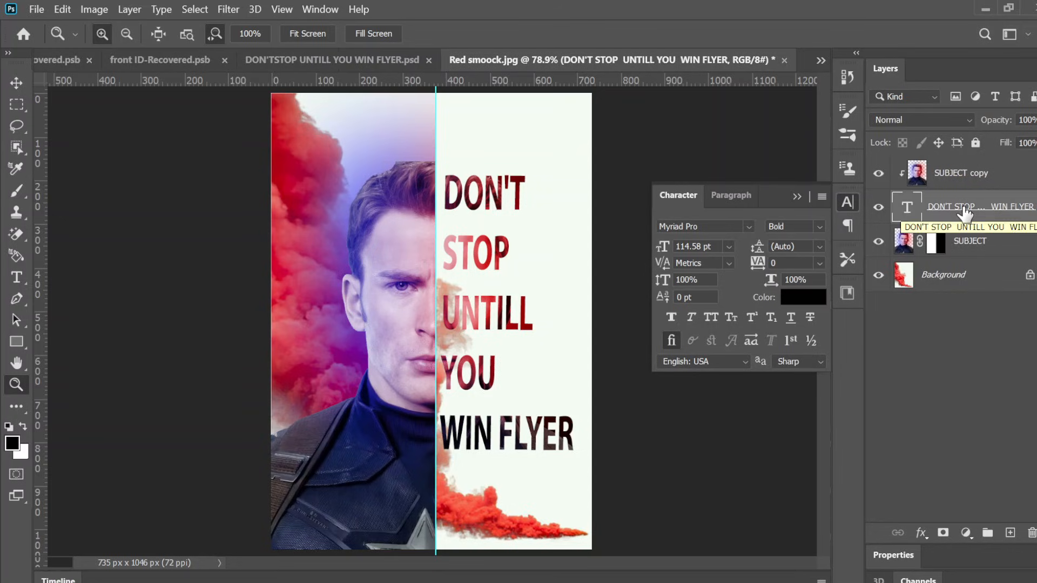
{"action": "right_click", "coordinate": [962, 210]}
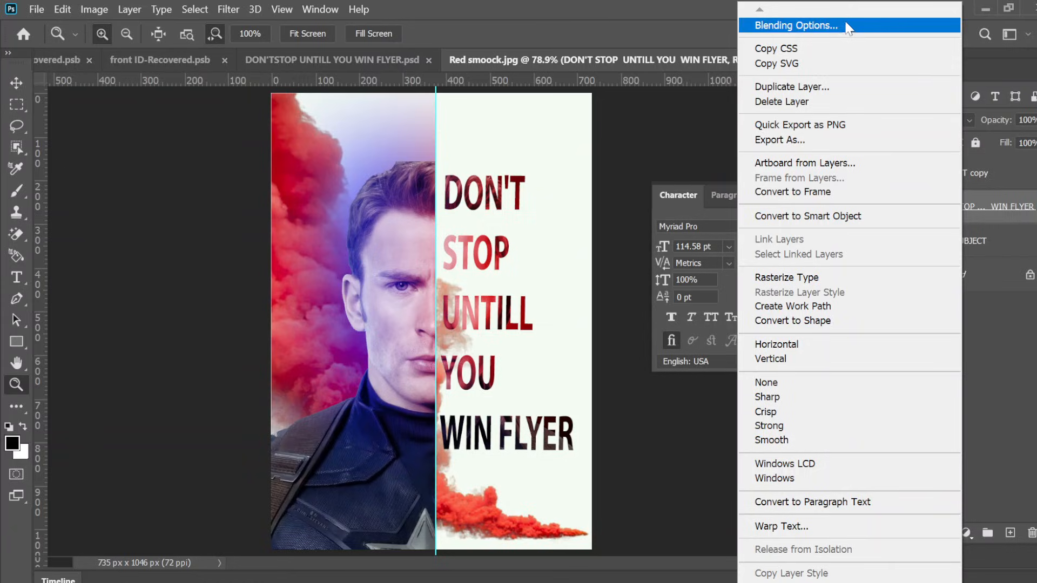
{"action": "left_click", "coordinate": [845, 24]}
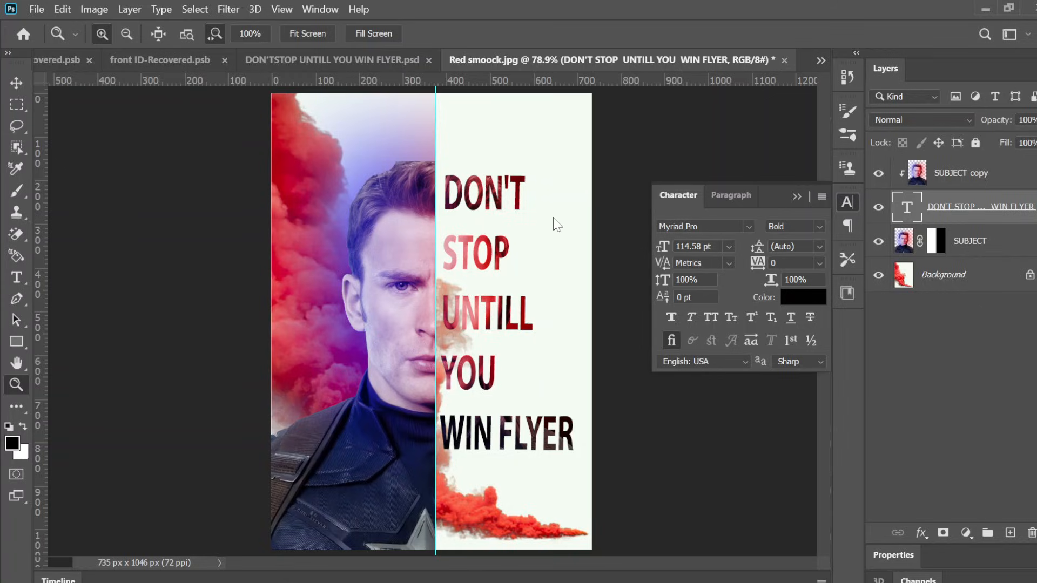
{"action": "key", "text": "h"}
{"action": "double_click", "coordinate": [925, 226]}
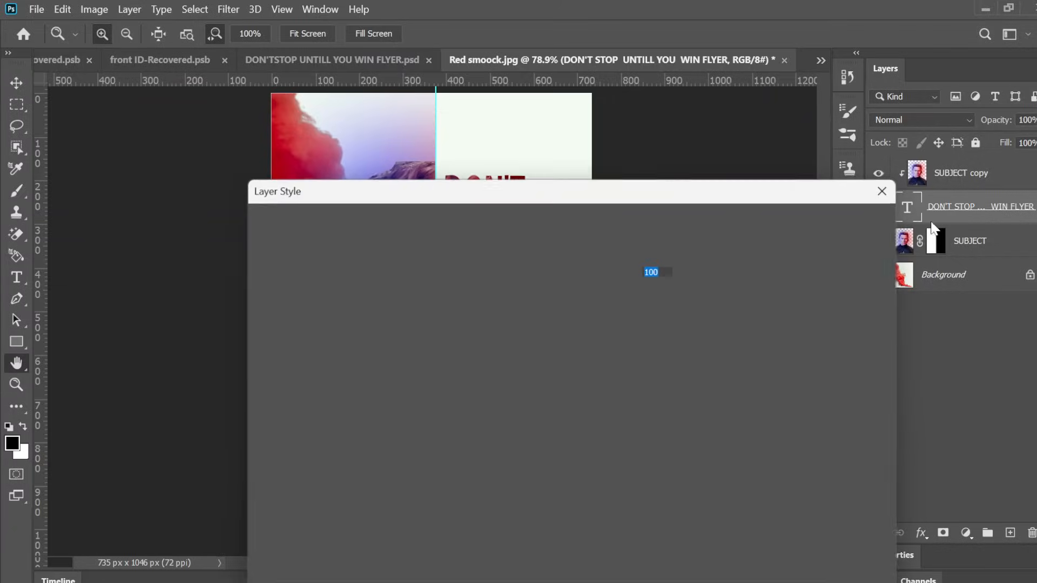
{"action": "left_click_drag", "start_coordinate": [596, 191], "coordinate": [580, 119]}
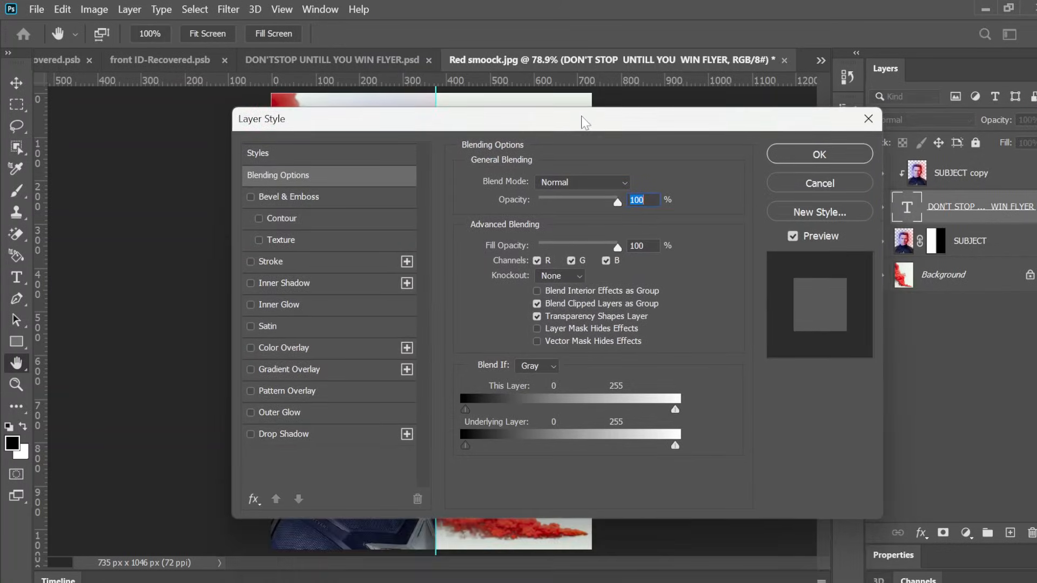
{"action": "left_click", "coordinate": [303, 433]}
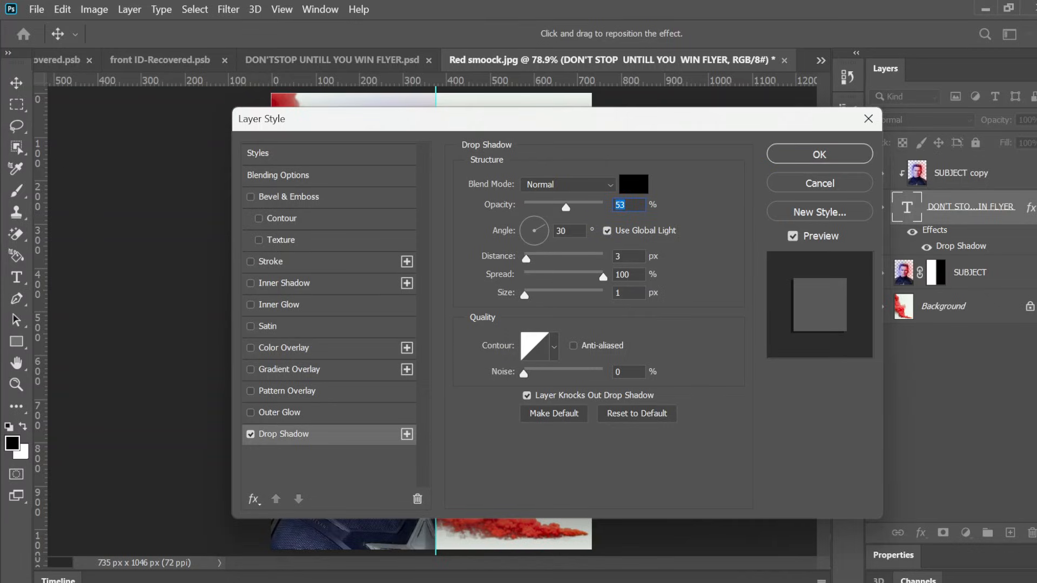
{"action": "type", "text": "100"}
{"action": "left_click", "coordinate": [829, 156]}
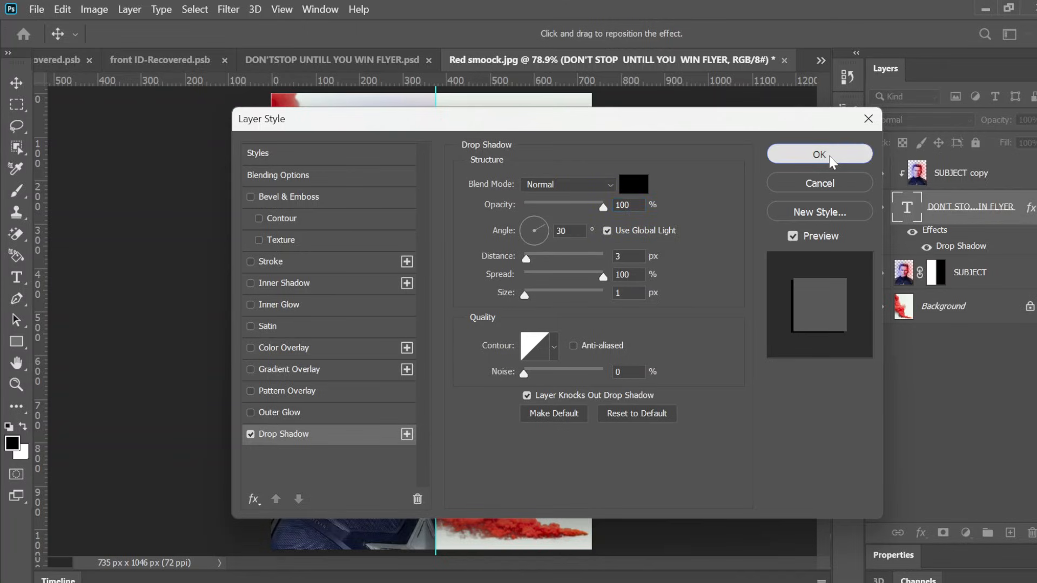
{"action": "key", "text": "z"}
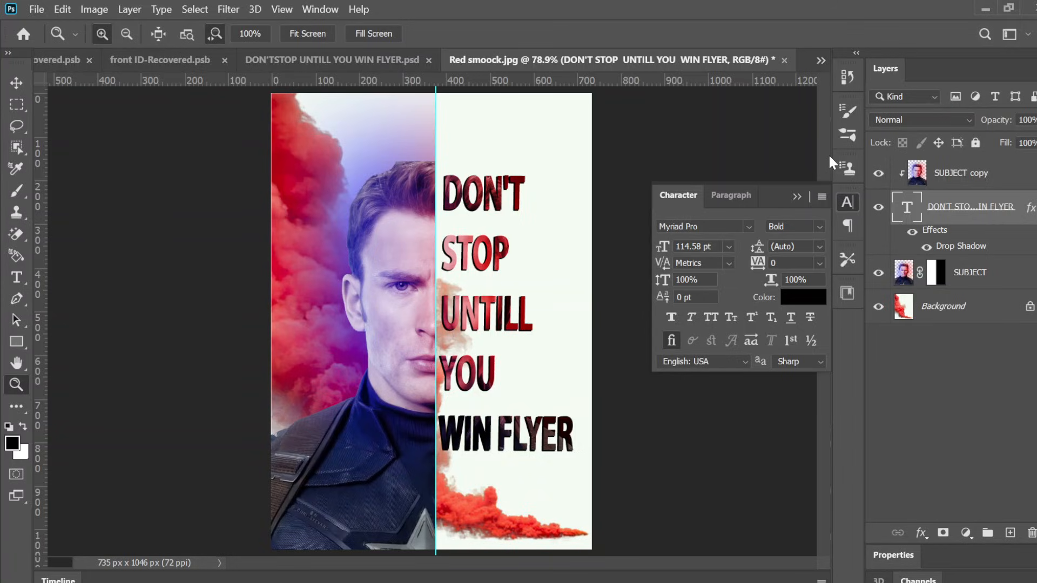
{"action": "right_click", "coordinate": [998, 209]}
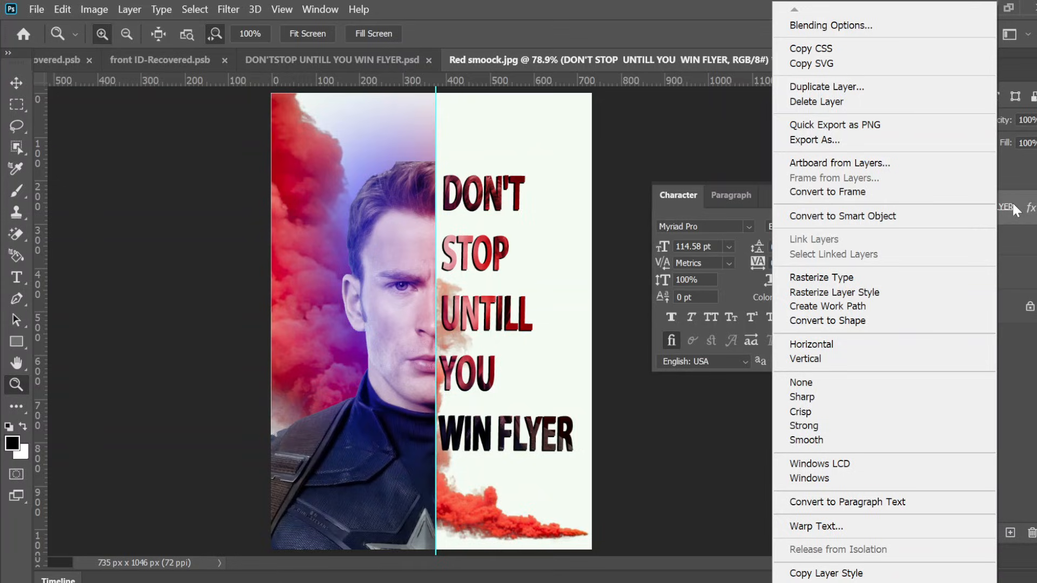
{"action": "left_click", "coordinate": [1013, 208]}
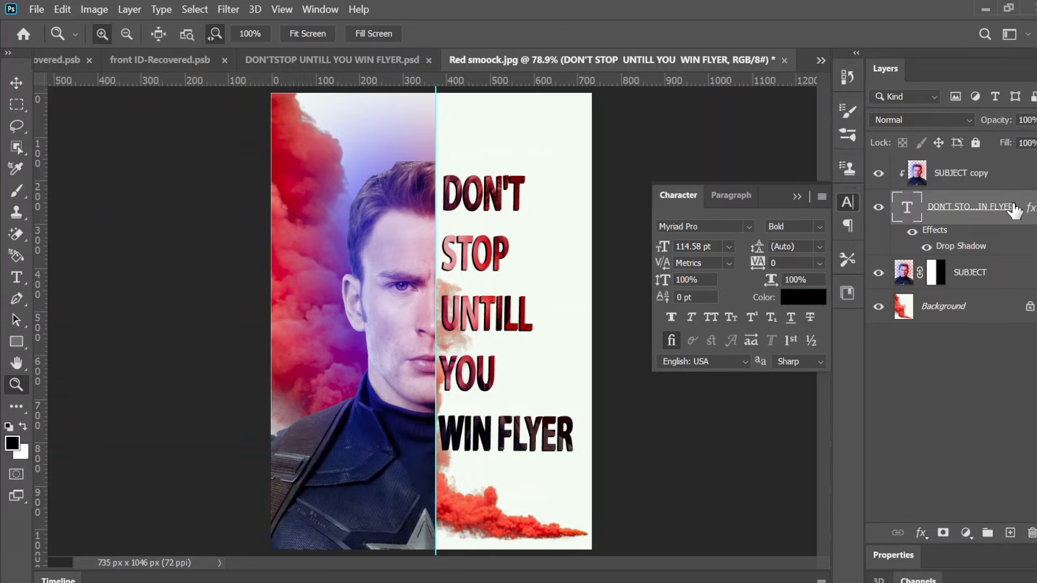
{"action": "left_click", "coordinate": [960, 116]}
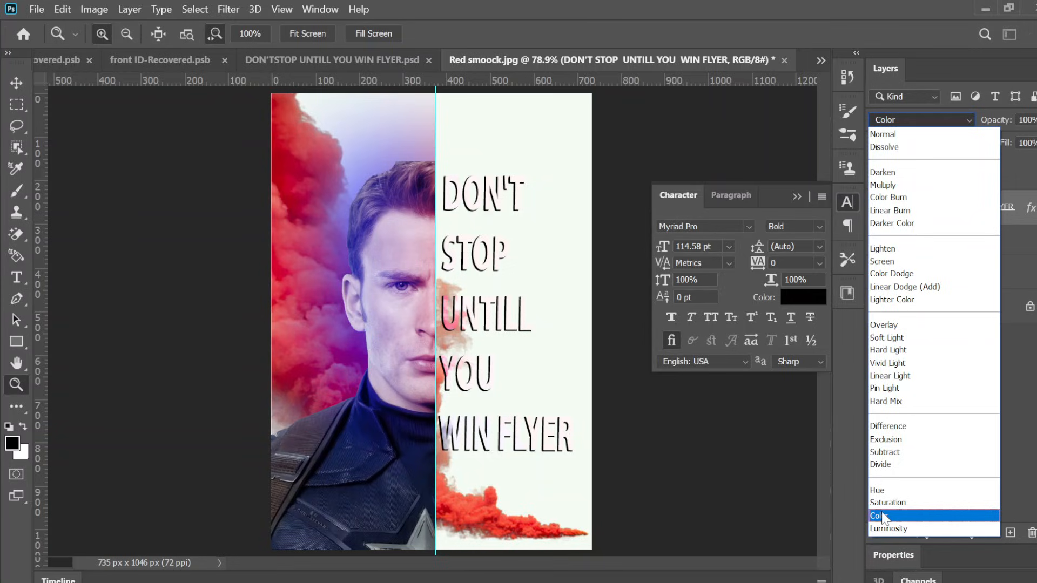
{"action": "left_click", "coordinate": [1016, 450]}
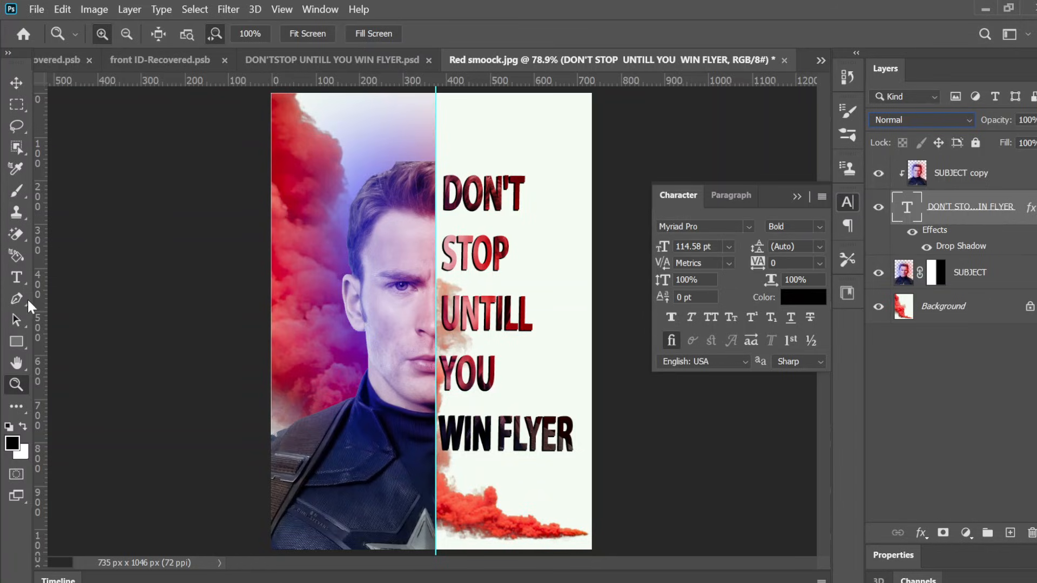
{"action": "left_click", "coordinate": [17, 277]}
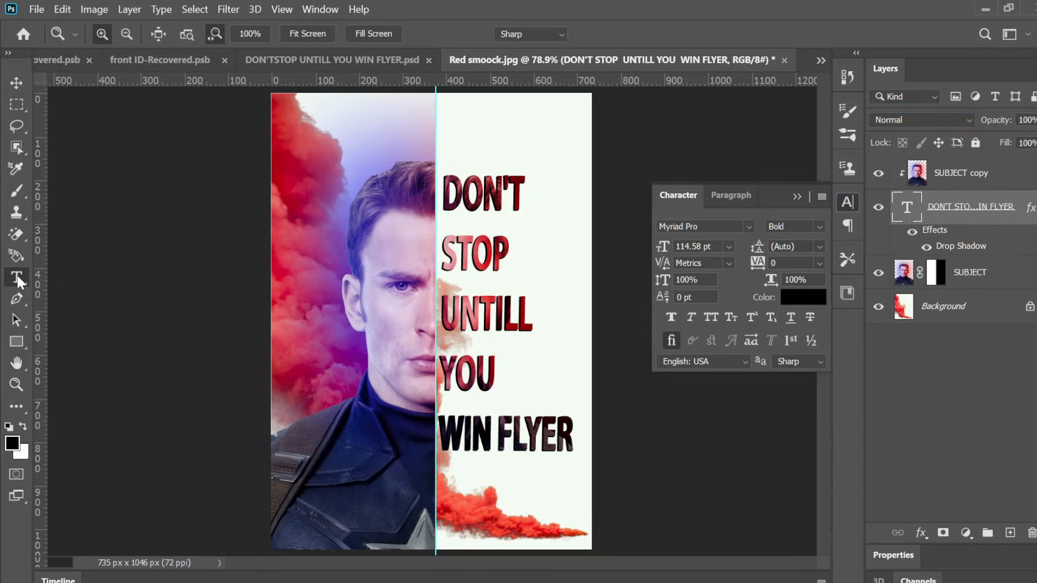
{"action": "left_click", "coordinate": [461, 296]}
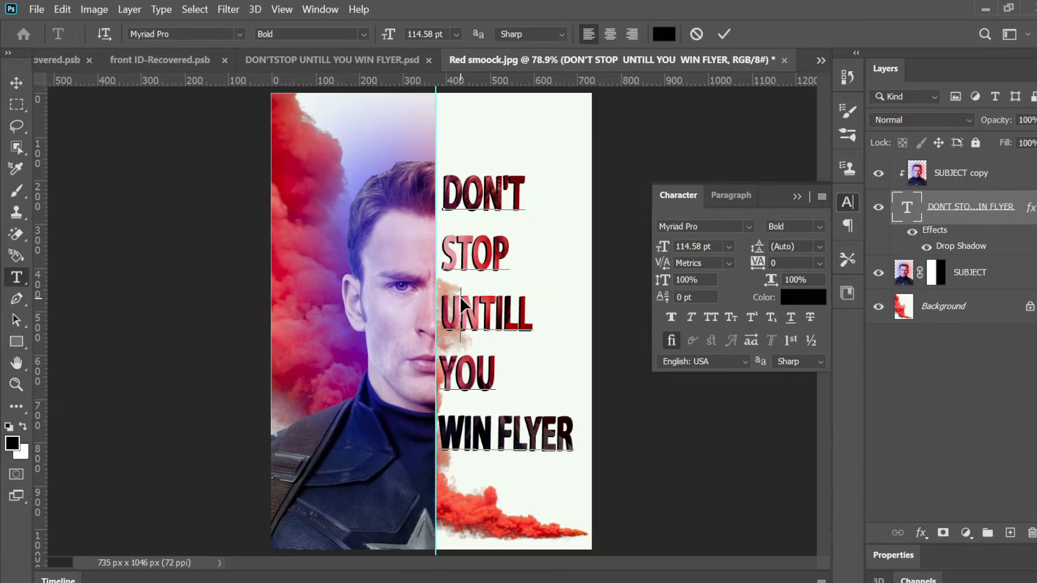
{"action": "key", "text": "ctrl+a"}
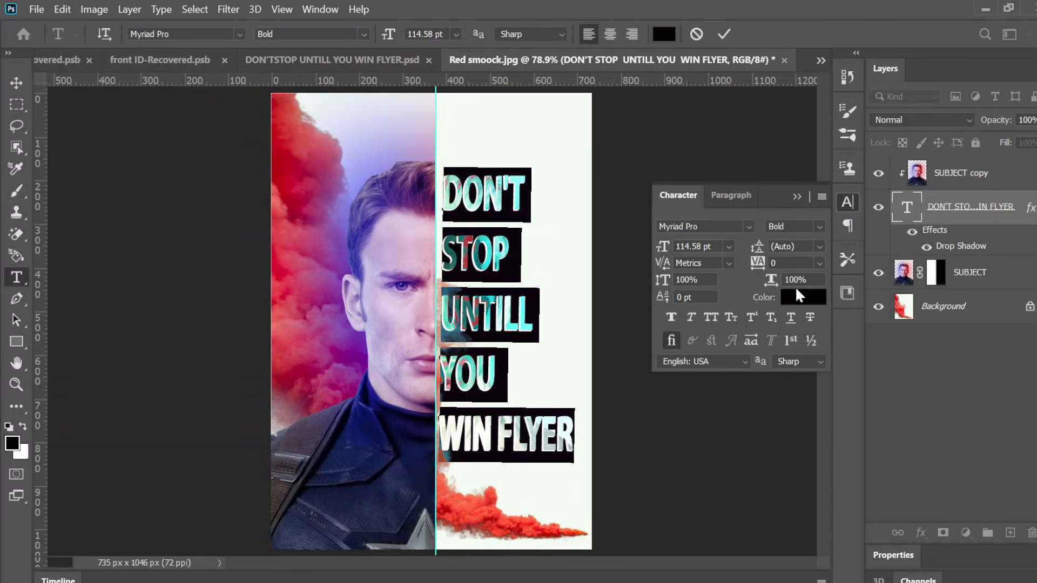
{"action": "left_click", "coordinate": [795, 301]}
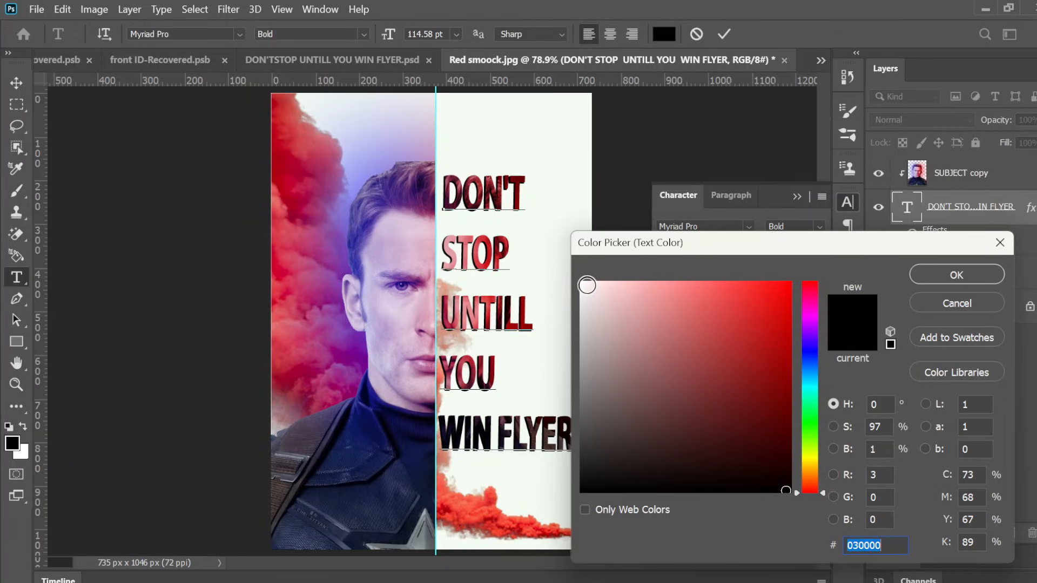
{"action": "left_click", "coordinate": [586, 284]}
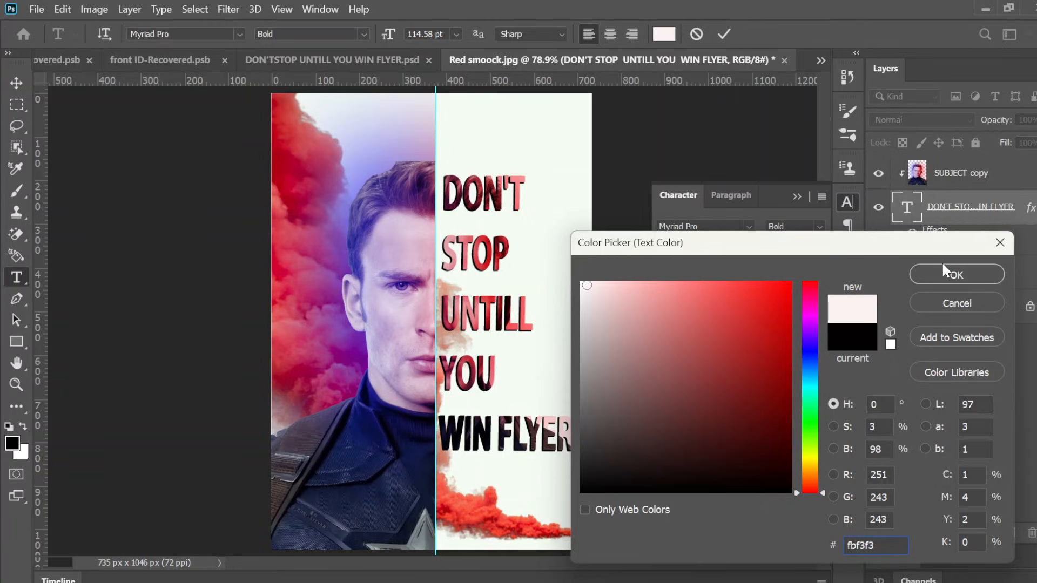
{"action": "left_click", "coordinate": [999, 243]}
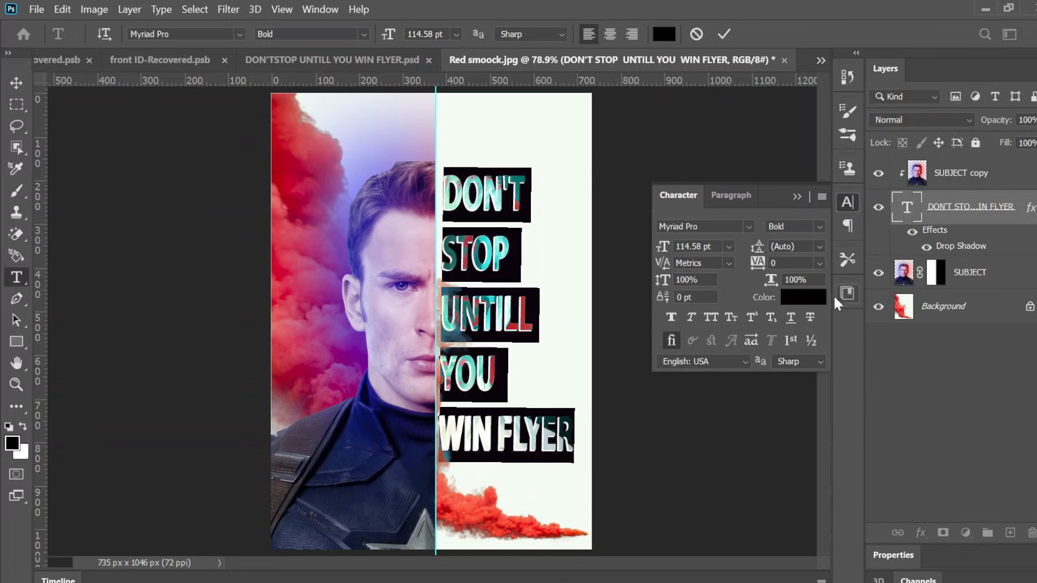
{"action": "left_click", "coordinate": [910, 405]}
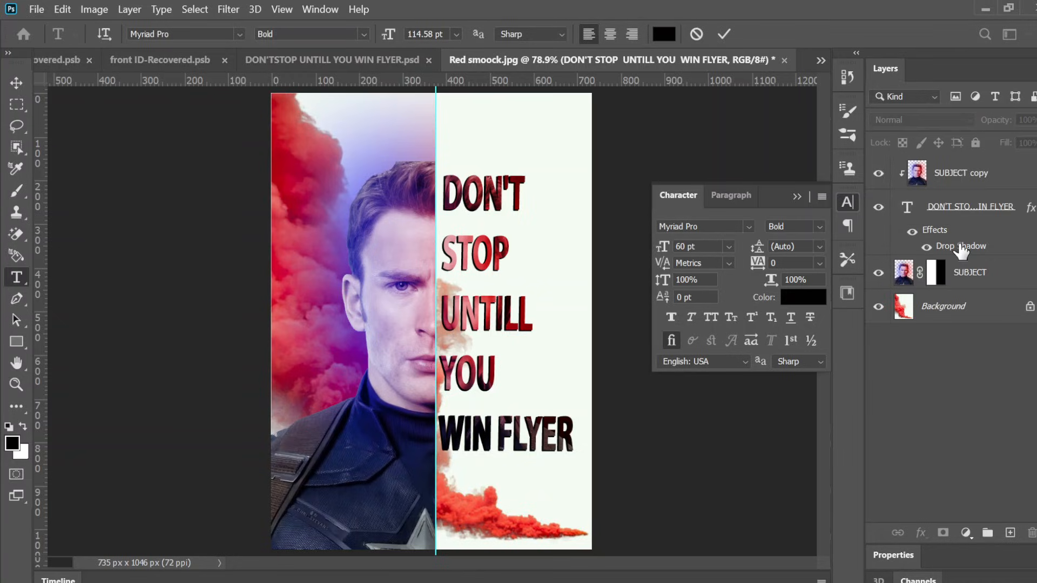
Step: Change the text layer's Drop Shadow colour to near white (fcf6f6)
{"action": "left_click", "coordinate": [960, 250]}
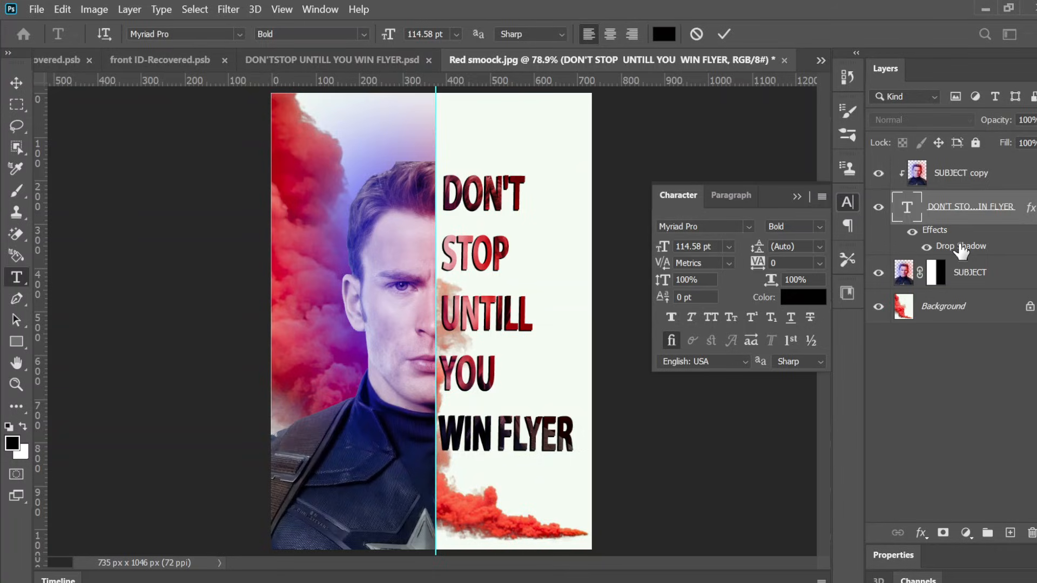
{"action": "double_click", "coordinate": [963, 213]}
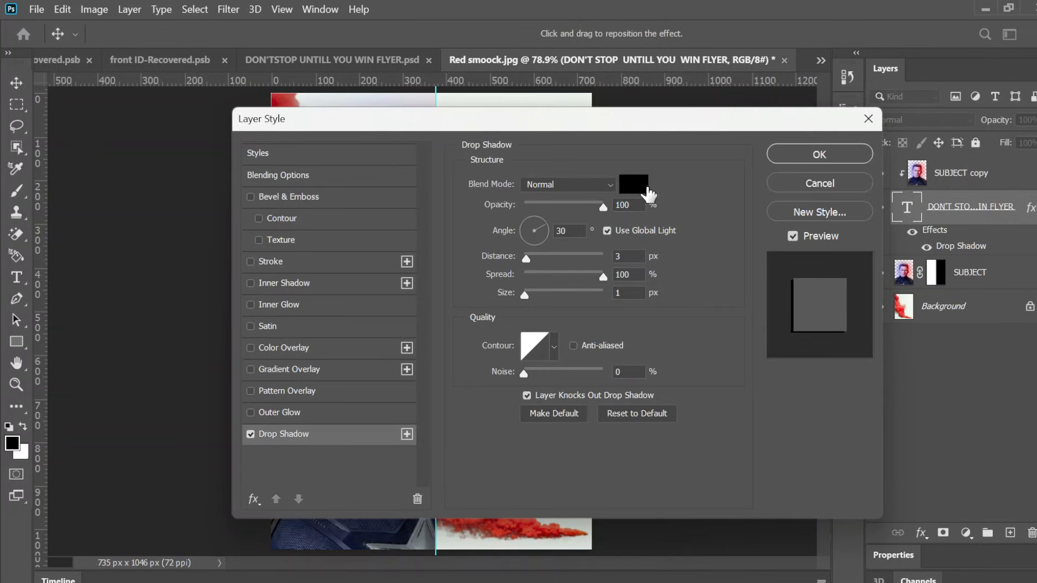
{"action": "left_click", "coordinate": [635, 186]}
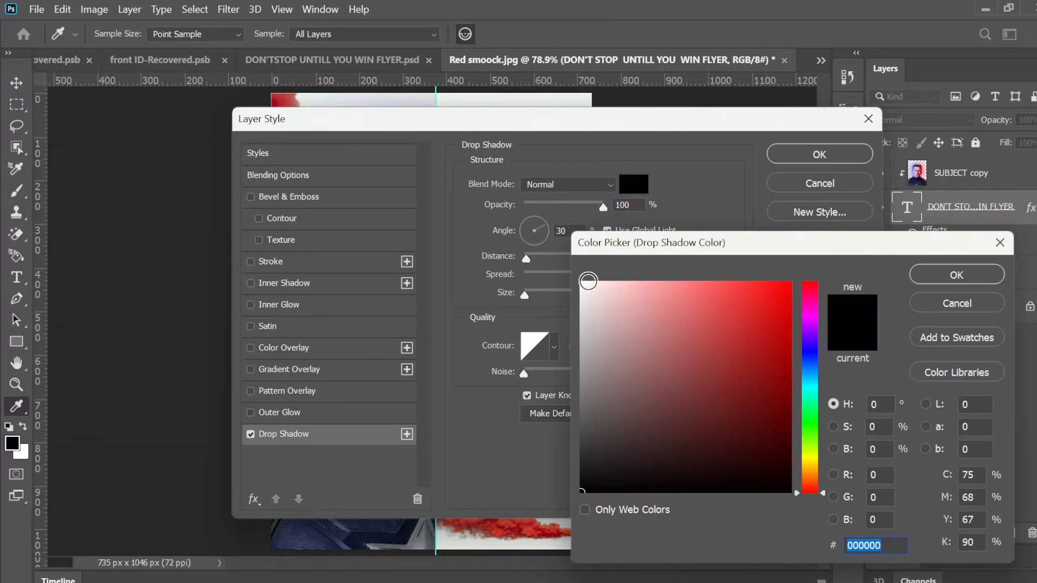
{"action": "left_click", "coordinate": [584, 284]}
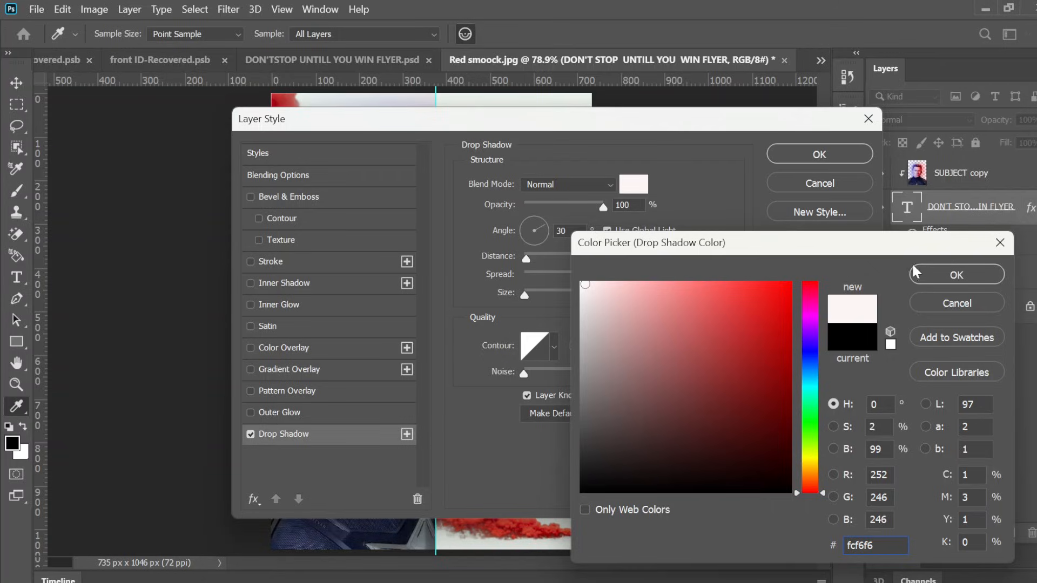
{"action": "left_click", "coordinate": [925, 280]}
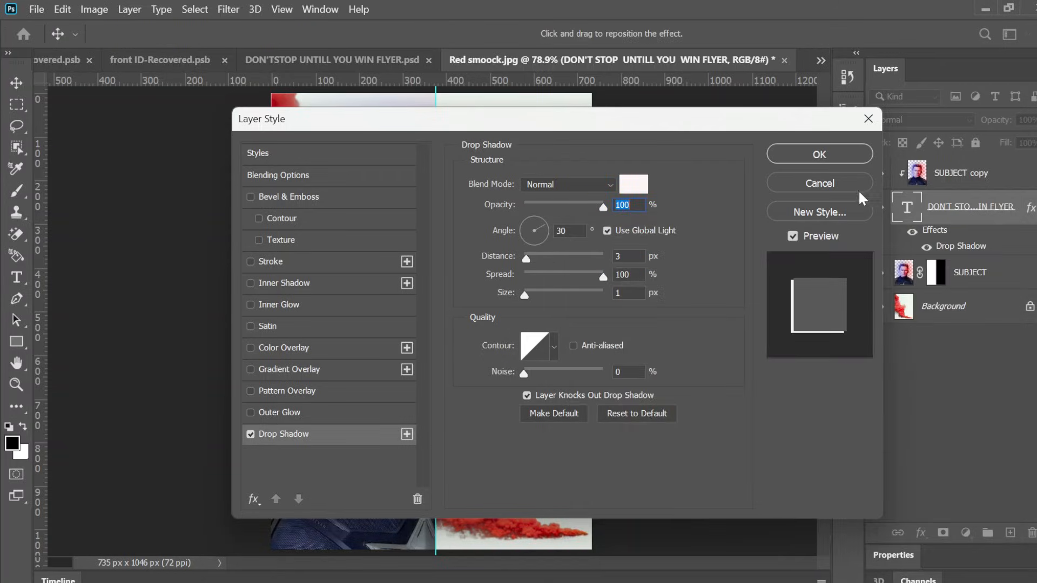
{"action": "left_click", "coordinate": [818, 154]}
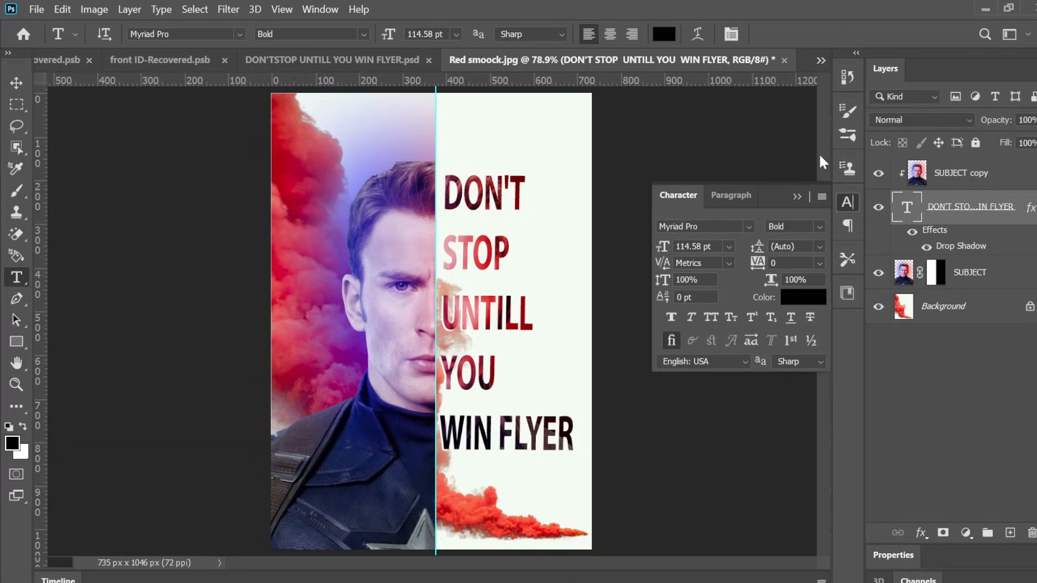
Step: Compare the text size in the reference DON'TSTOP UNTILL YOU WIN FLYER document with the working image
{"action": "scroll", "coordinate": [435, 321], "scroll_direction": "down", "scroll_amount": 4}
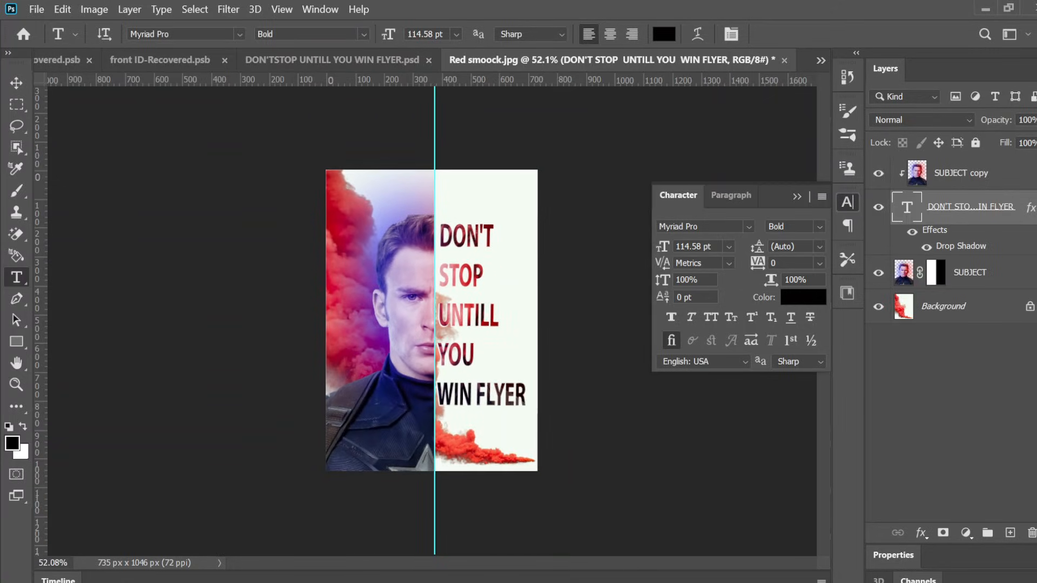
{"action": "scroll", "coordinate": [435, 322], "scroll_direction": "up", "scroll_amount": 3}
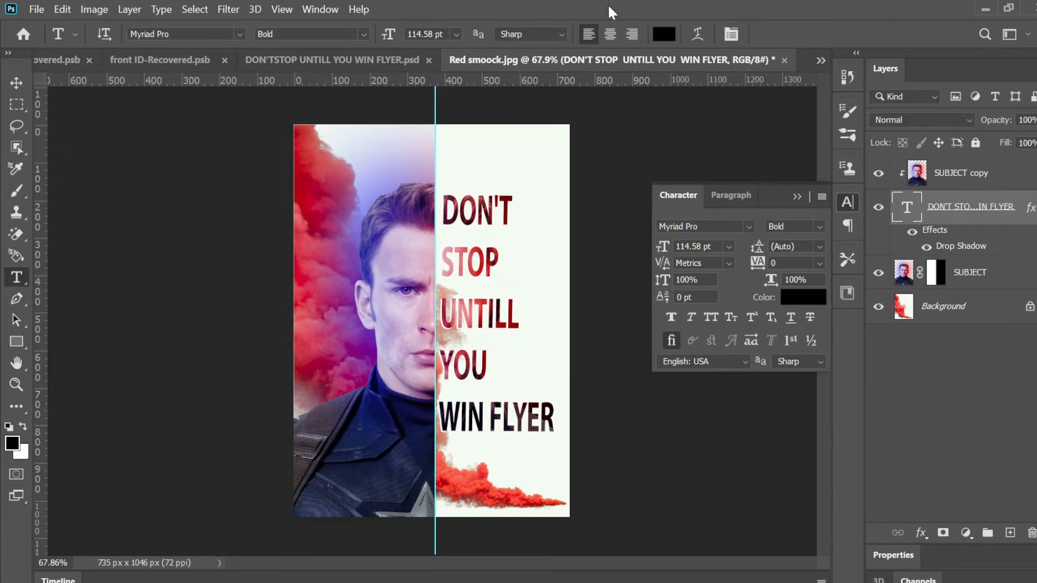
{"action": "left_click", "coordinate": [375, 57]}
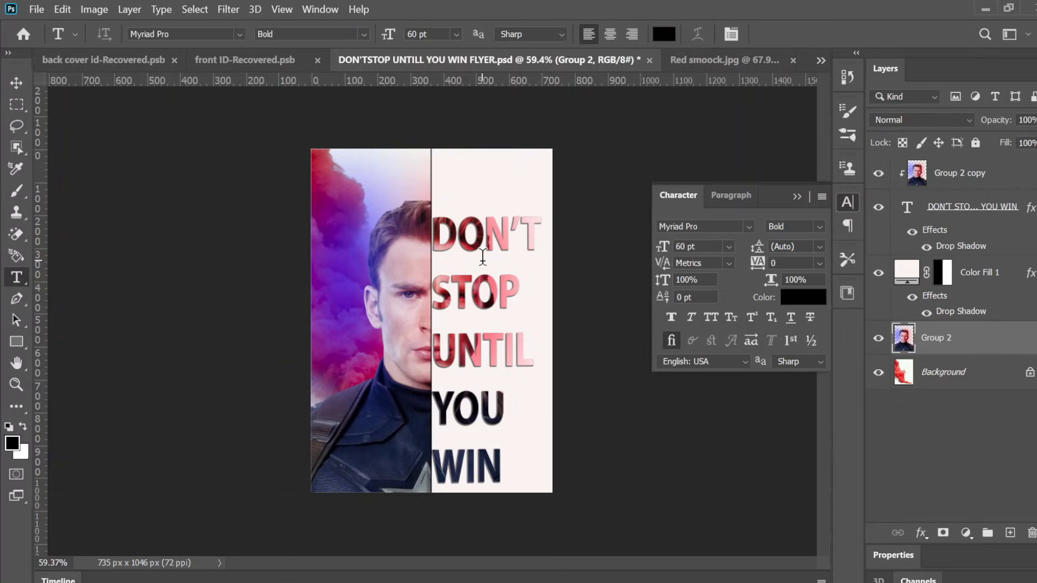
{"action": "left_click", "coordinate": [748, 66]}
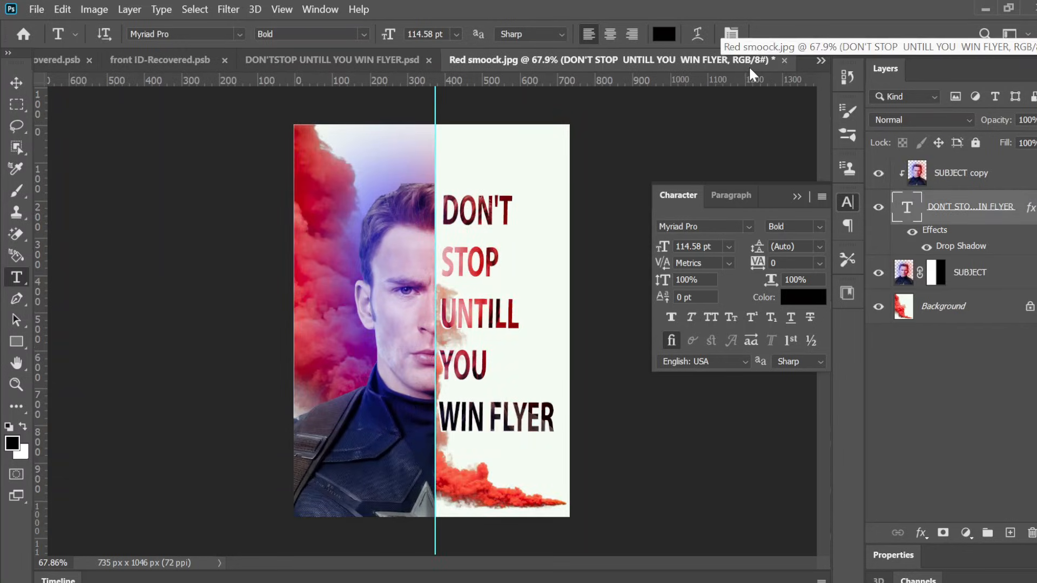
{"action": "left_click", "coordinate": [376, 58]}
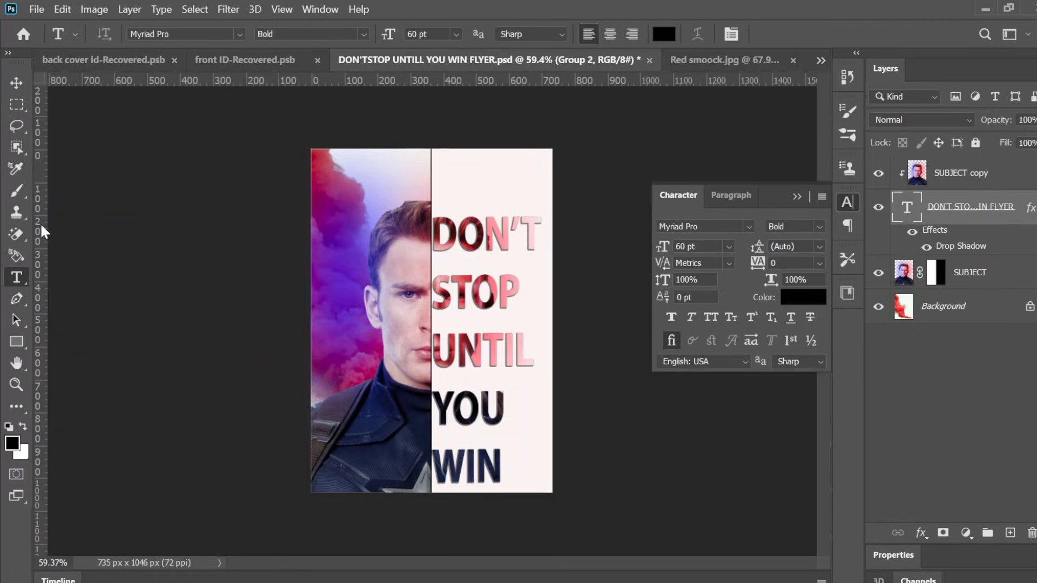
{"action": "left_click", "coordinate": [480, 293]}
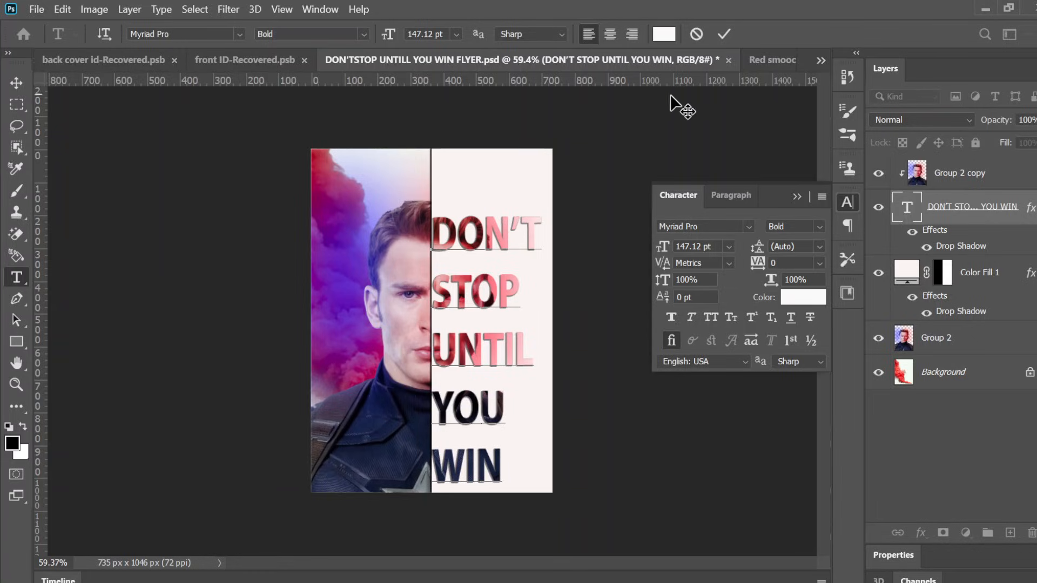
{"action": "left_click", "coordinate": [723, 41]}
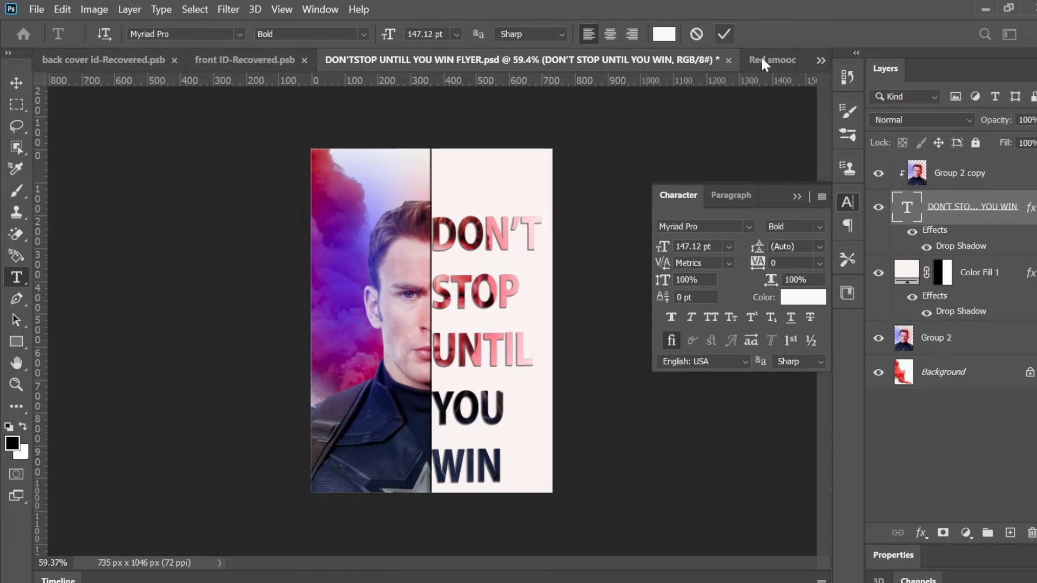
{"action": "left_click", "coordinate": [761, 60]}
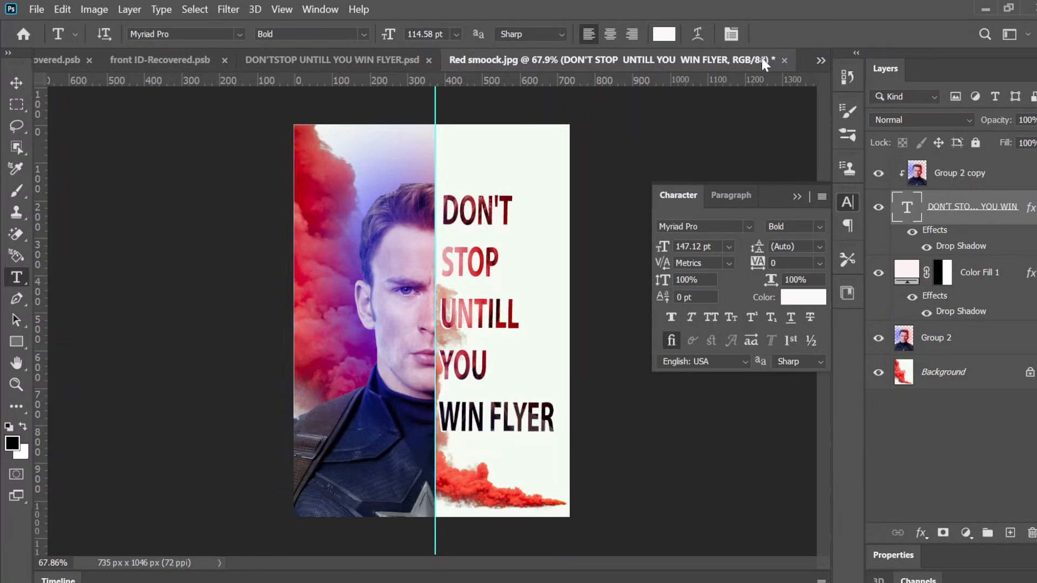
Step: Set the size of all the text to 147 pt
{"action": "left_click", "coordinate": [475, 204]}
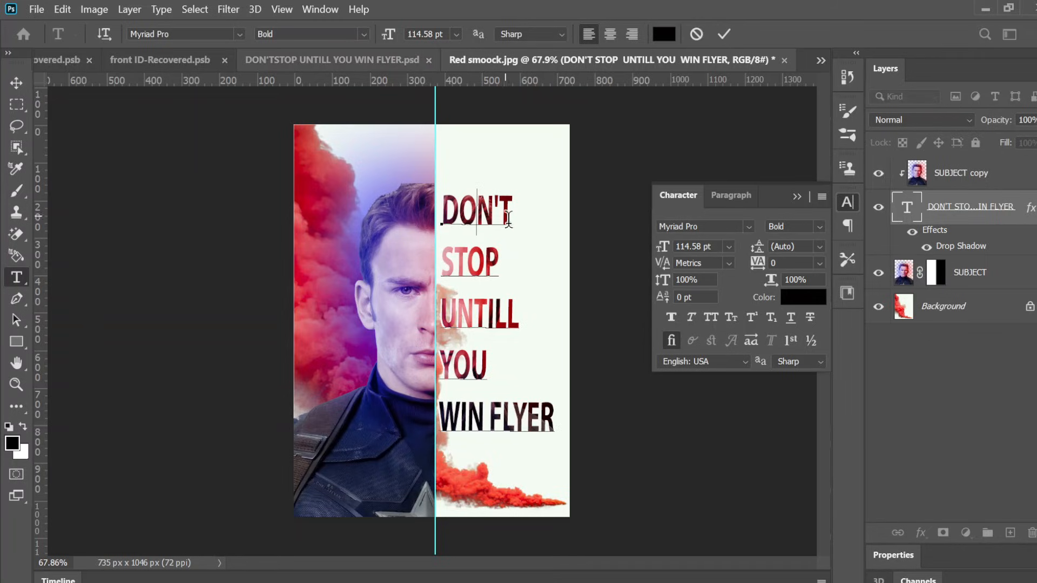
{"action": "key", "text": "ctrl+a"}
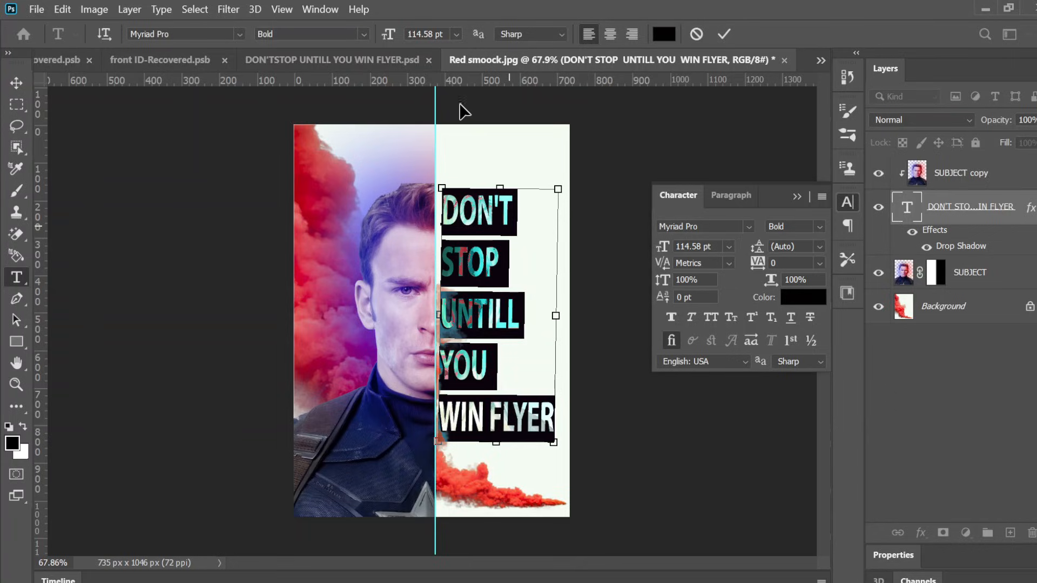
{"action": "double_click", "coordinate": [423, 34]}
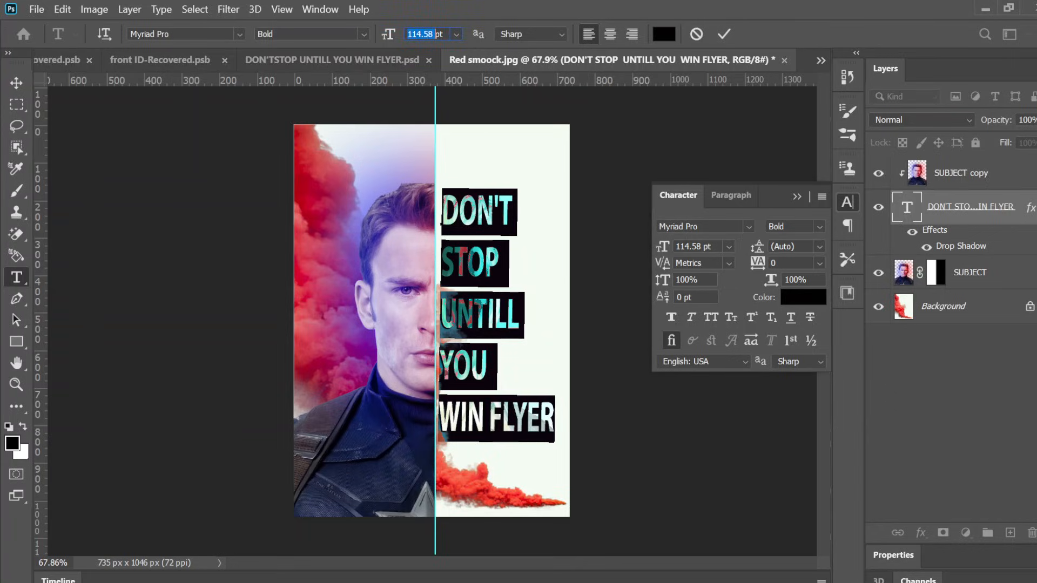
{"action": "type", "text": "147"}
{"action": "key", "text": "Return"}
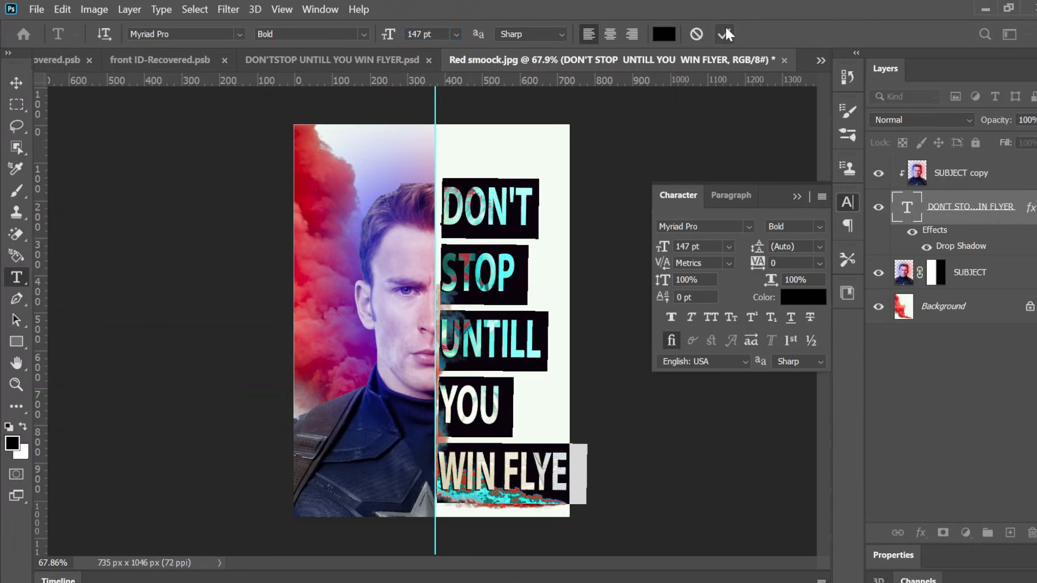
{"action": "left_click", "coordinate": [725, 33]}
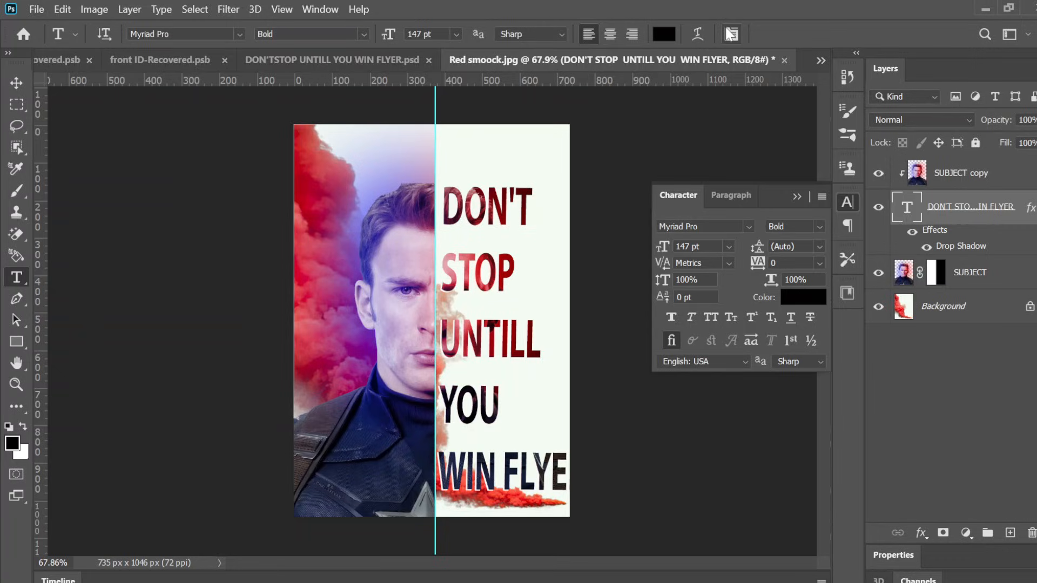
Step: Examine the font settings of the text in the reference flyer document
{"action": "left_click", "coordinate": [397, 64]}
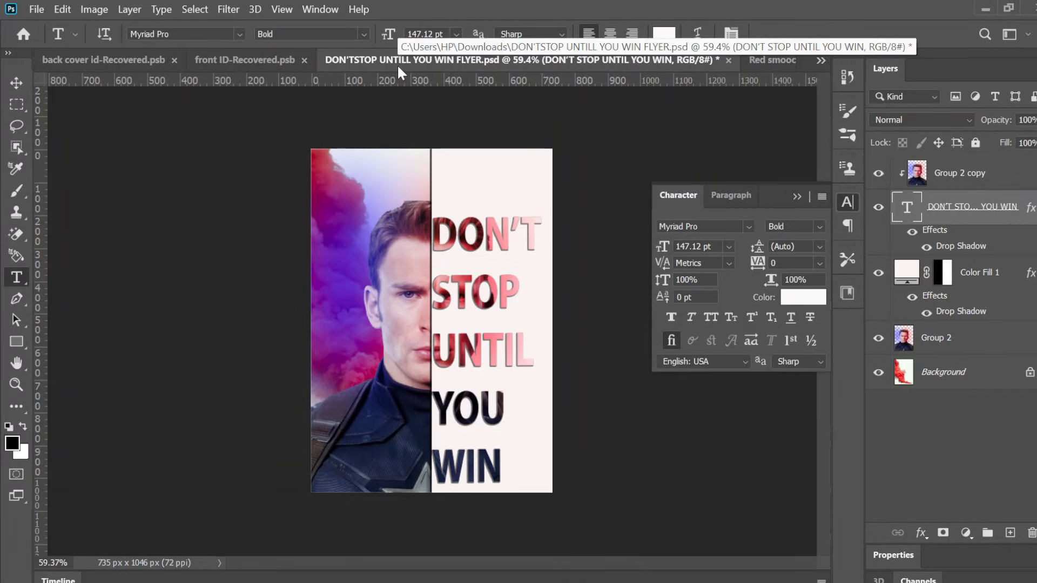
{"action": "left_click", "coordinate": [763, 63]}
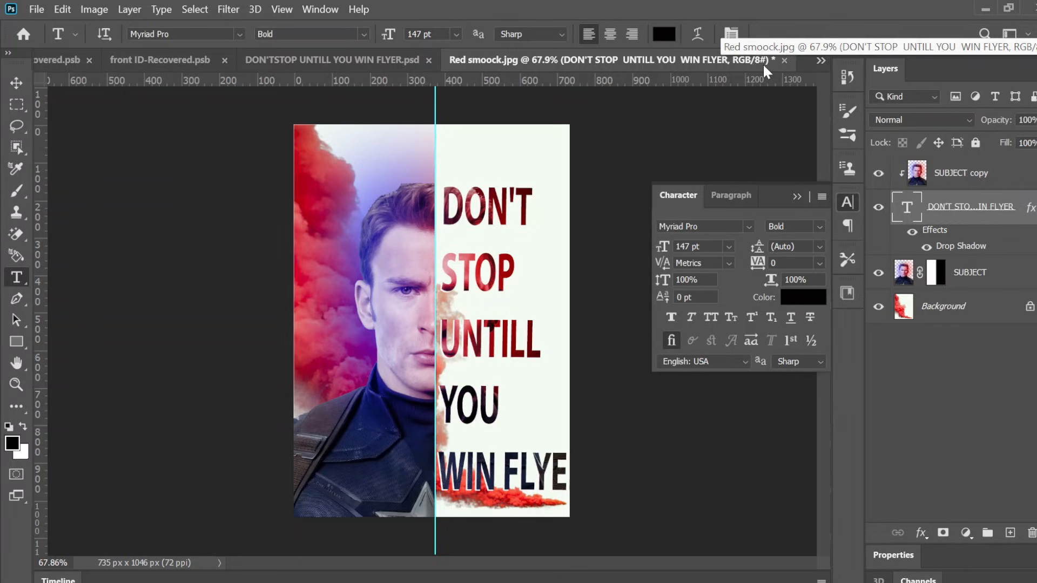
{"action": "left_click", "coordinate": [377, 56]}
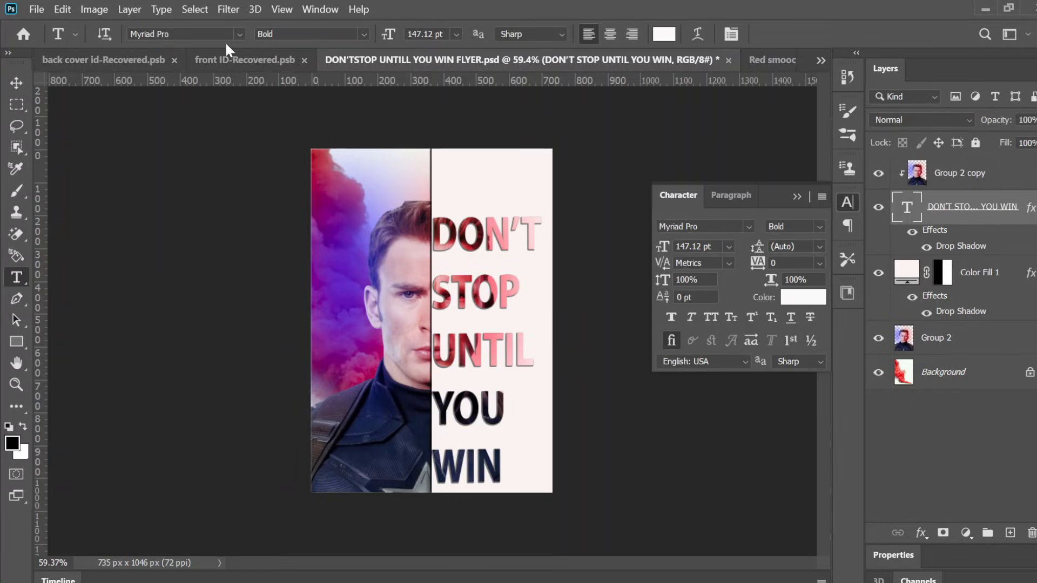
{"action": "left_click", "coordinate": [239, 34]}
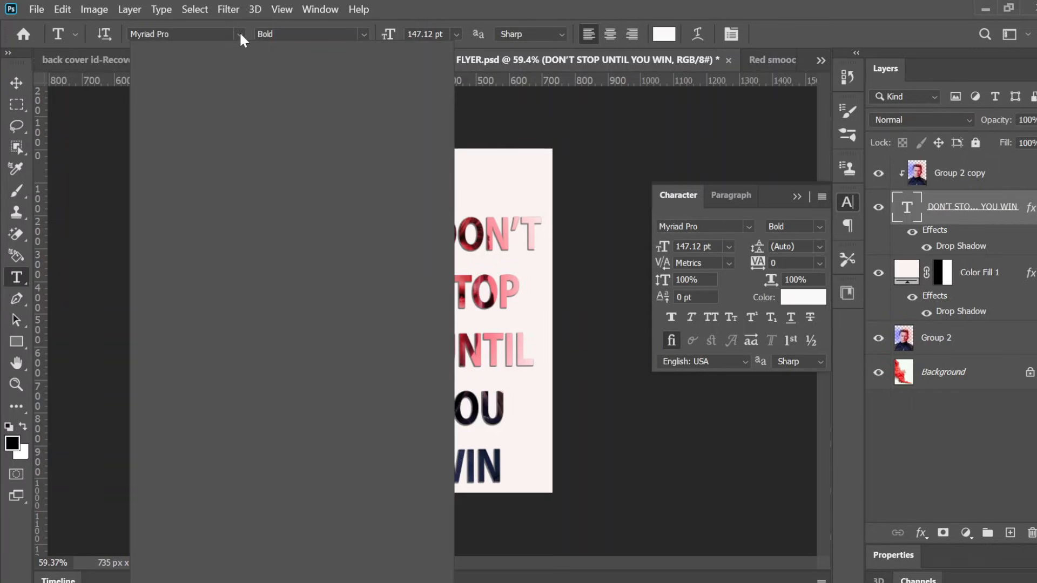
{"action": "left_click", "coordinate": [240, 34]}
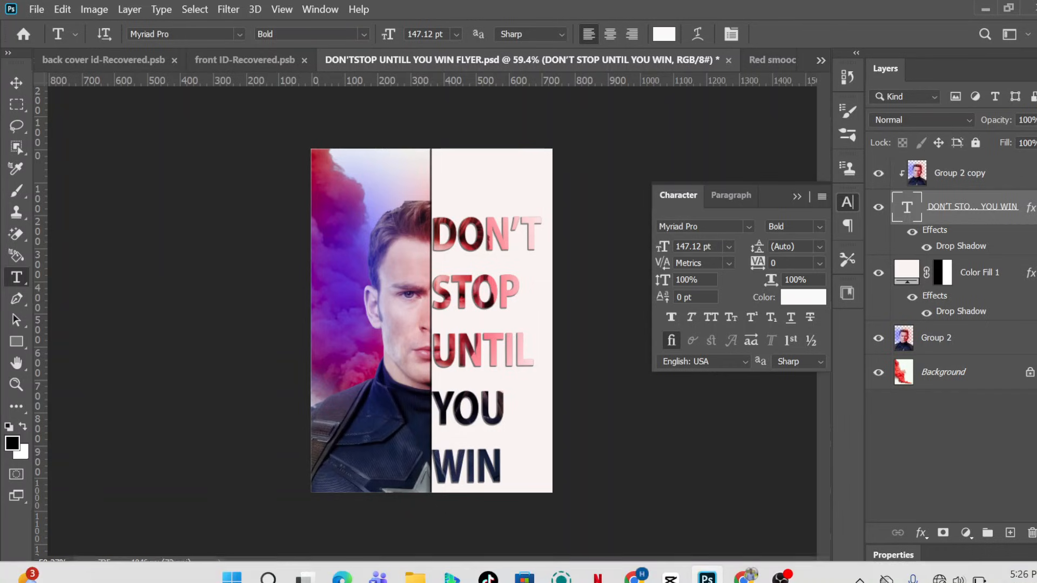
{"action": "left_click", "coordinate": [773, 575]}
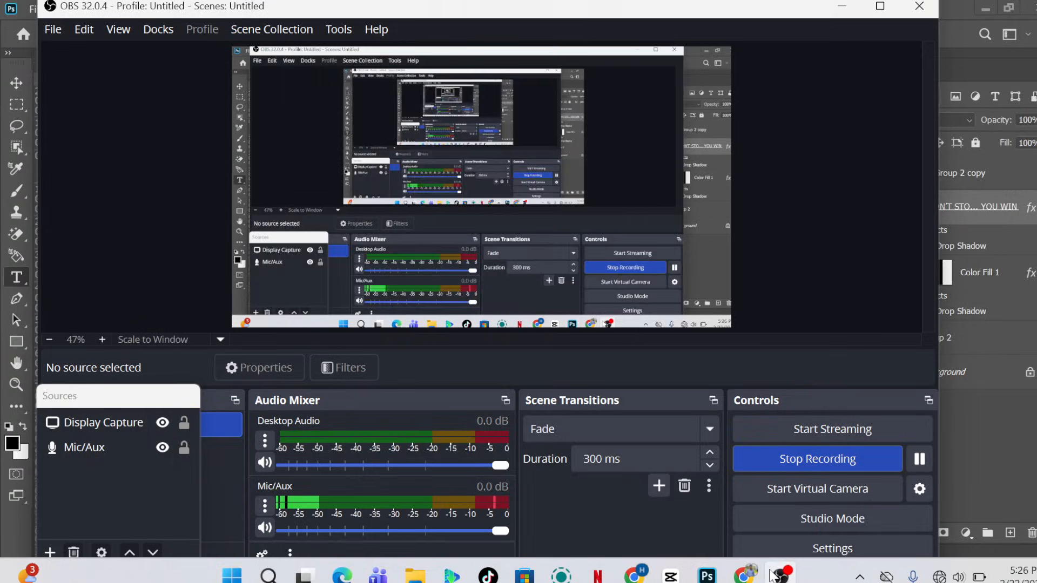